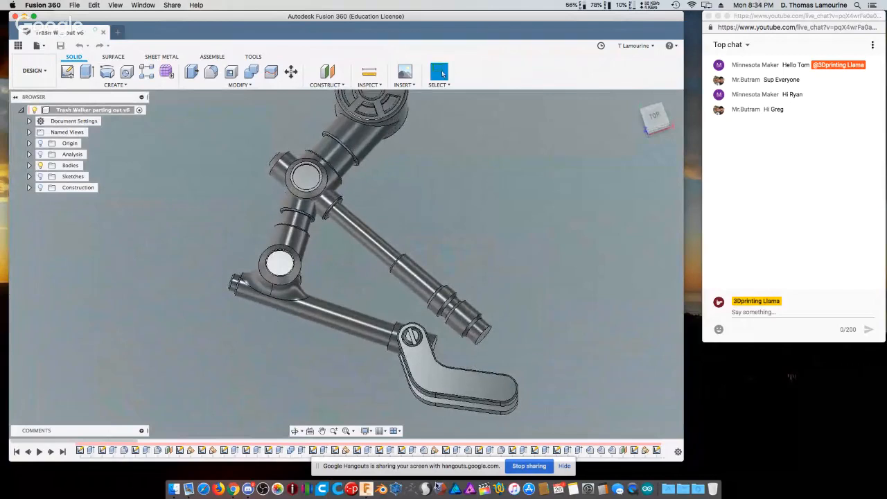
- Launch the Logitech Camera Settings application from the Applications folder
click(665, 490)
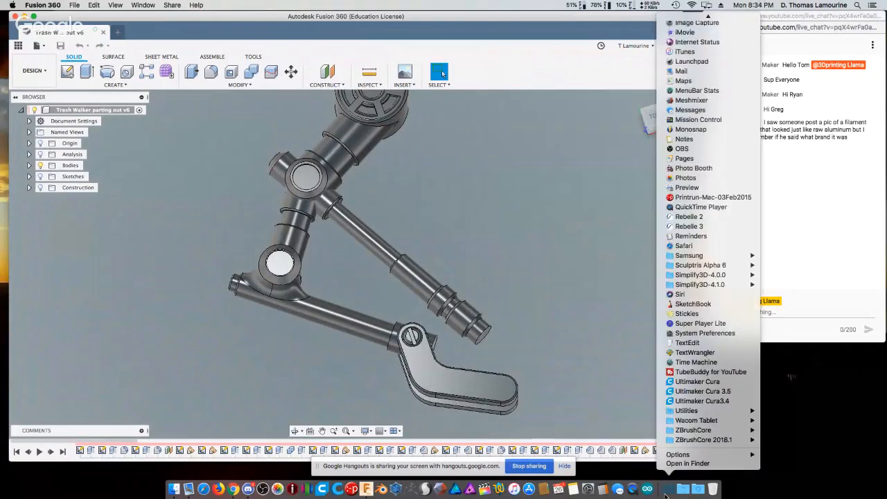
scroll(669, 50, up, 5)
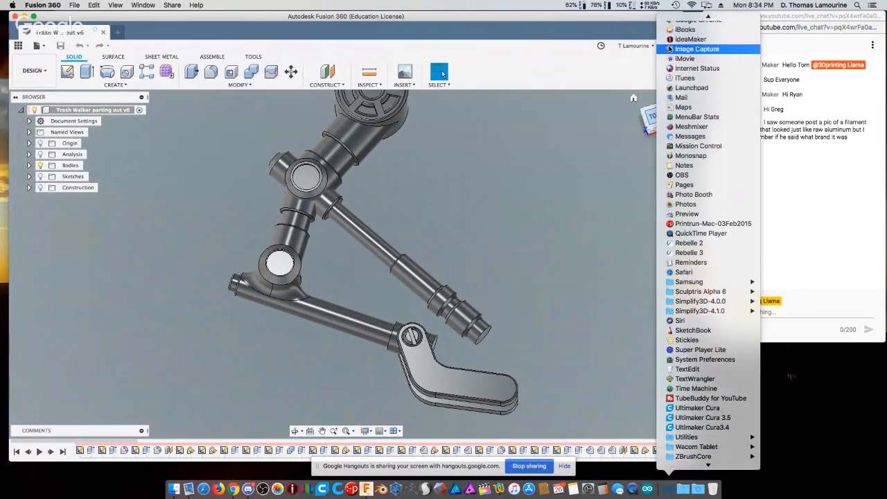
scroll(669, 50, up, 5)
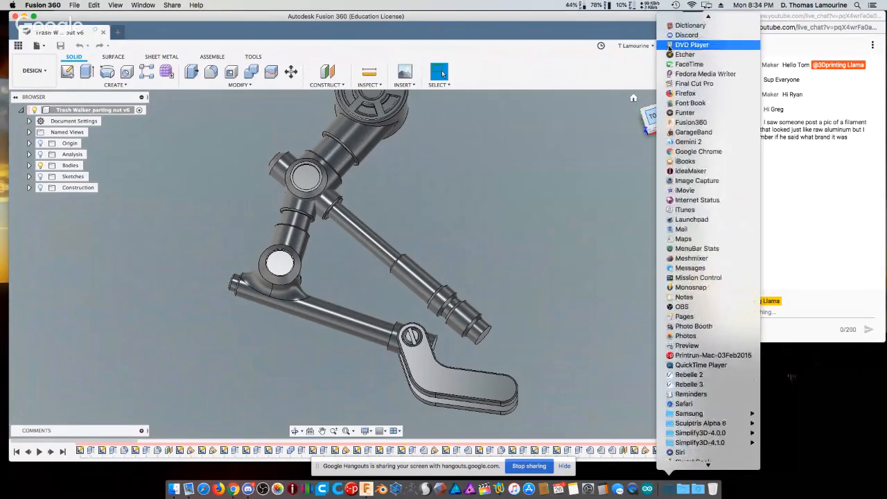
scroll(669, 47, up, 1)
click(670, 43)
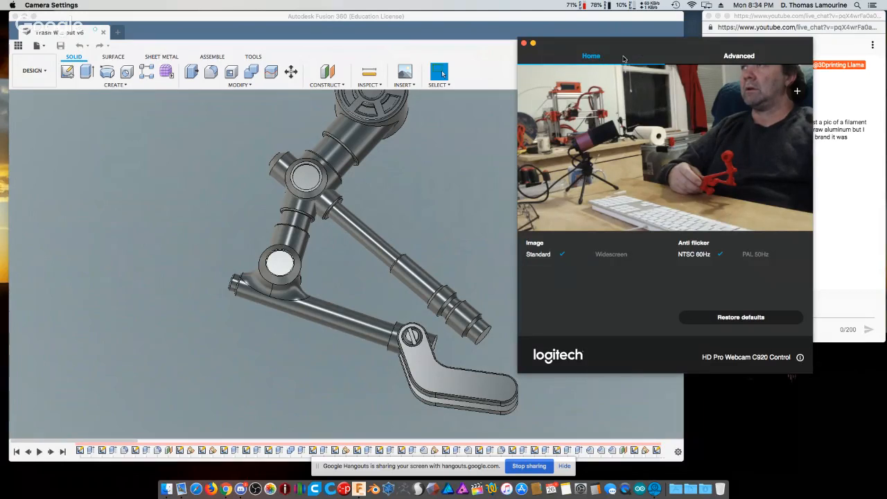
- Try placing the camera preview window beneath the live chat window, next to the Fusion 360 model
drag(650, 44, 576, 48)
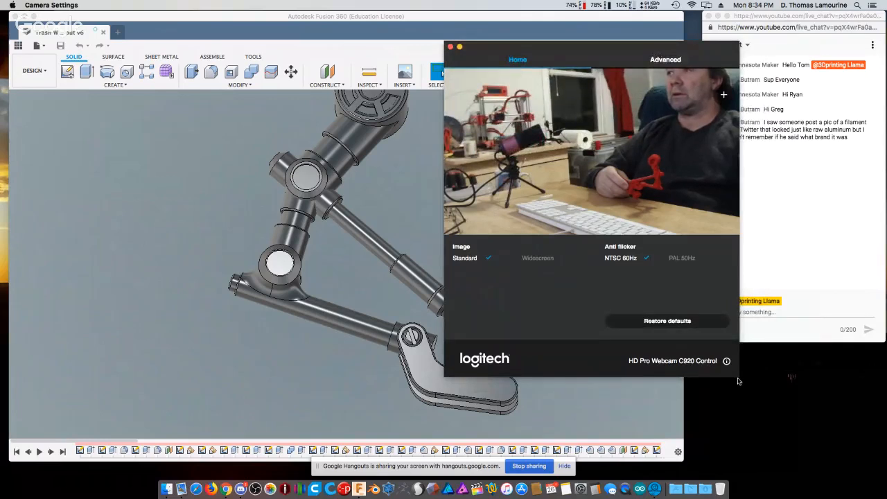
click(738, 381)
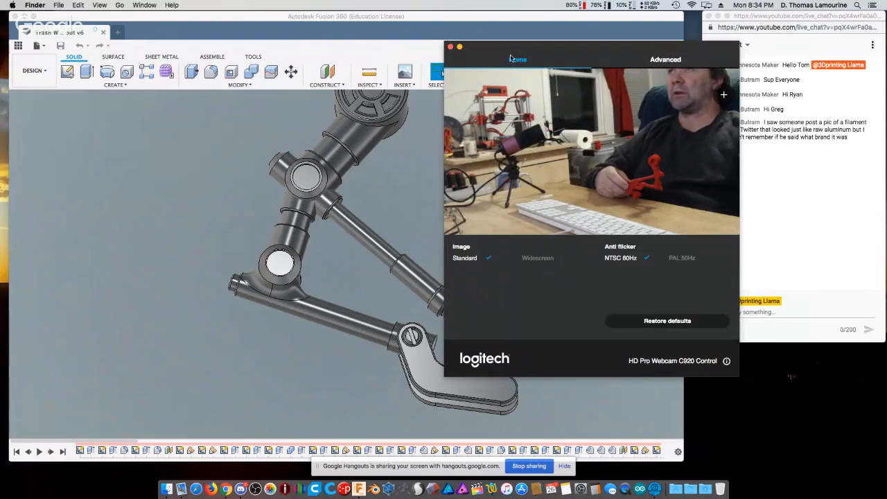
drag(489, 49, 634, 350)
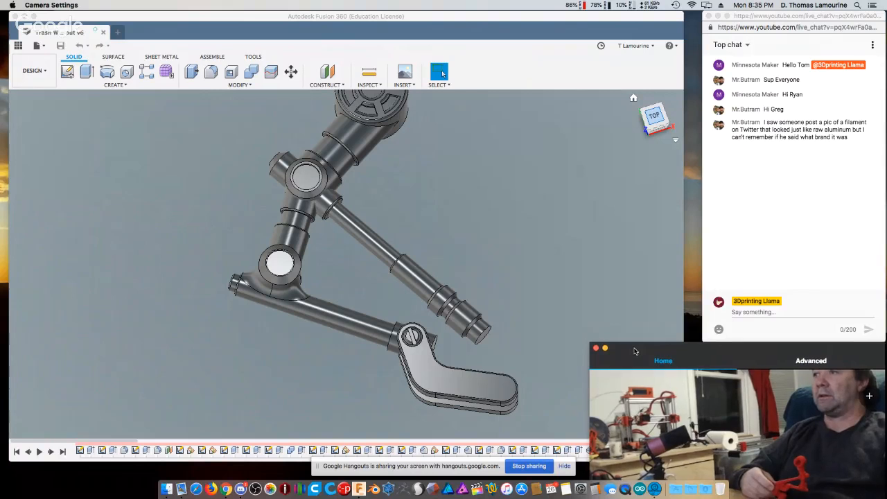
click(594, 257)
click(718, 262)
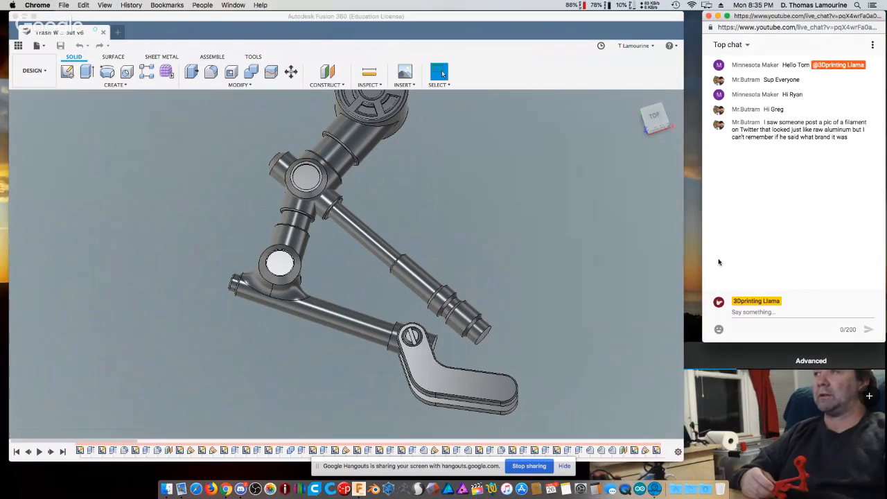
click(609, 294)
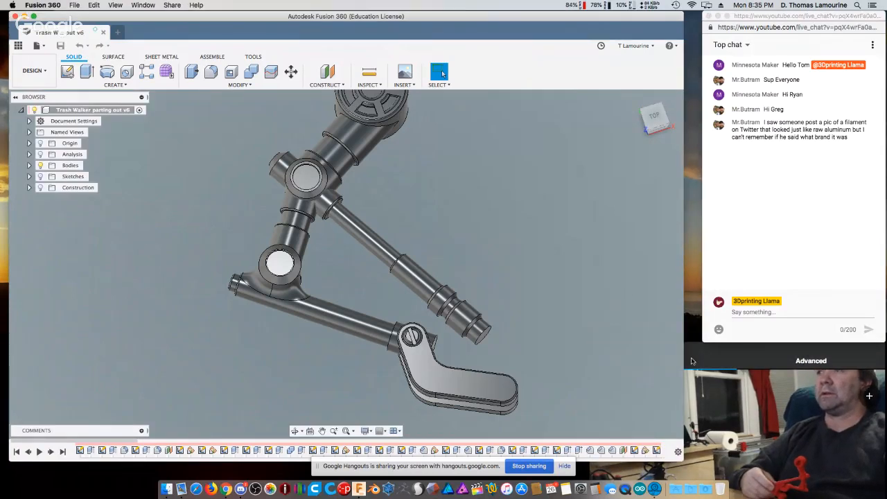
click(692, 361)
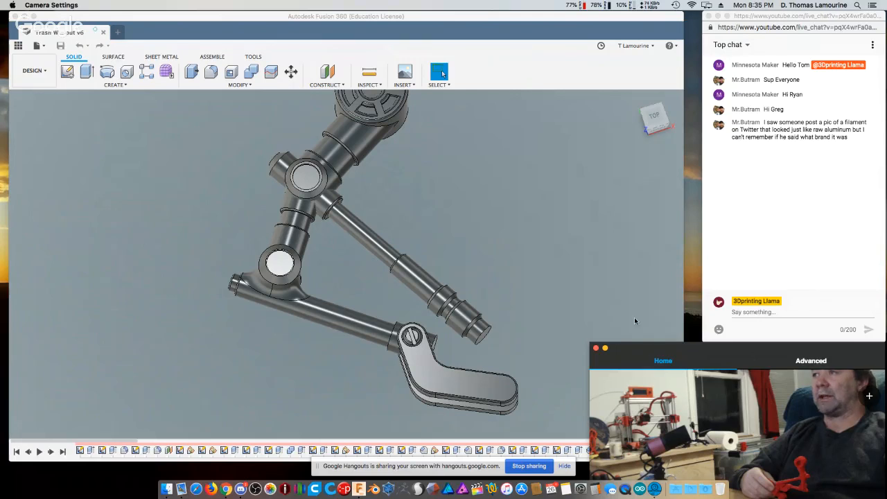
- Bring the full camera settings window into view, set the image format to Widescreen, and review the advanced image settings
drag(709, 355, 676, 89)
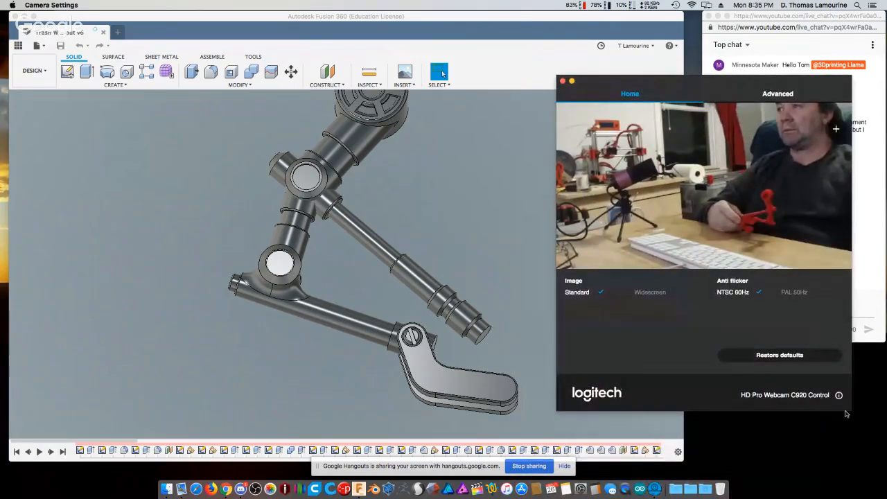
click(646, 292)
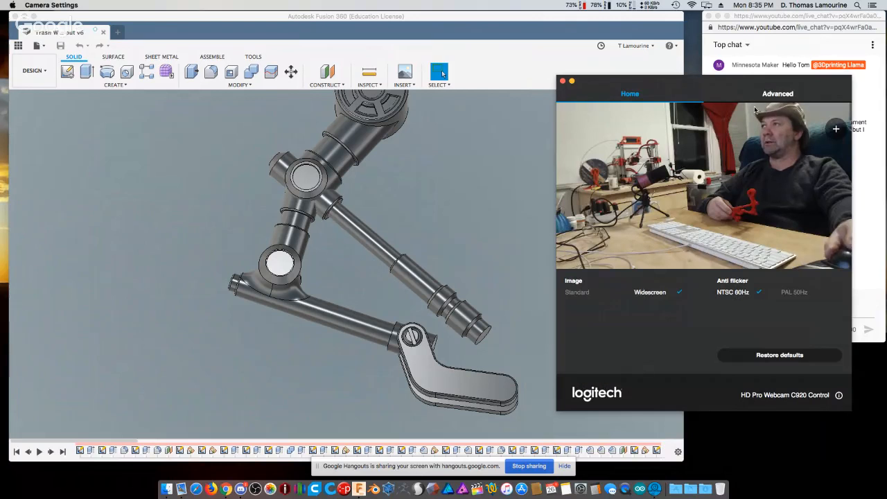
click(769, 96)
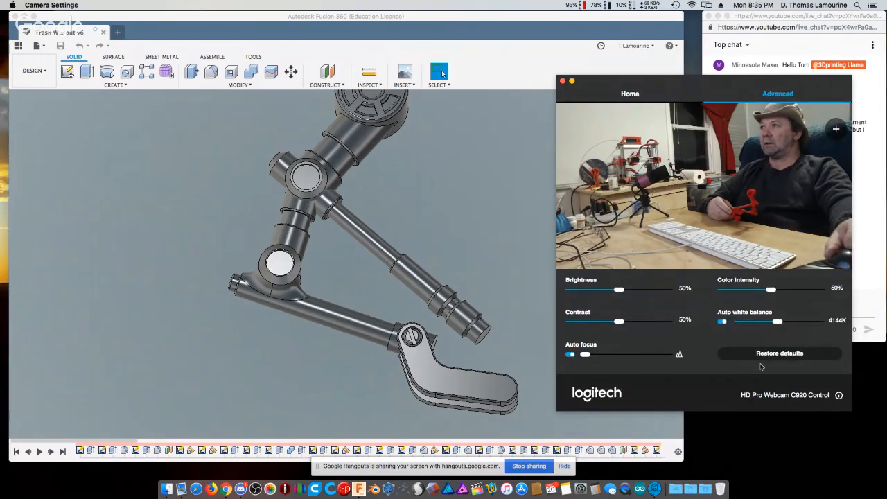
click(623, 97)
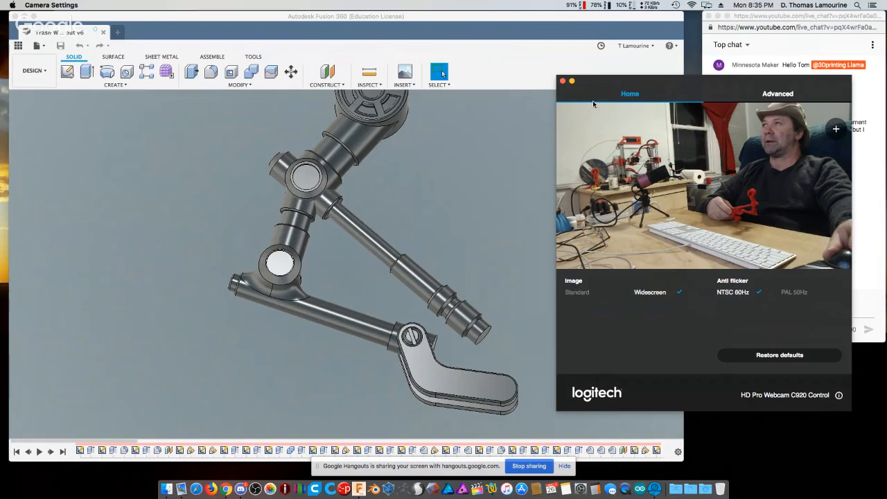
- Place the camera preview window beneath the live chat and switch back to Fusion 360 so it overlaps the preview's edge
drag(594, 103, 663, 356)
click(621, 320)
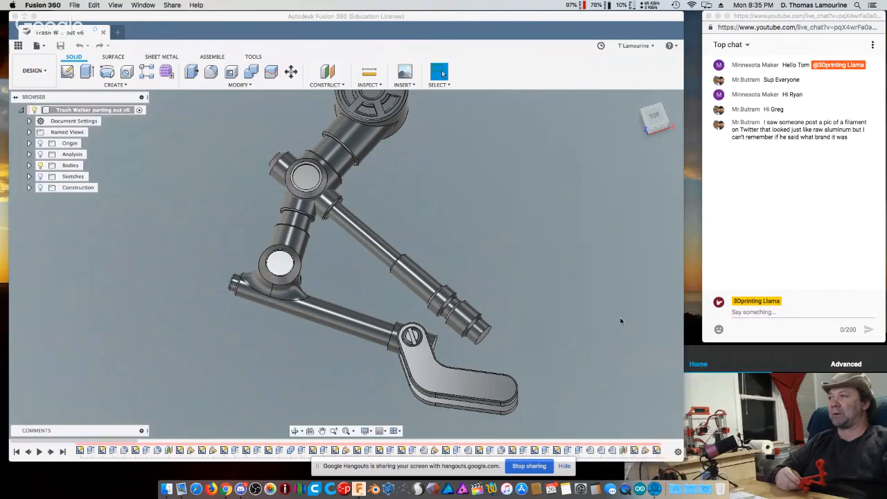
click(712, 368)
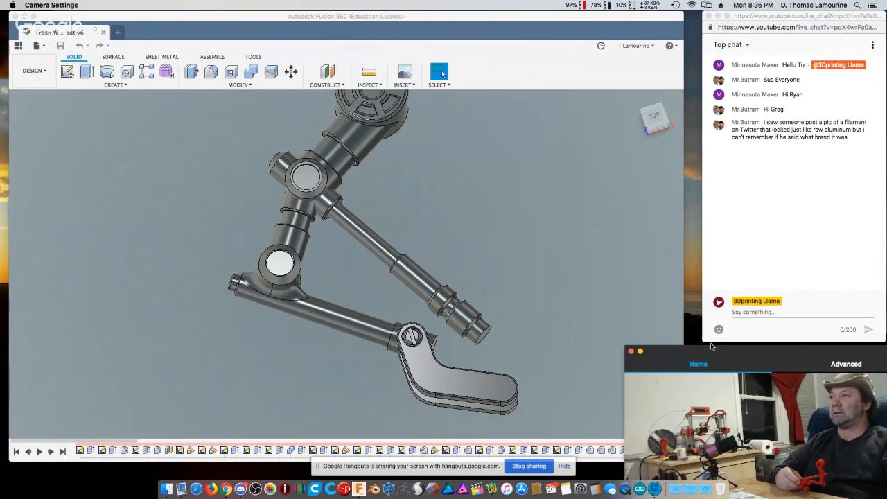
click(550, 291)
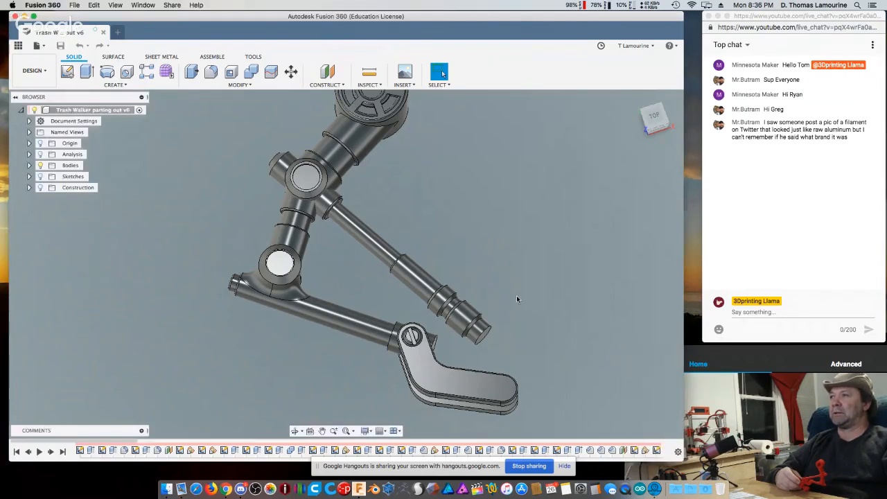
- Examine the walker leg assembly from several angles, focusing on the foot plates, the lower leg tube and the adjacent piston rod
shift+middle_drag(518, 297, 495, 248)
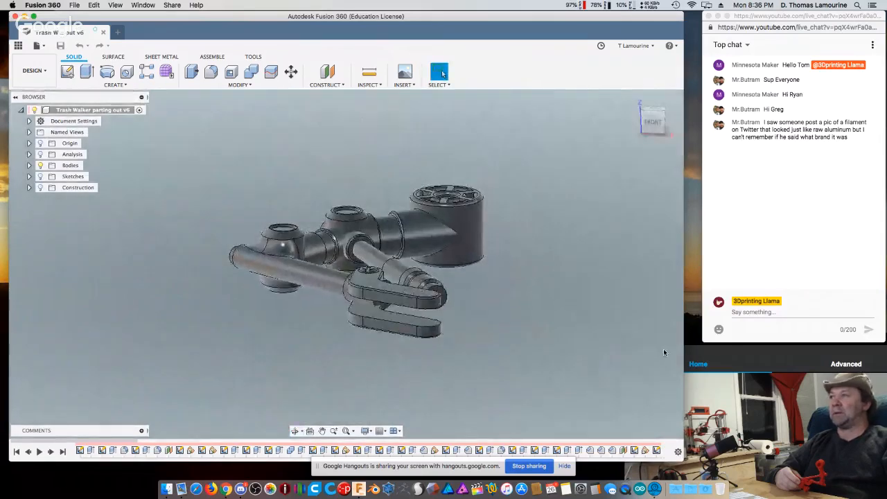
click(718, 359)
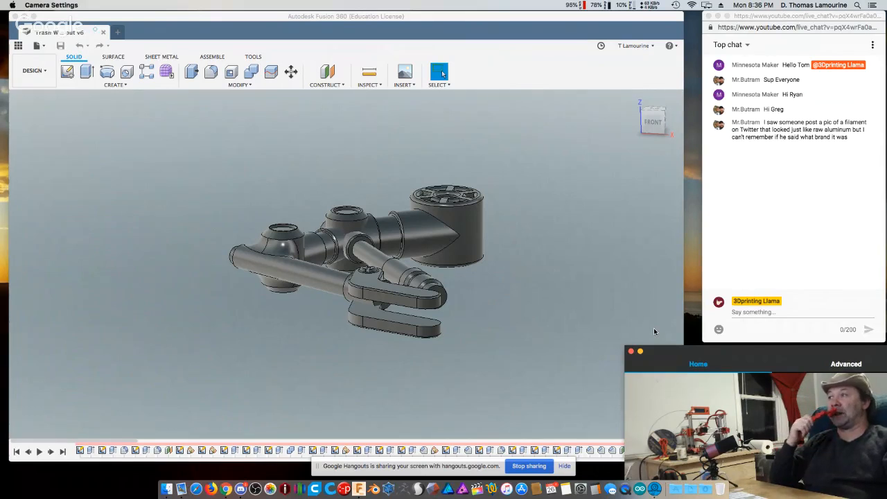
click(334, 368)
shift+middle_drag(334, 368, 344, 382)
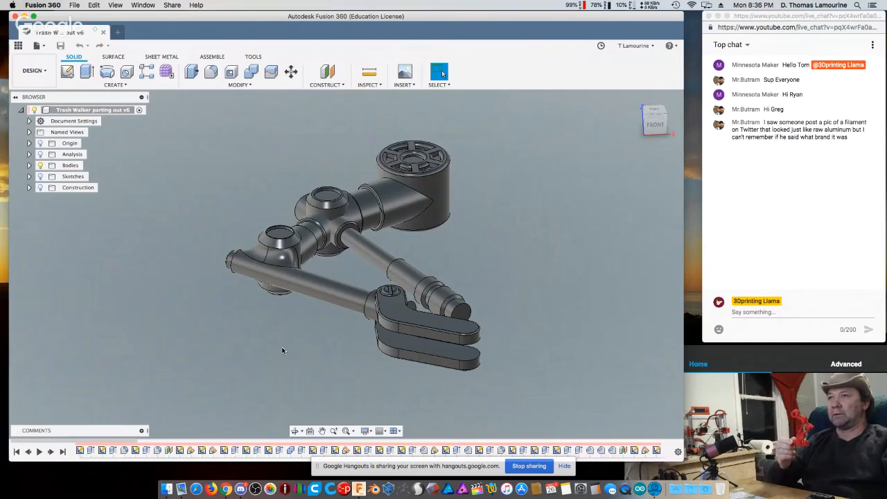
shift+middle_drag(284, 364, 287, 395)
key(Escape)
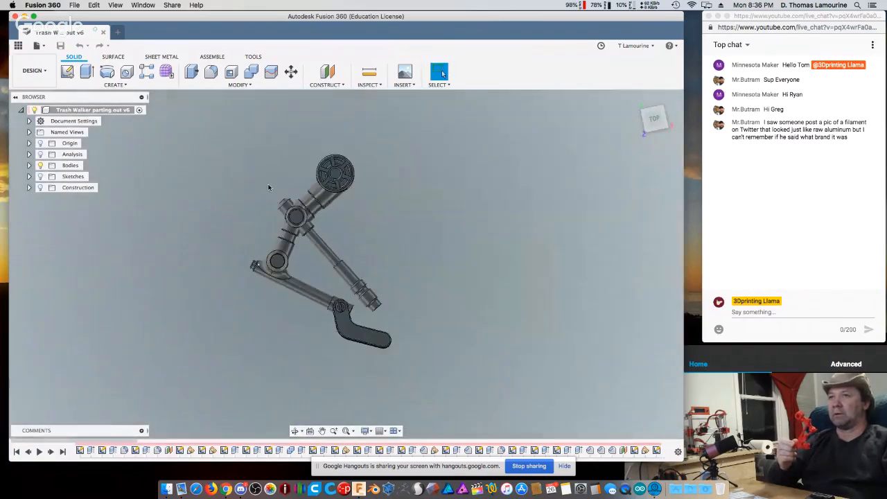
scroll(317, 330, down, 3)
scroll(316, 328, down, 5)
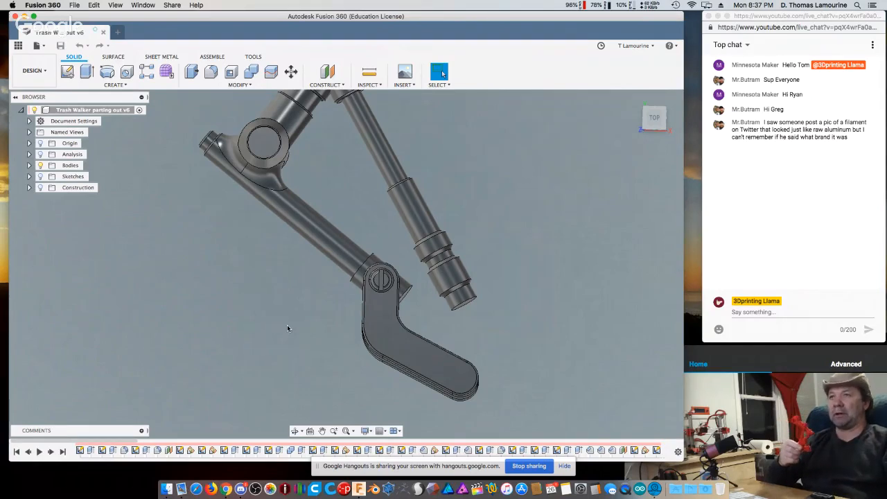
shift+middle_drag(287, 324, 438, 335)
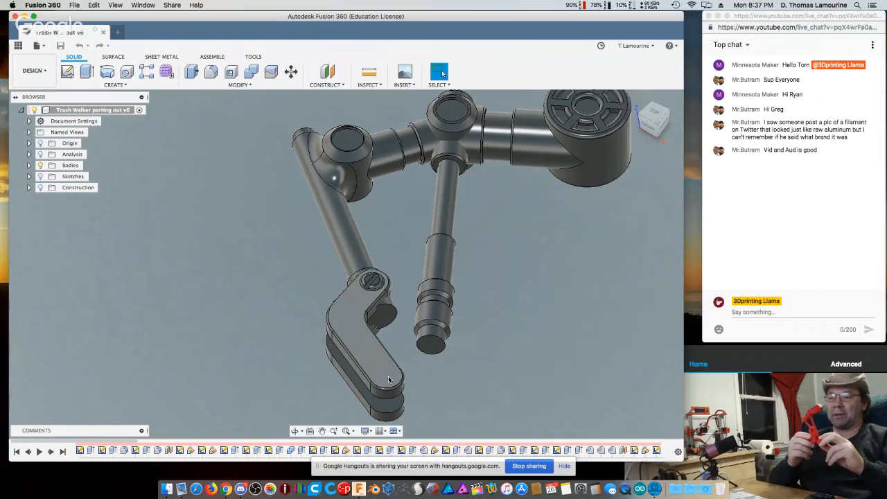
shift+middle_drag(379, 371, 337, 305)
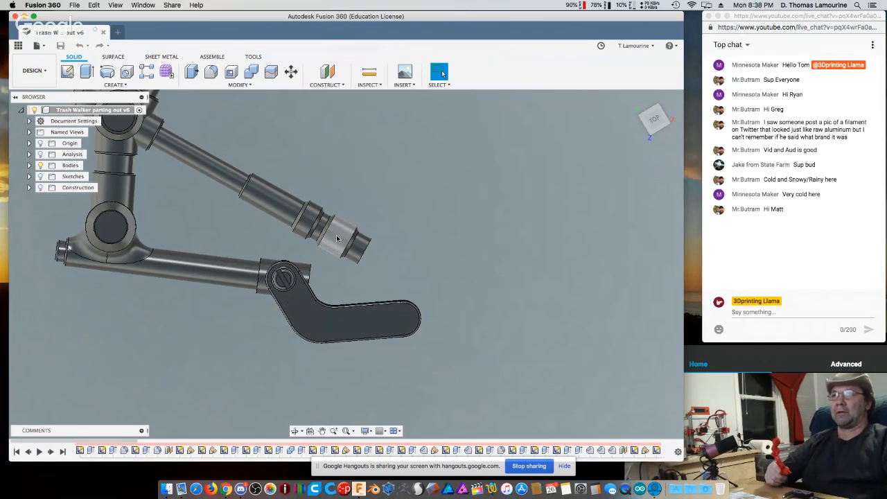
shift+middle_drag(337, 239, 263, 225)
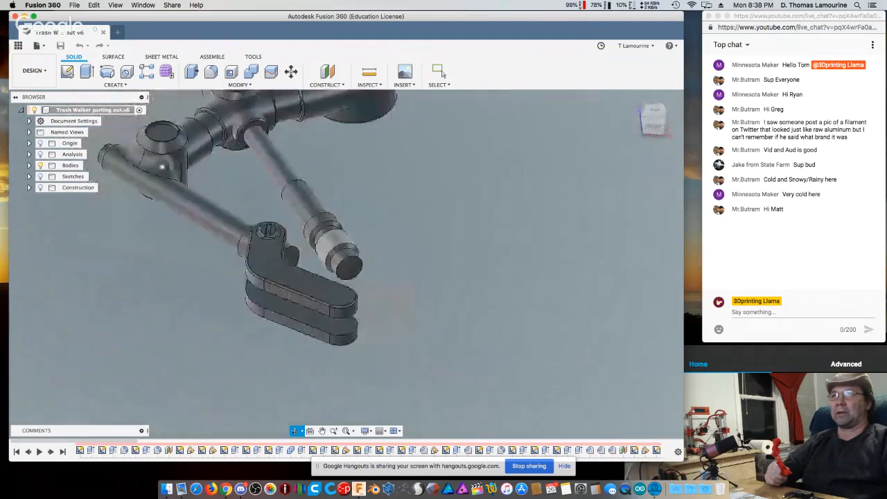
shift+middle_drag(161, 166, 297, 217)
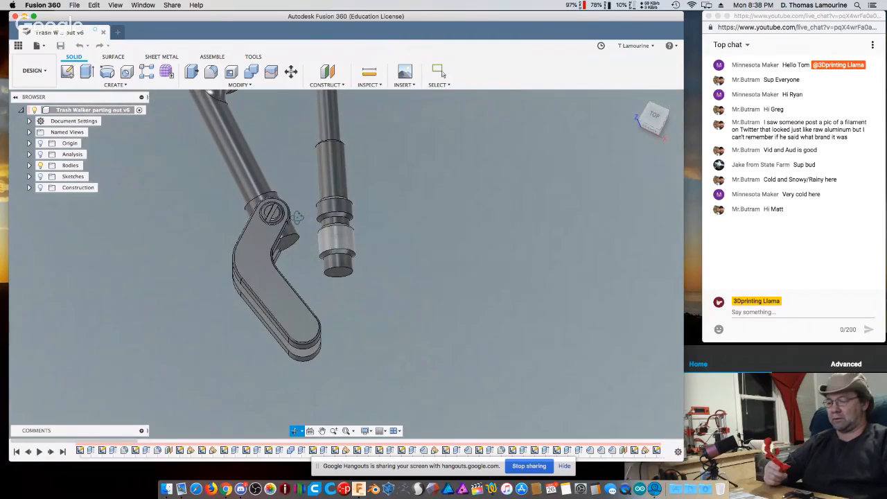
mouse_move(296, 217)
shift+middle_down()
mouse_move(303, 244)
mouse_move(309, 220)
shift+middle_up()
key(Escape)
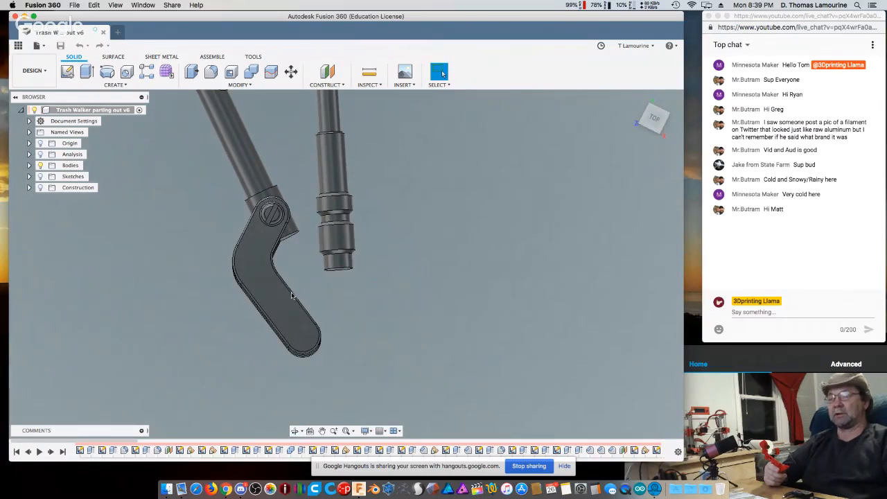
scroll(307, 260, down, 5)
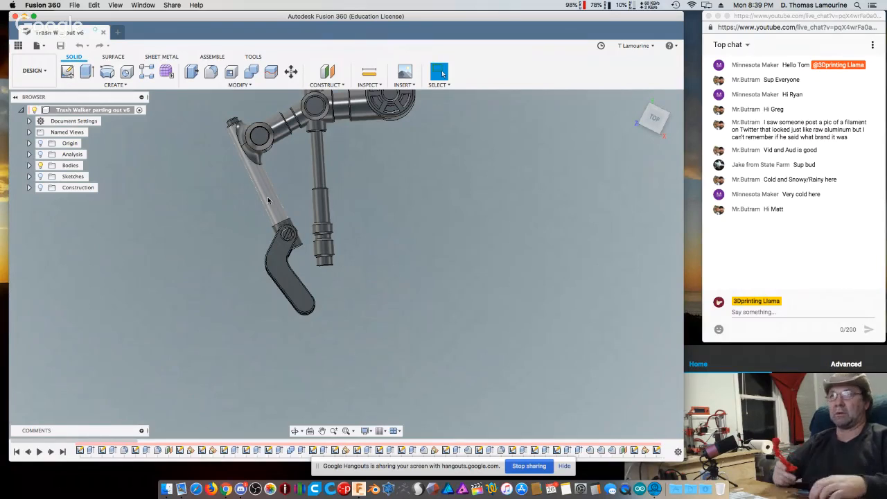
- Measure the distance between the collar edge just above the foot and the circular edge of the joint at the tube's other end
key(i)
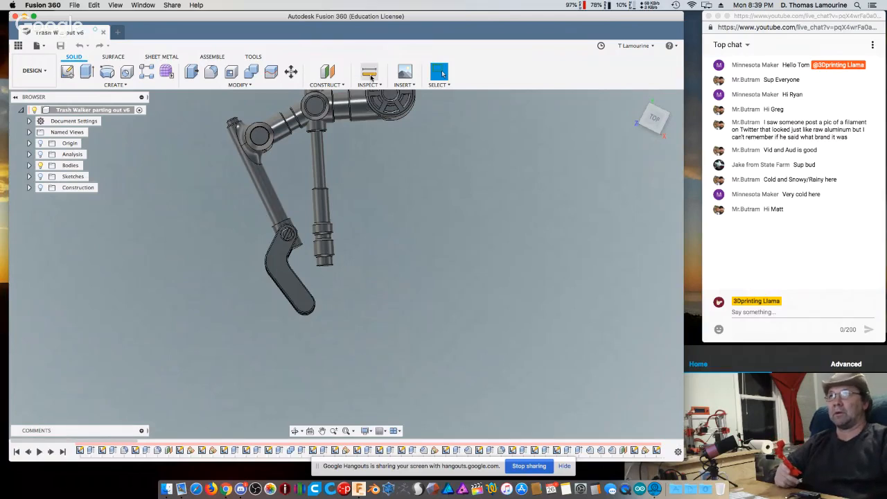
scroll(291, 220, up, 5)
click(290, 221)
scroll(285, 232, down, 1)
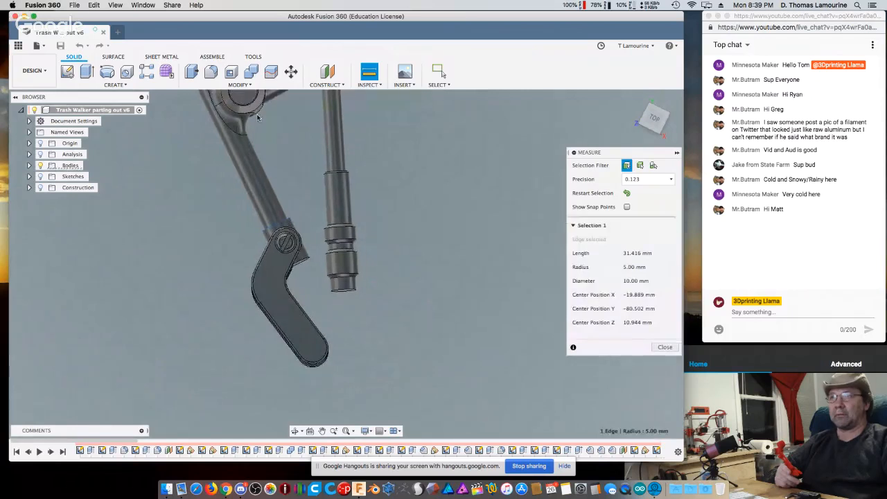
click(255, 109)
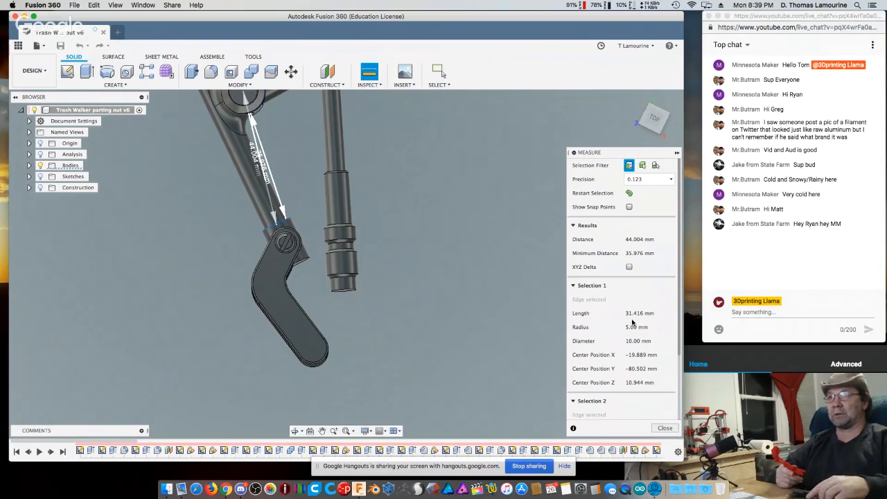
click(665, 429)
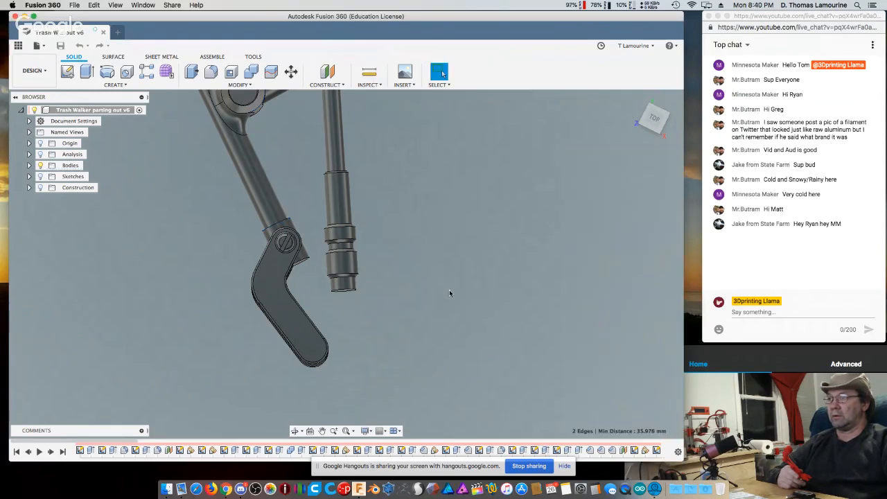
click(239, 147)
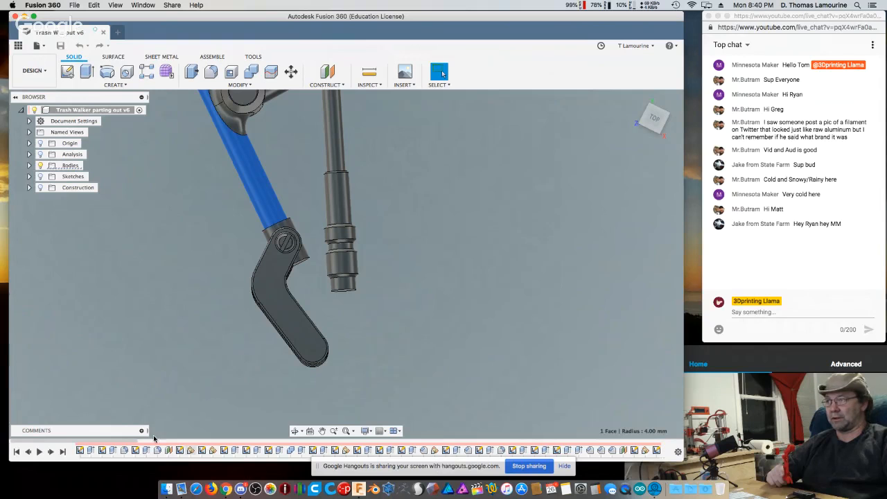
click(63, 451)
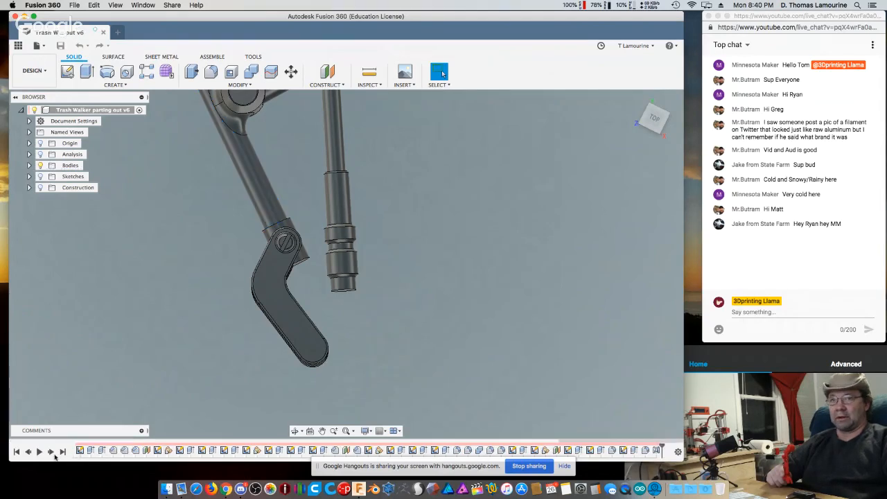
click(265, 194)
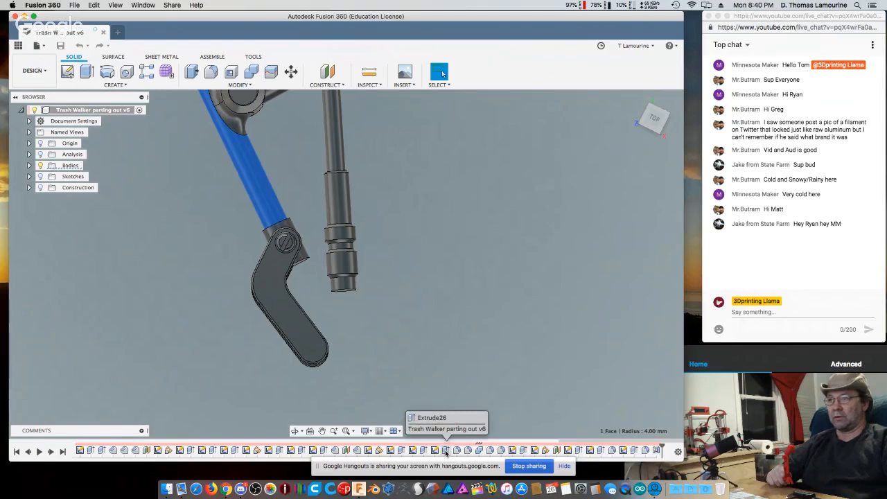
right_click(445, 451)
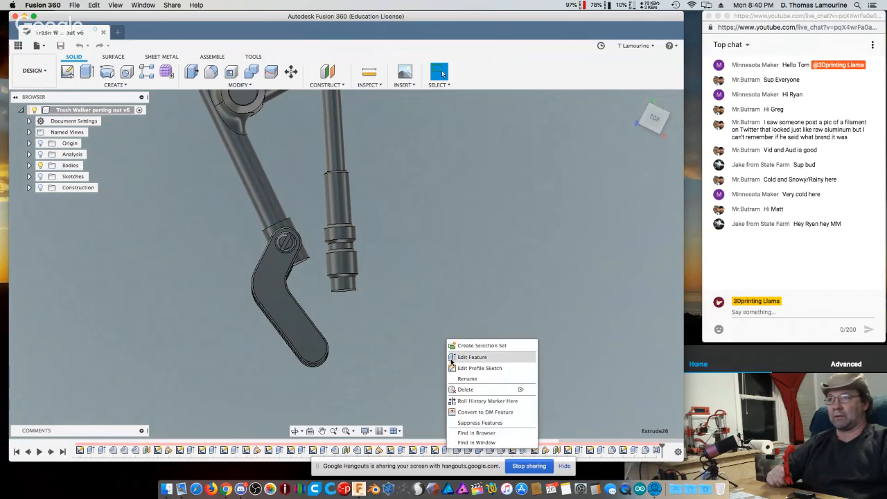
click(450, 357)
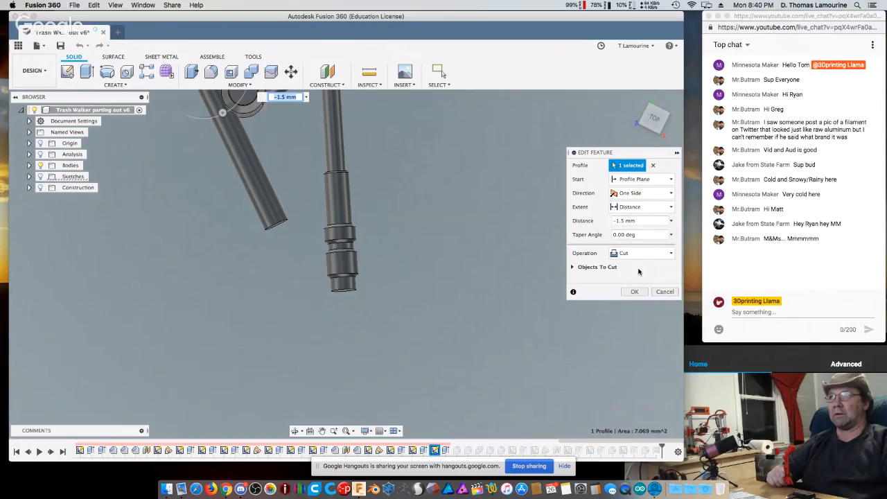
scroll(503, 298, down, 2)
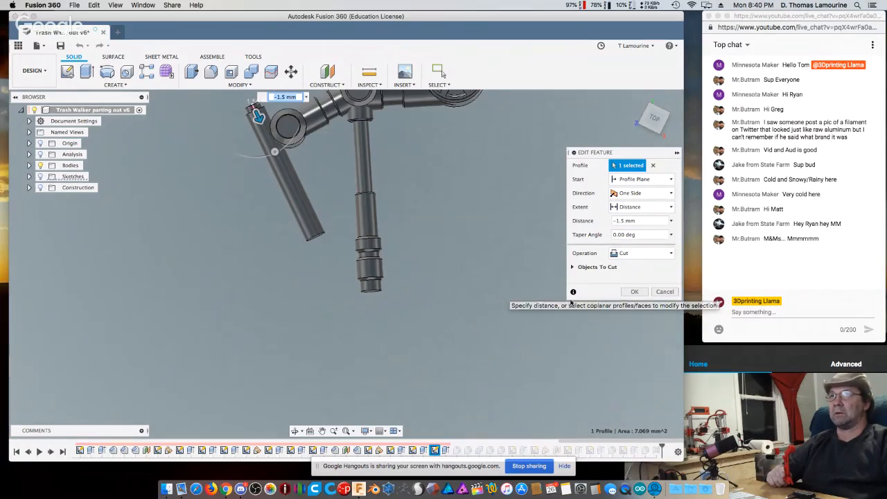
click(655, 292)
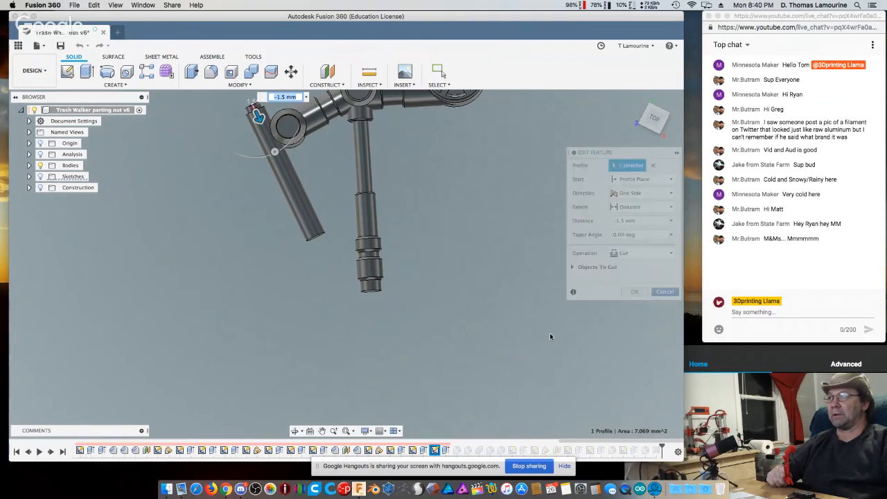
- Edit Extrude24, the two-sided extrusion of the lower leg tube, and set its Side 2 distance to 34 mm
right_click(402, 451)
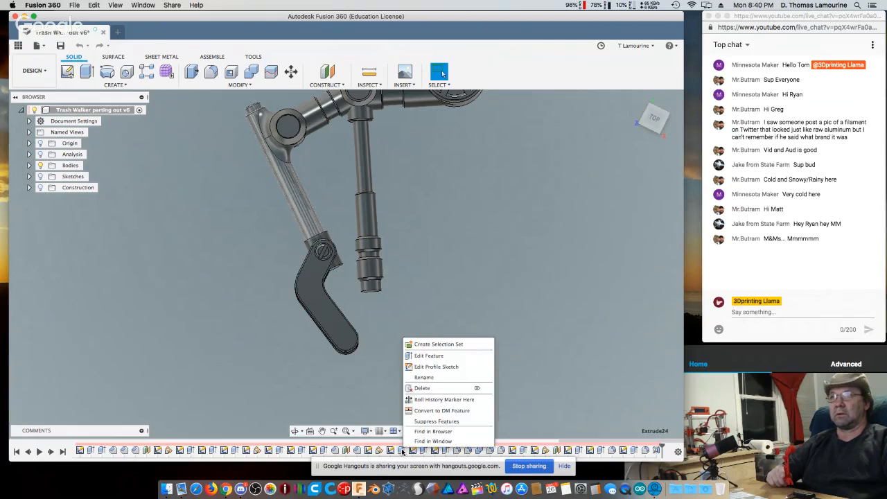
click(438, 355)
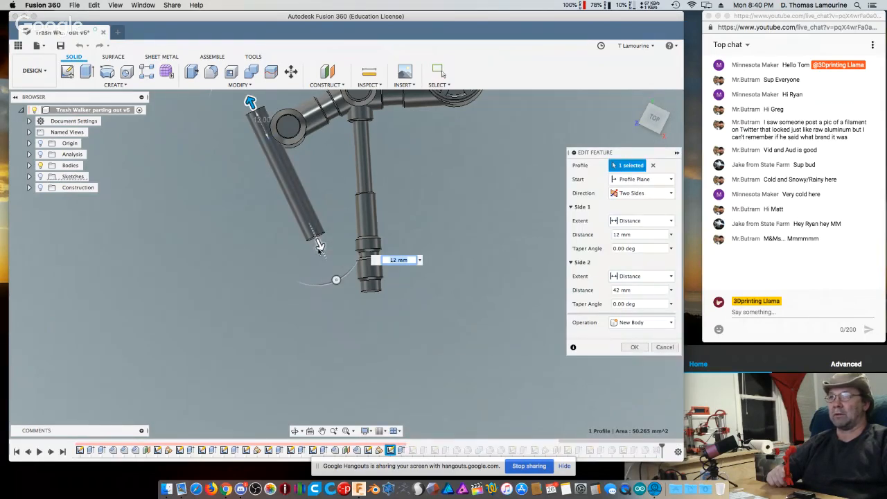
click(318, 246)
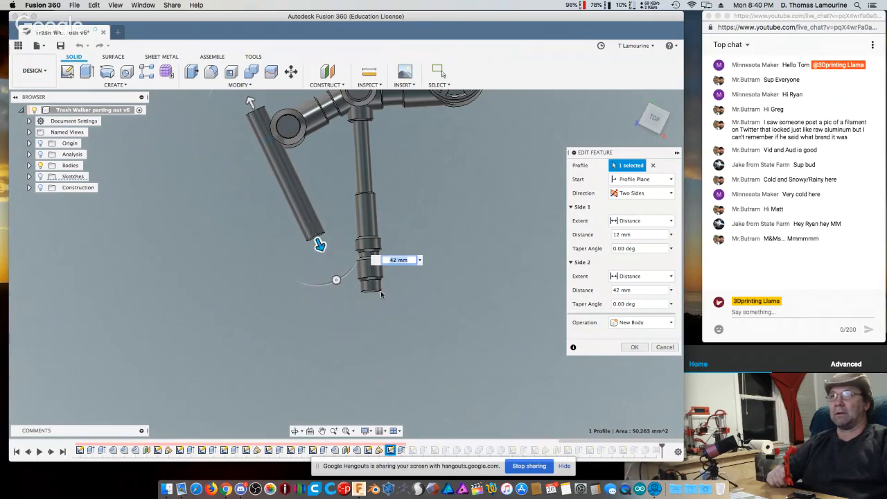
click(389, 260)
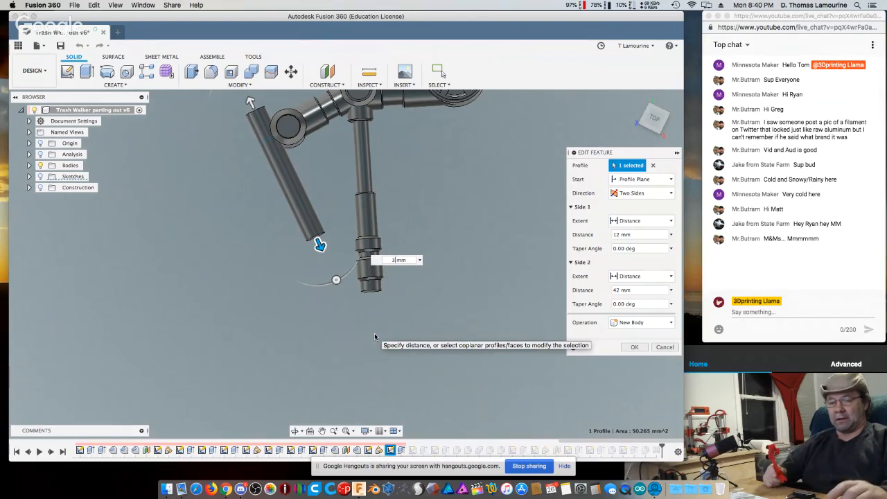
text(34)
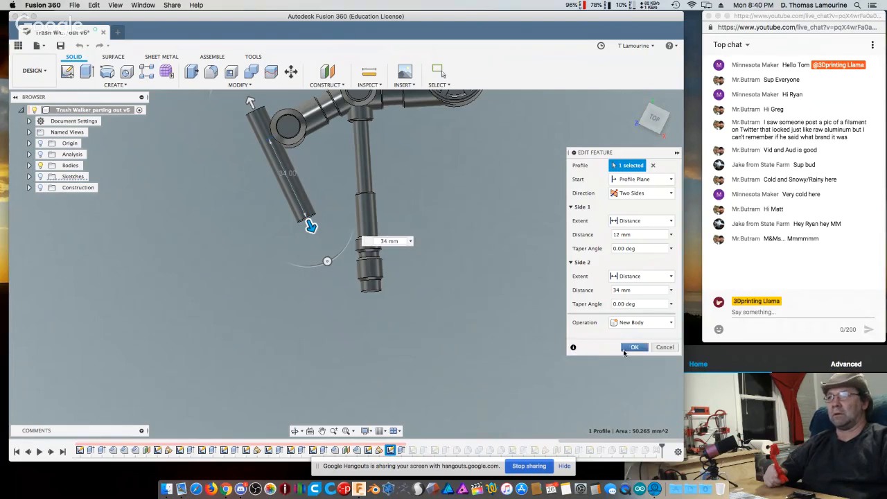
click(635, 347)
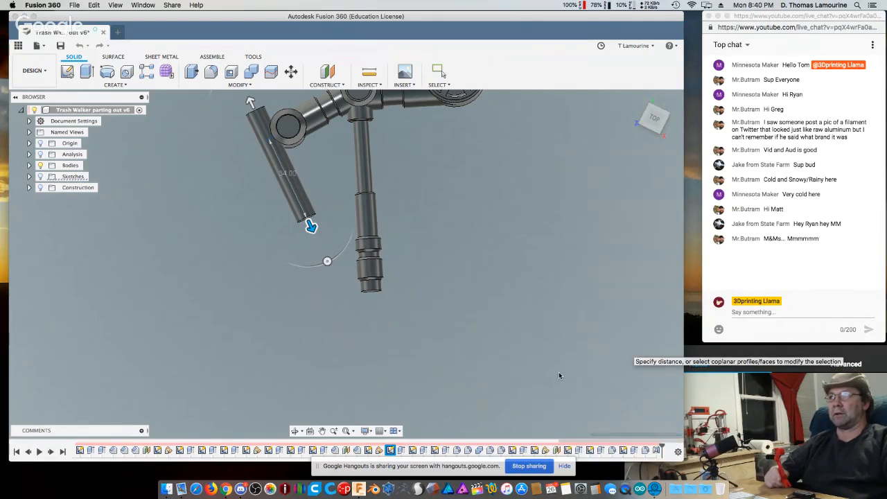
shift+middle_drag(542, 369, 430, 326)
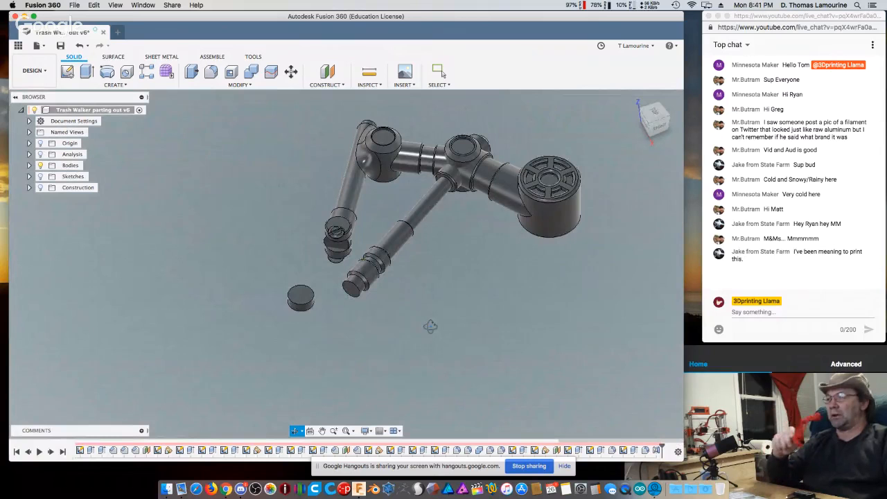
key(Escape)
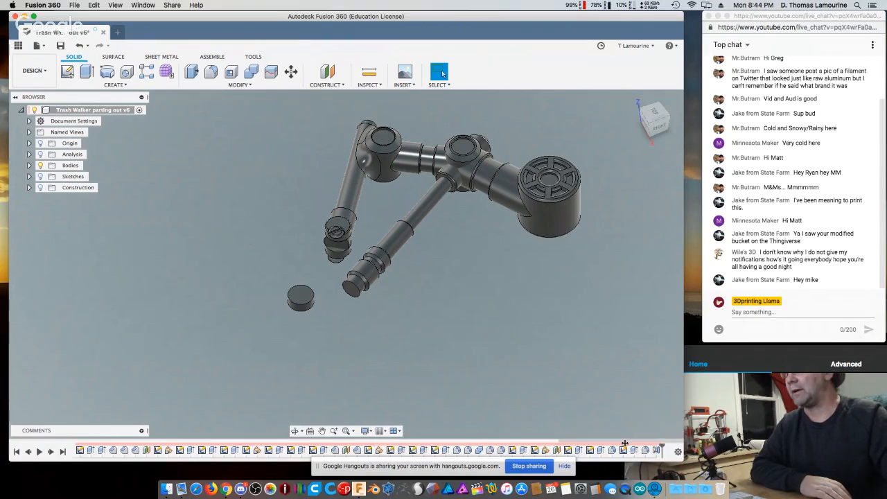
- Roll the design history back to before the tube's joint and collar features, and advance it one feature at a time past the collar extrusion
drag(625, 447, 466, 451)
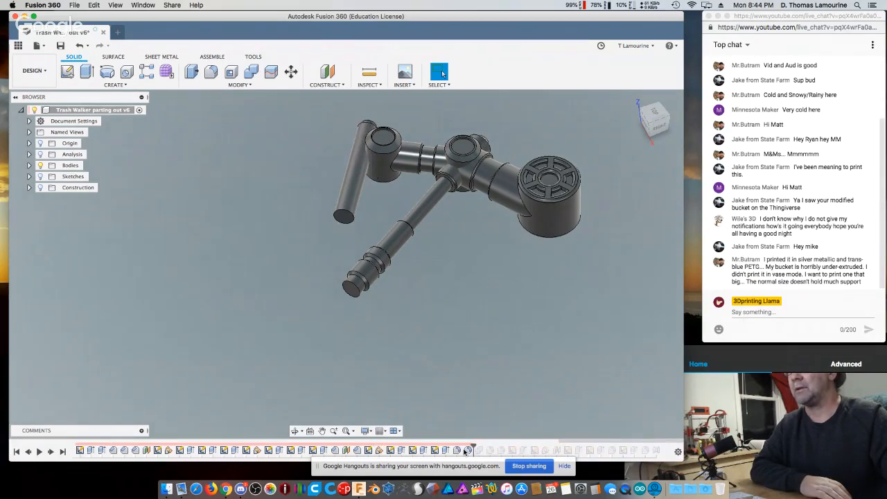
click(50, 451)
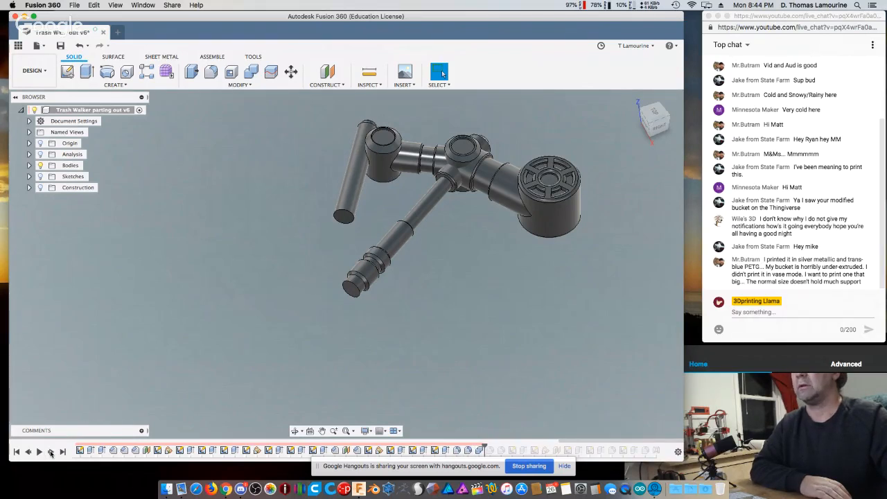
click(50, 451)
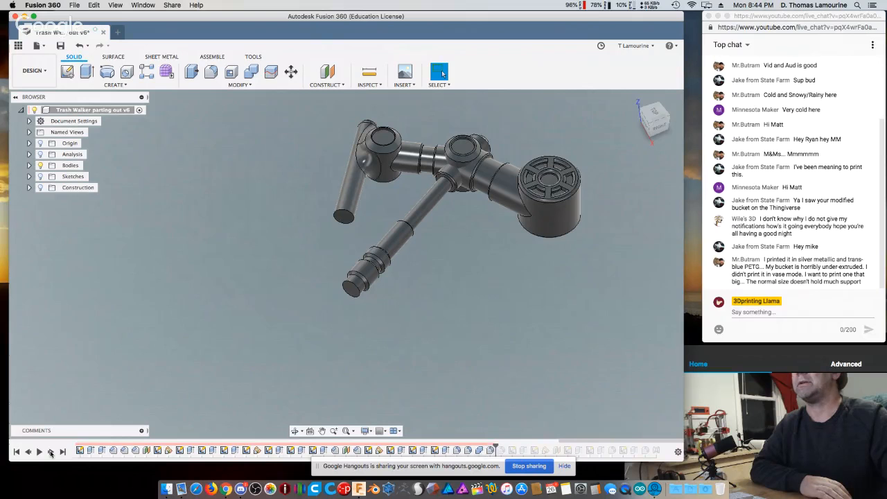
click(51, 451)
click(51, 451)
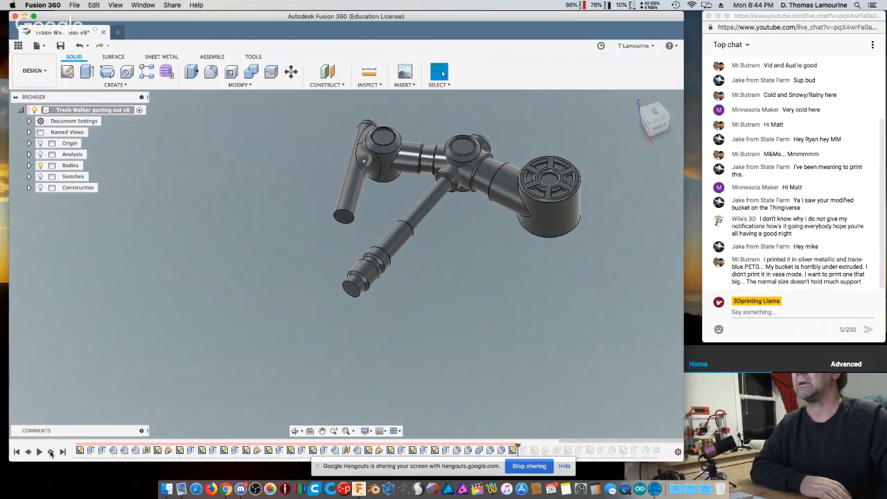
click(51, 451)
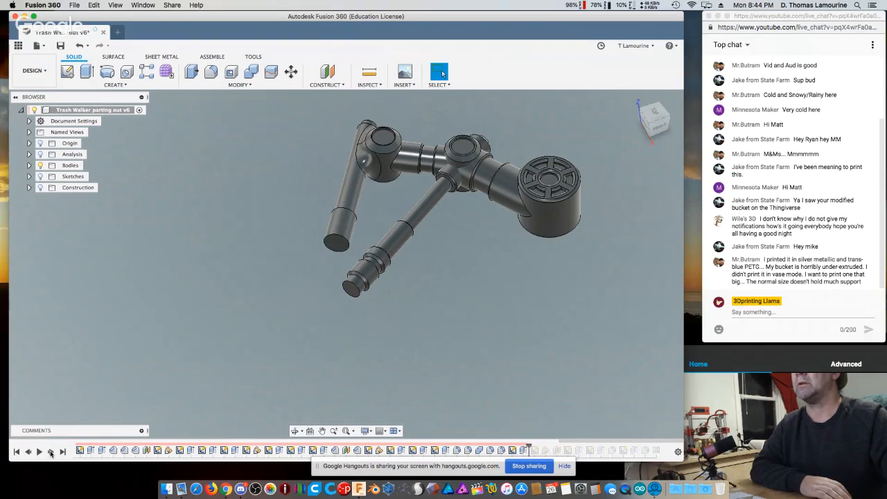
click(50, 451)
click(51, 451)
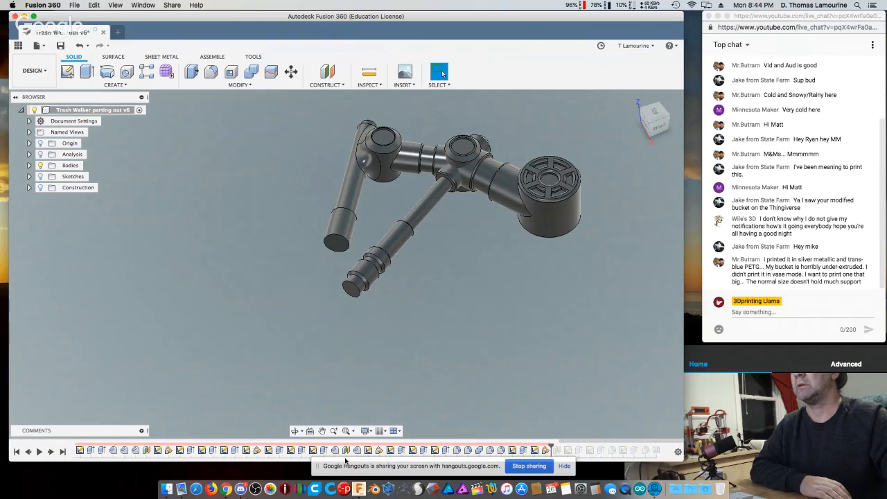
- Show the construction planes with their list expanded, and advance the design history past Plane12 to Sketch33
click(39, 188)
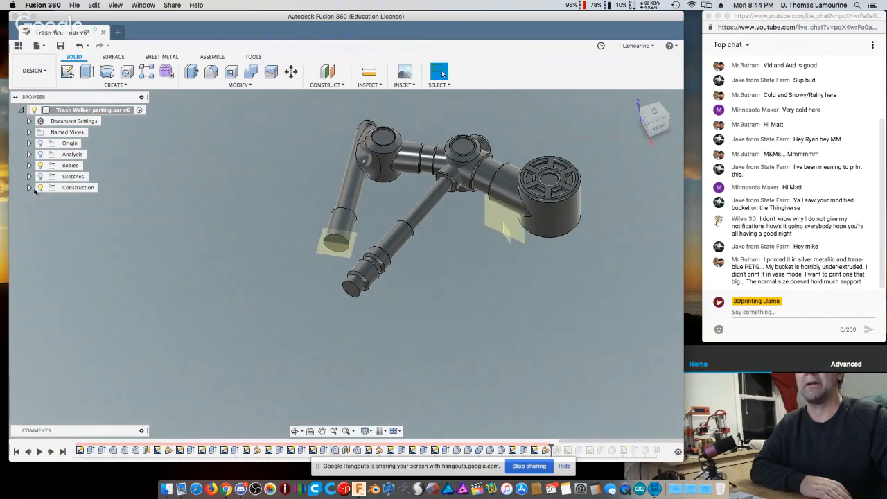
click(29, 188)
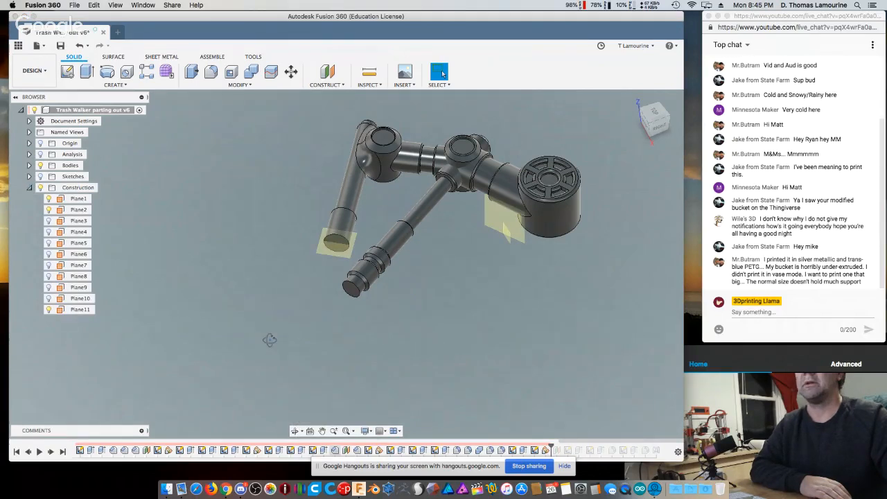
shift+middle_drag(270, 339, 316, 376)
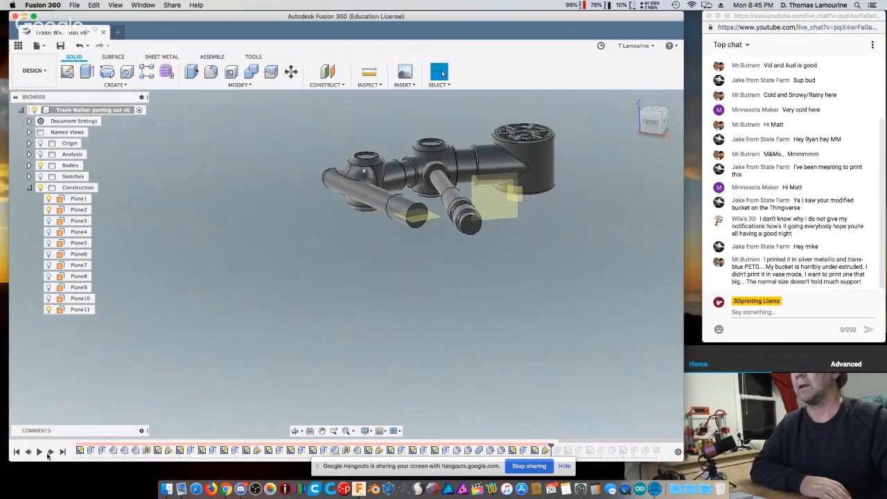
click(51, 451)
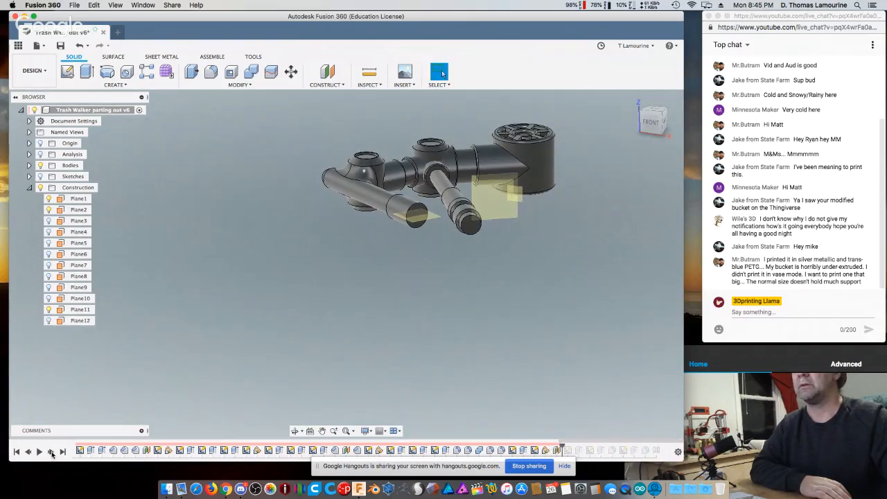
click(51, 451)
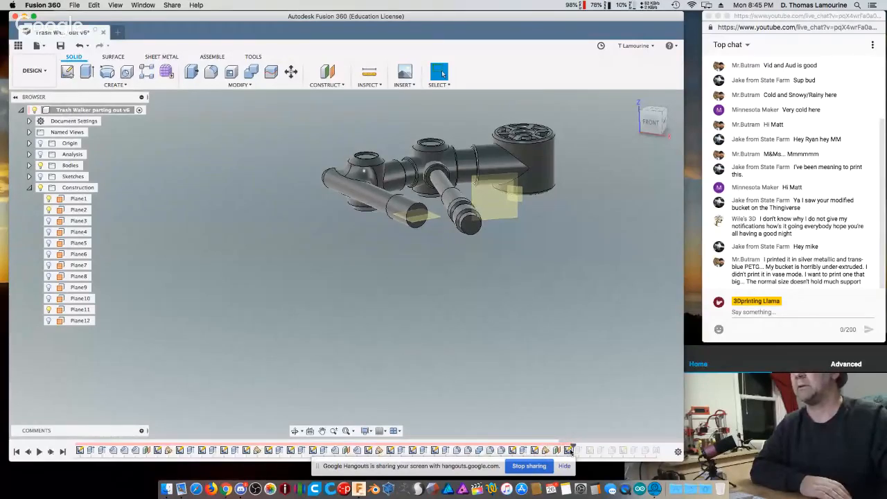
- Show the sketches and open Sketch33, the foot plate outline, for editing
click(40, 176)
mouse_move(237, 182)
shift+middle_down()
mouse_move(277, 206)
mouse_move(271, 239)
shift+middle_up()
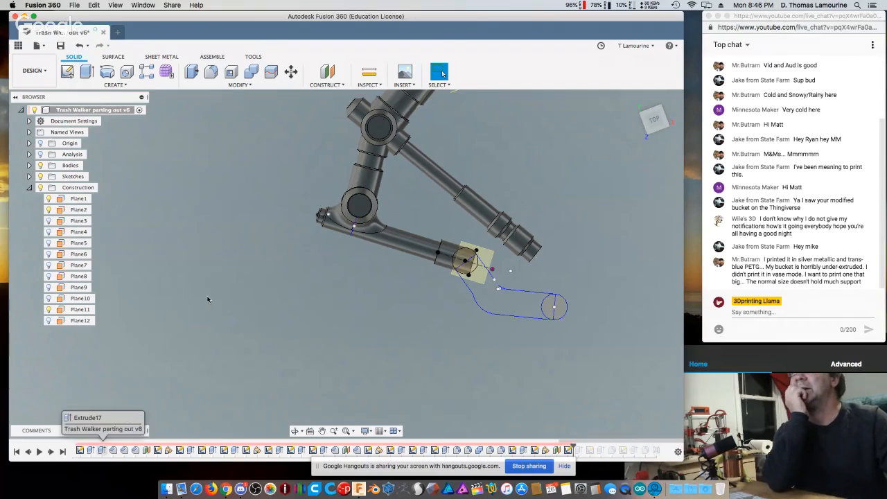
scroll(207, 299, down, 3)
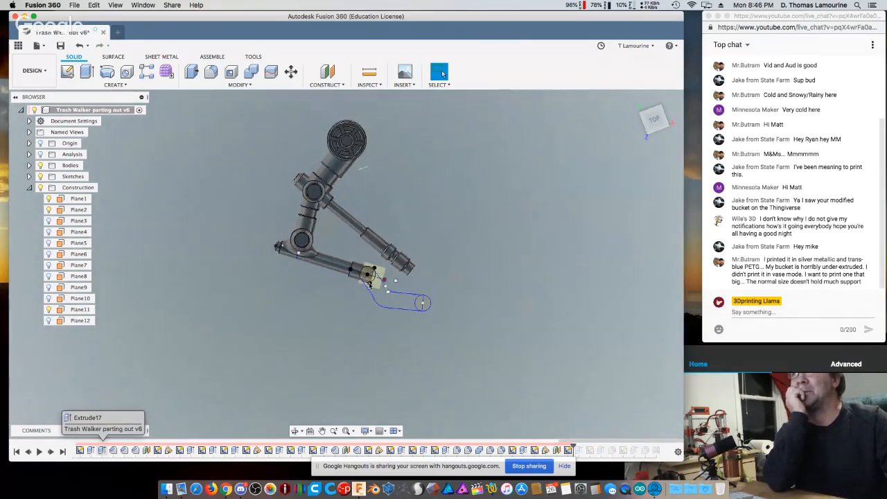
scroll(366, 288, up, 2)
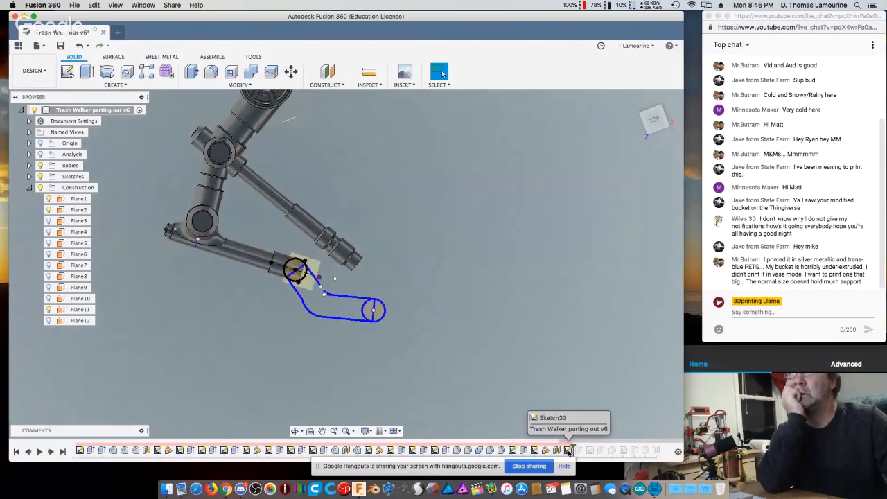
right_click(567, 450)
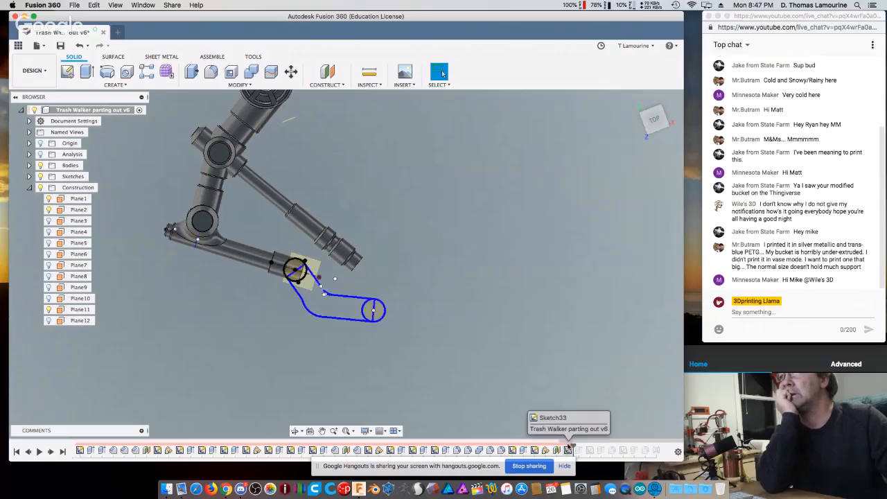
right_click(568, 449)
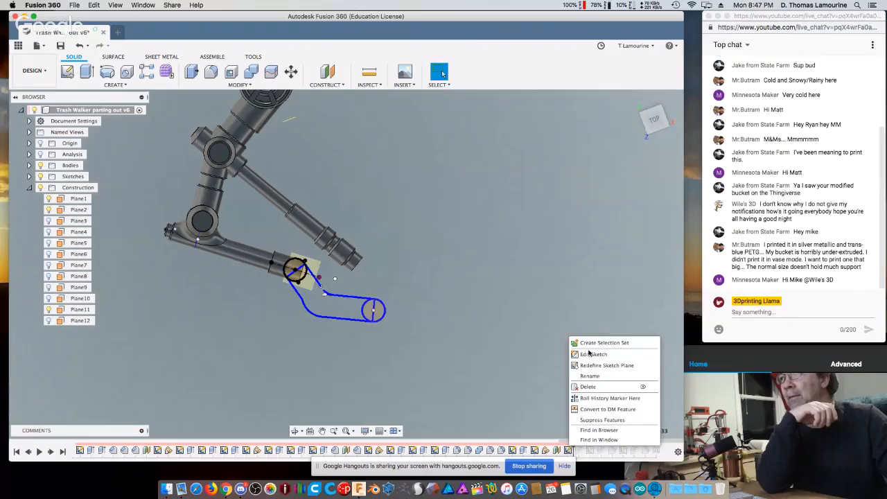
click(589, 354)
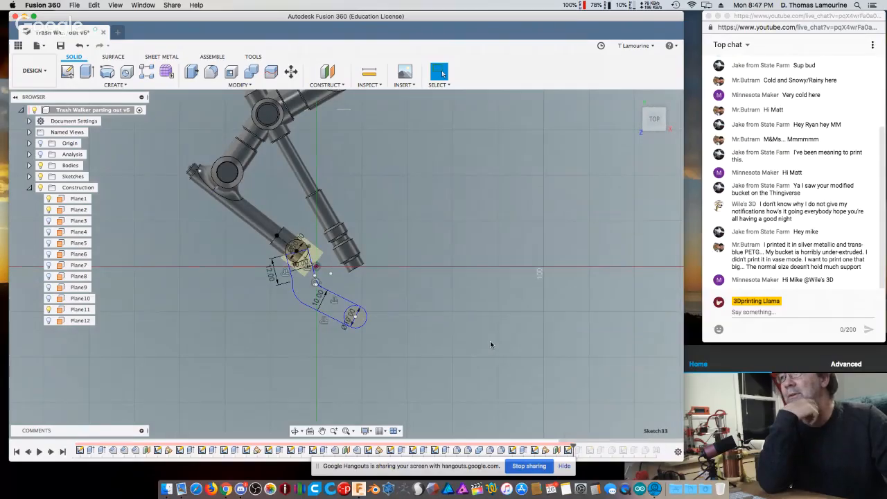
- Open up the foot outline at its bend by moving the inner arc's end point and removing the arcs between the two straight sections
scroll(291, 291, up, 6)
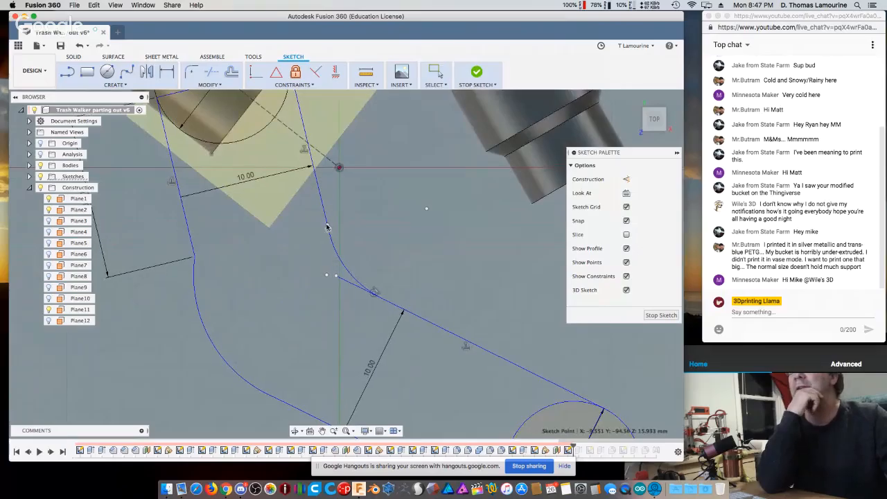
drag(322, 228, 311, 232)
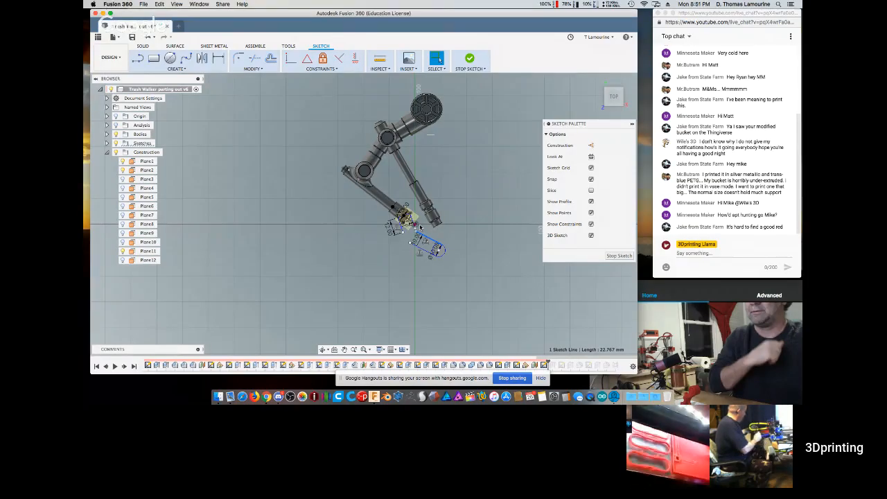
scroll(420, 227, up, 8)
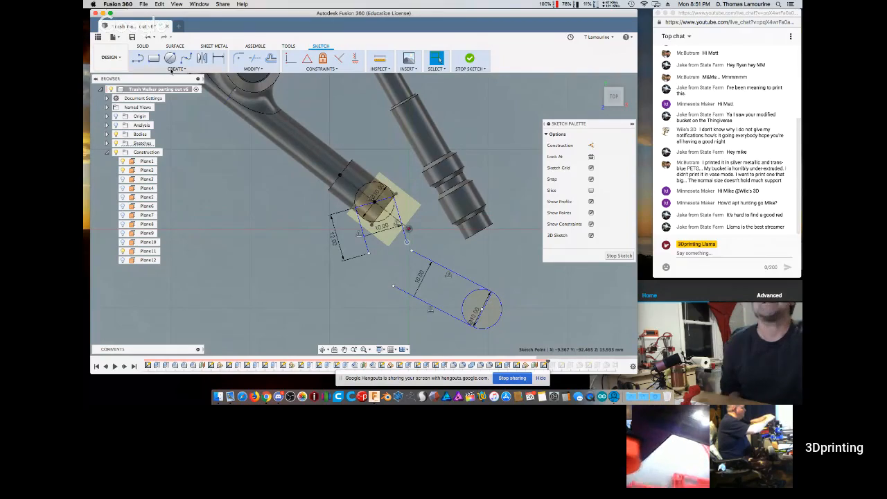
- Draw a three-point arc joining the outer ends of the foot outline's two straight sections at the bend
click(172, 69)
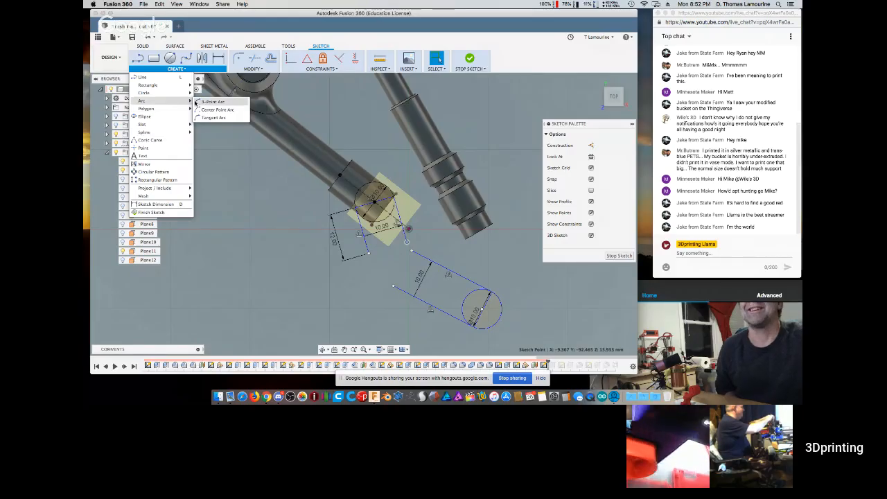
click(199, 102)
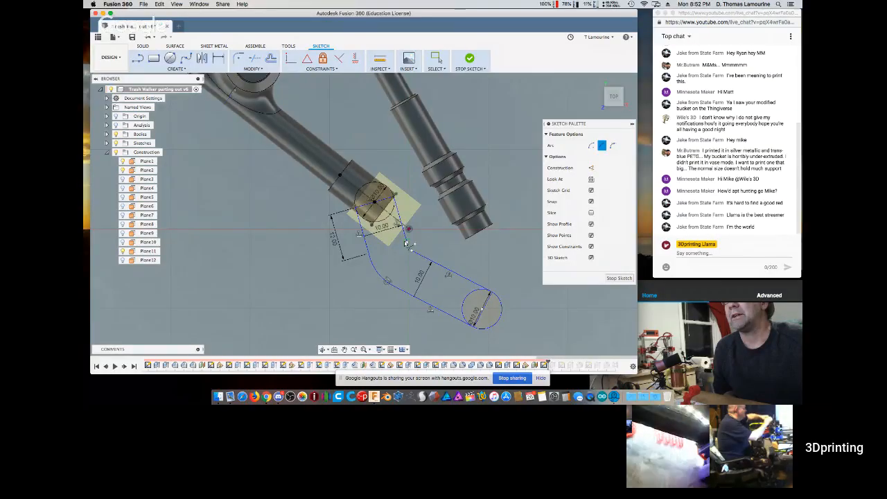
scroll(407, 238, up, 4)
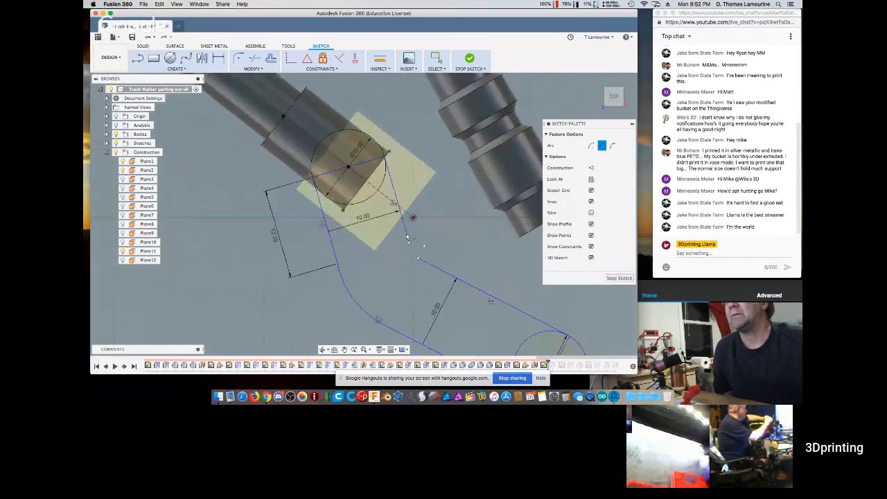
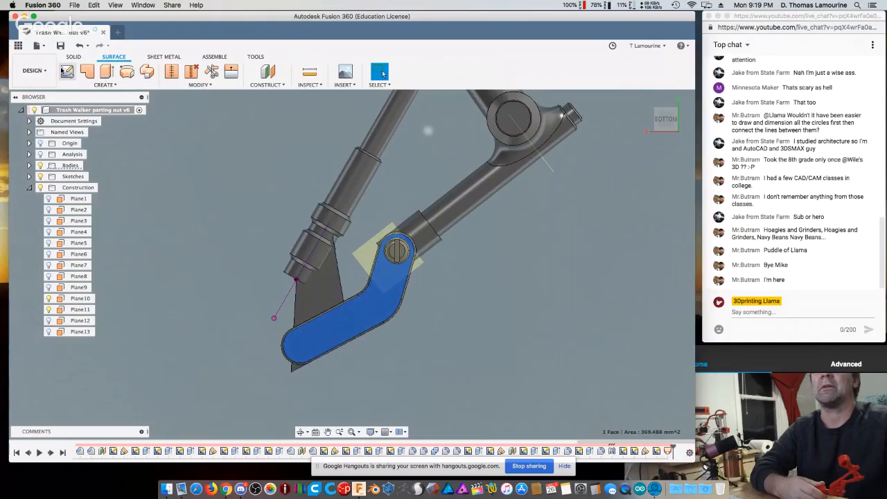
- Start a new sketch on the flat outer face of the bent foot plate
click(66, 71)
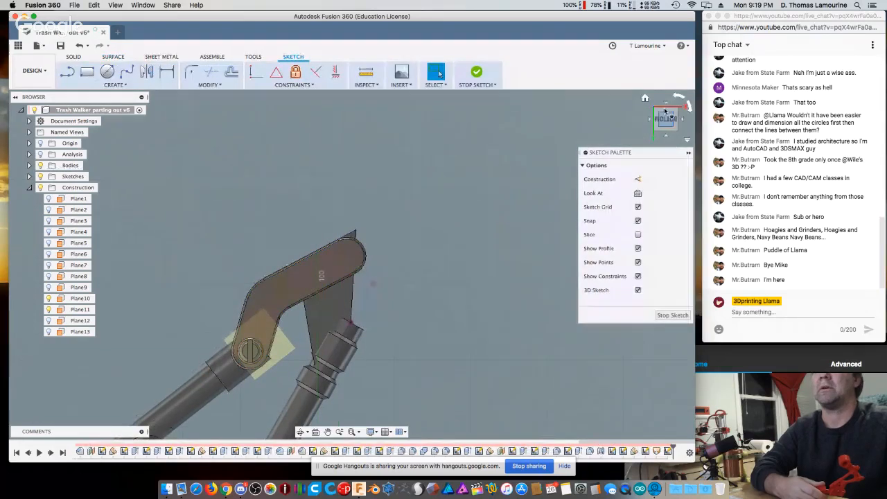
click(680, 99)
click(680, 99)
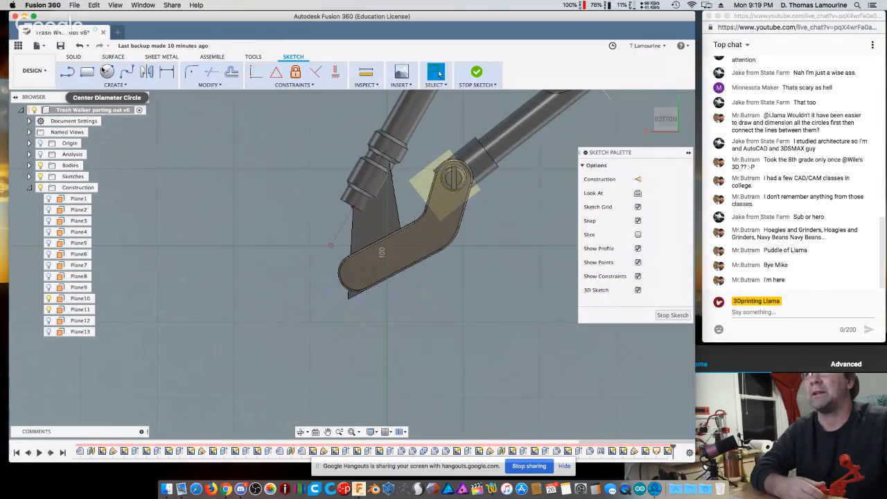
- Draw an 11.5 mm diameter circle centred on the rounded lower end of the foot plate
key(c)
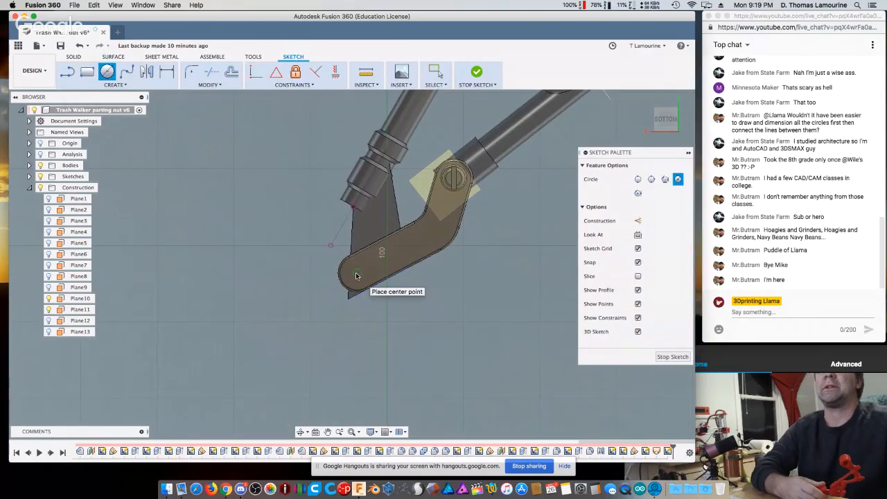
click(357, 272)
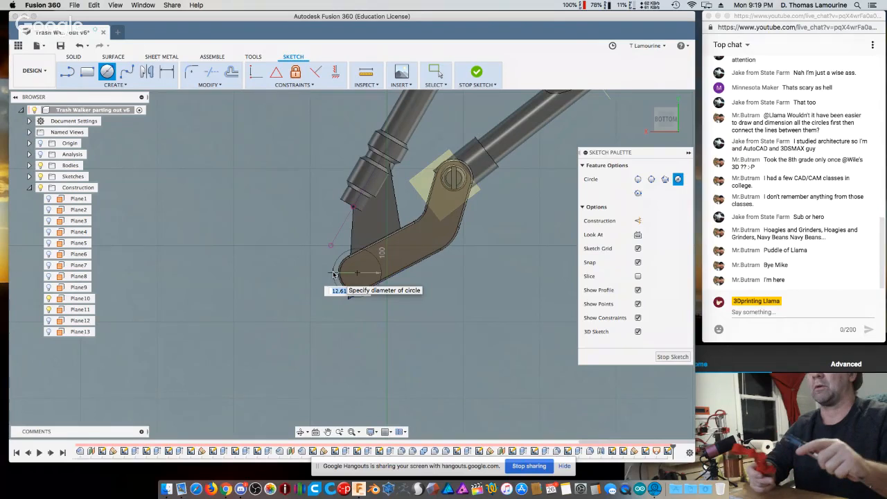
text(11)
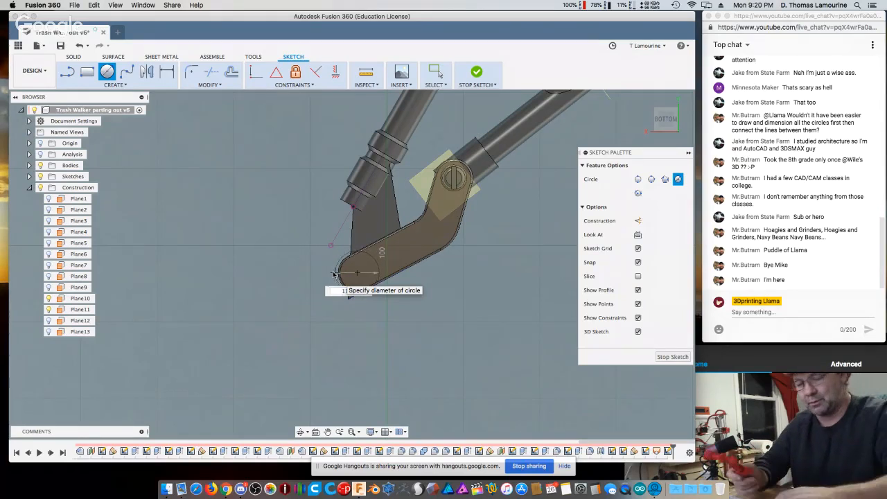
text(.5)
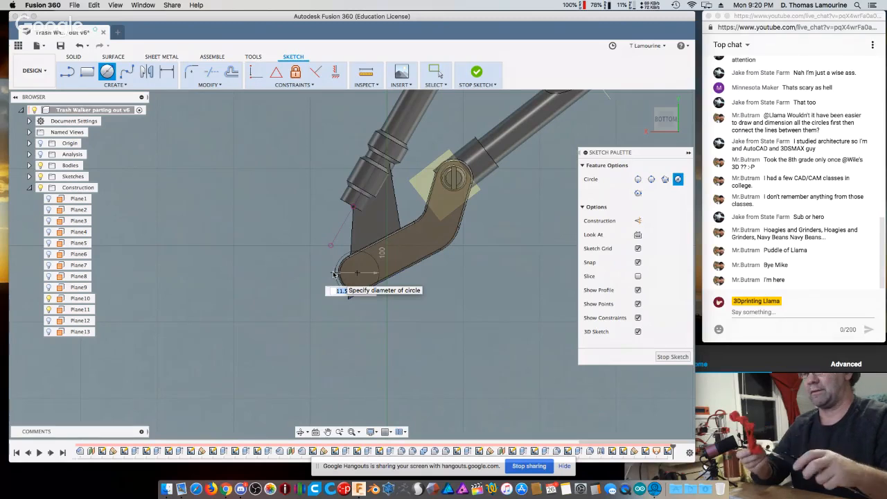
key(Tab)
key(Return)
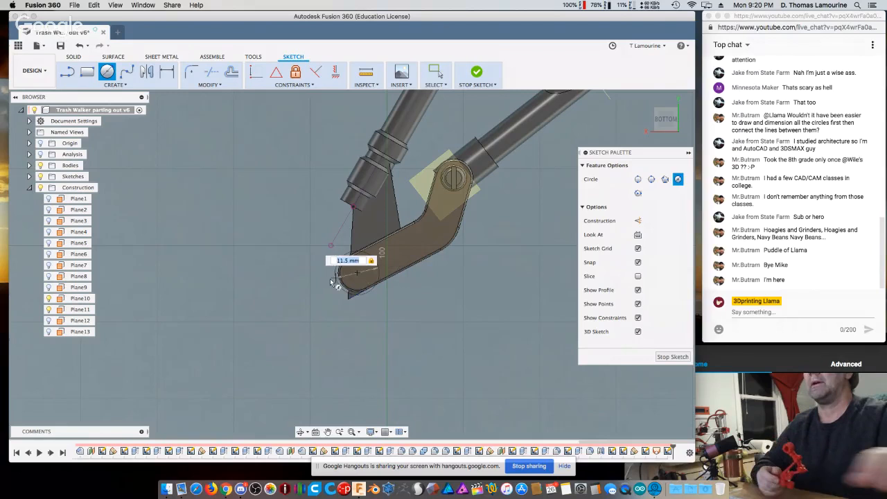
- Draw a vertical line 27.75 mm long from the top of the circle down through its centre
shift+middle_drag(306, 289, 285, 200)
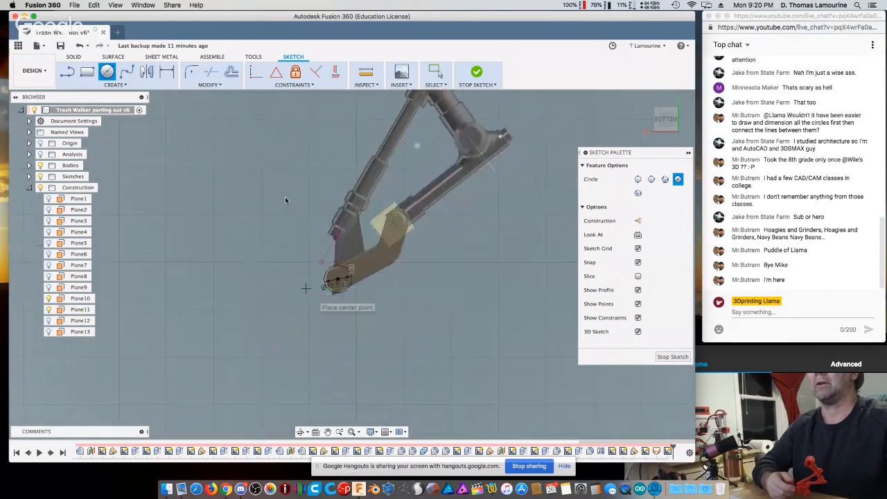
click(68, 75)
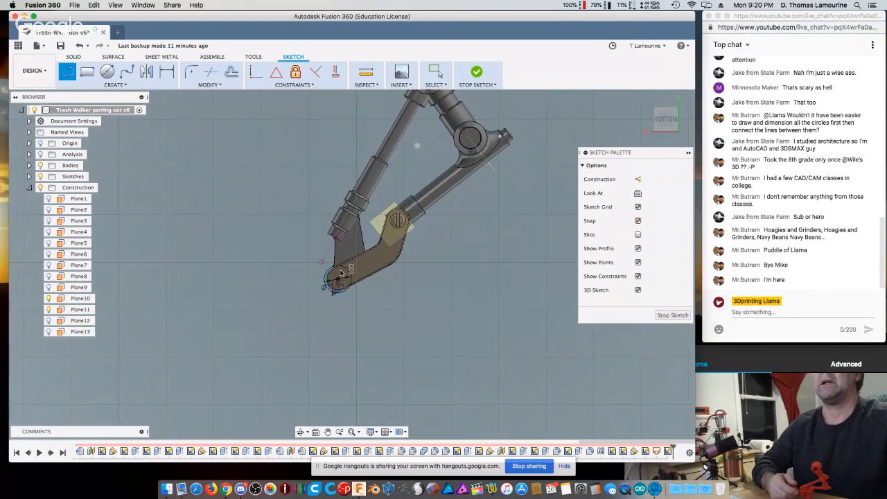
scroll(341, 274, up, 6)
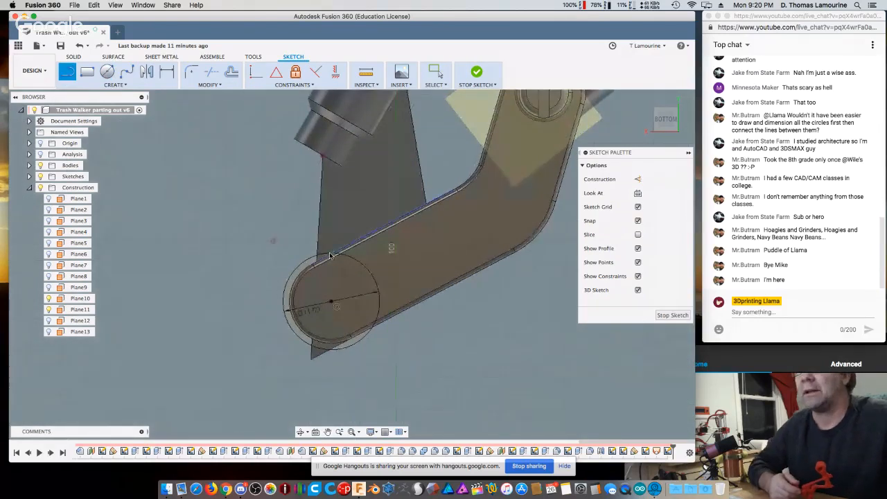
scroll(331, 254, up, 4)
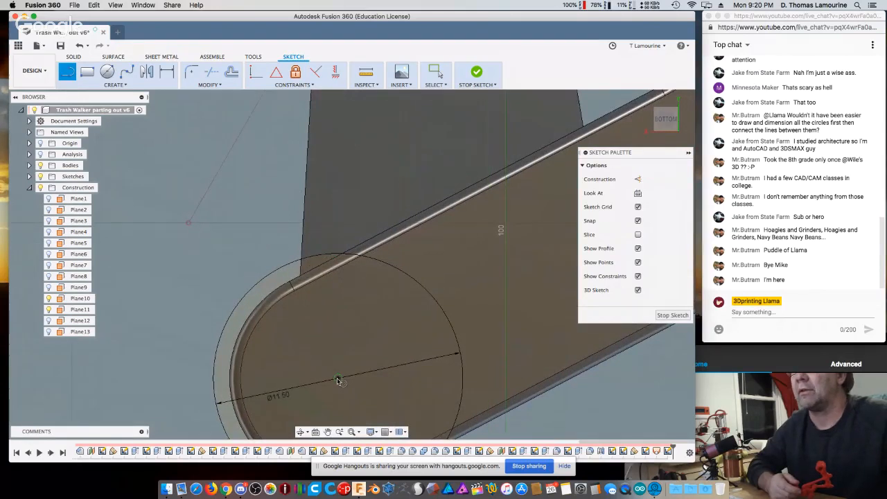
click(337, 380)
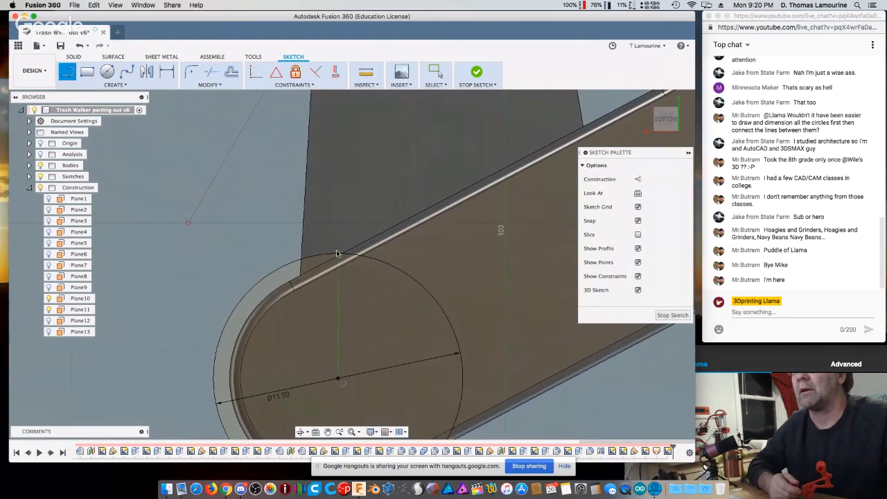
scroll(336, 252, down, 2)
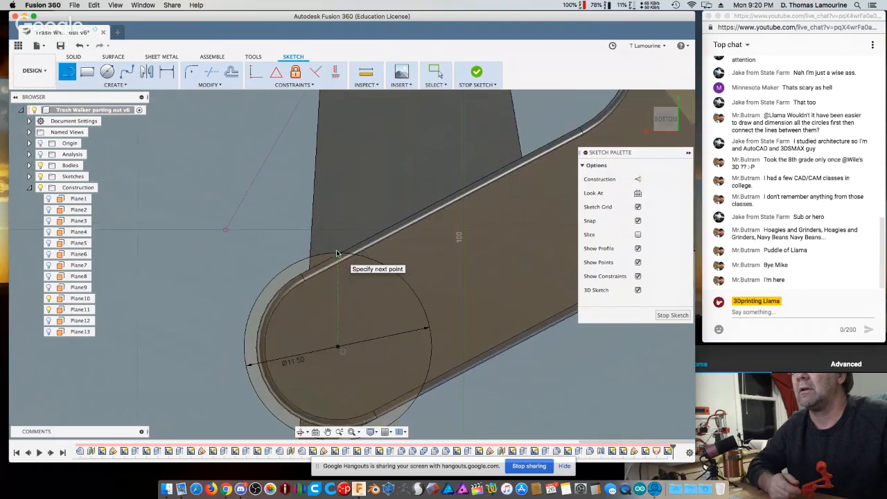
scroll(336, 253, down, 5)
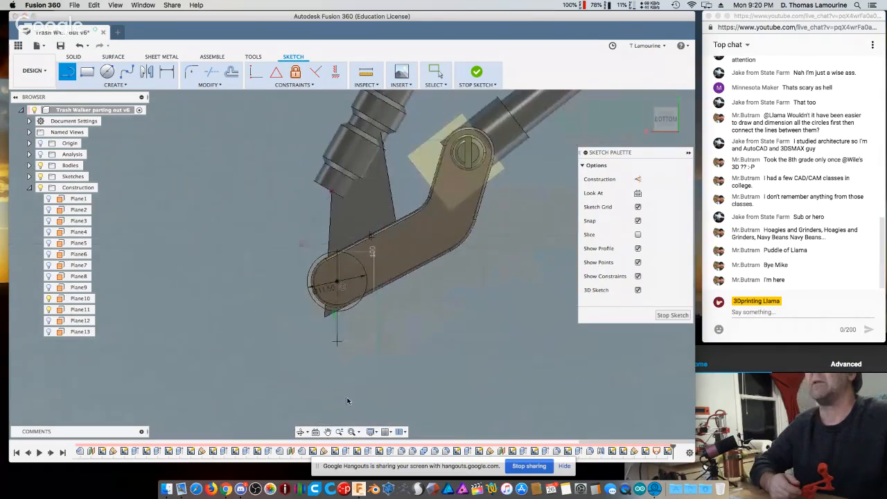
scroll(347, 400, up, 5)
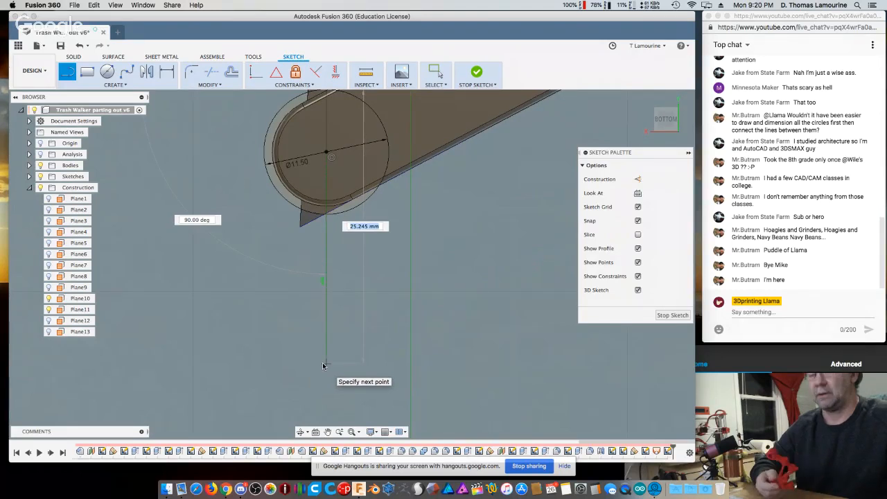
text(27.75)
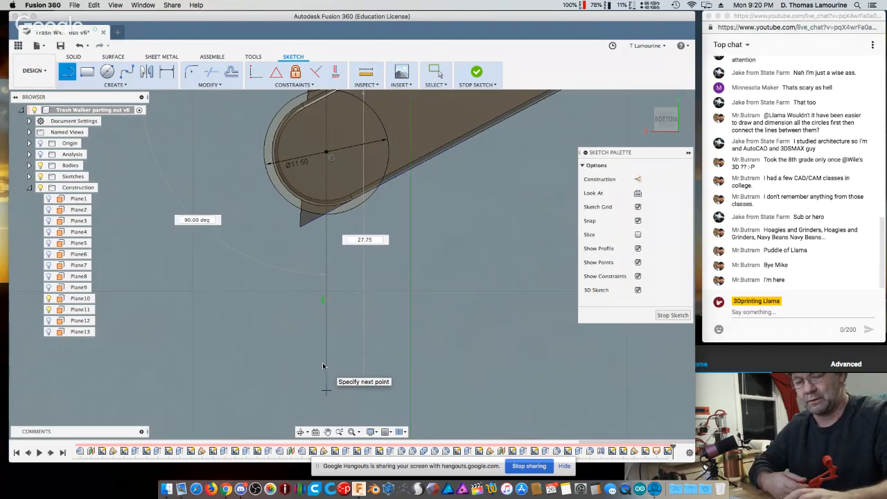
key(Return)
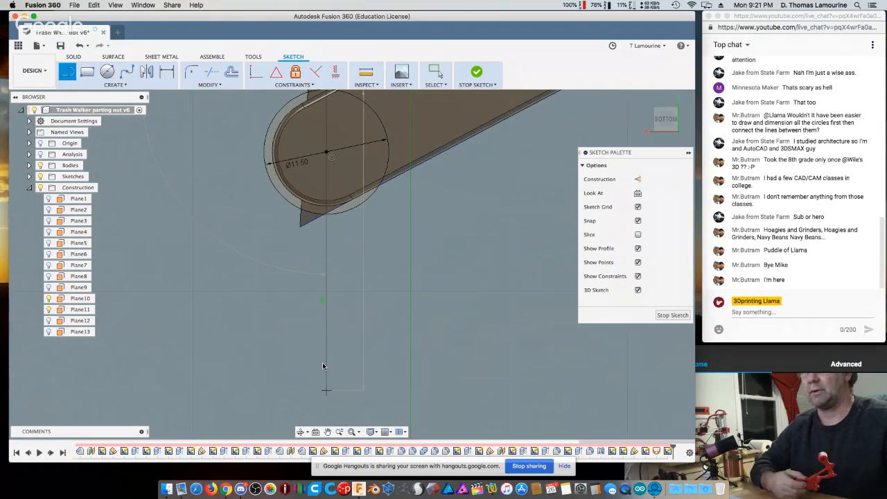
key(Escape)
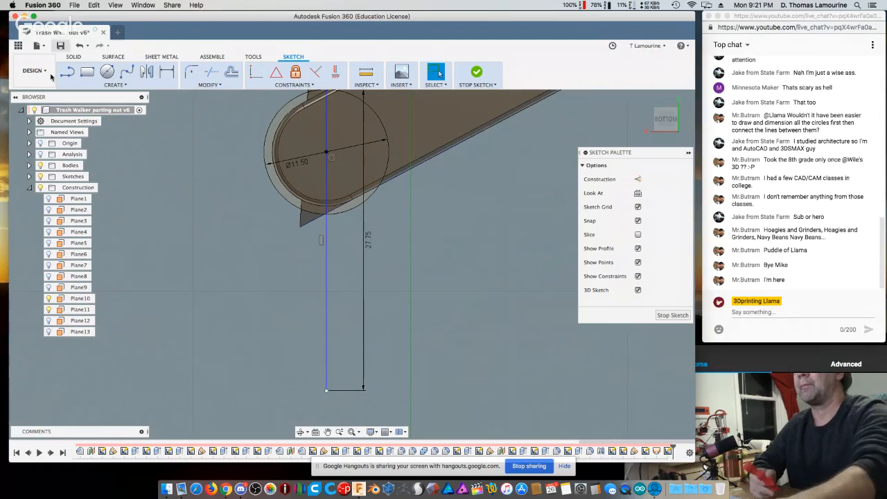
- Draw a centre rectangle 17.5 mm wide and 1 mm high on the lower end of the vertical line
click(111, 85)
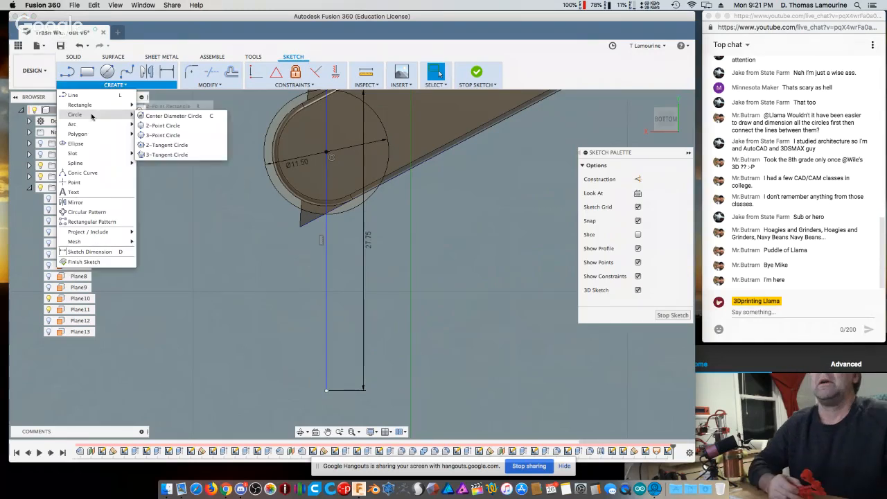
mouse_move(97, 105)
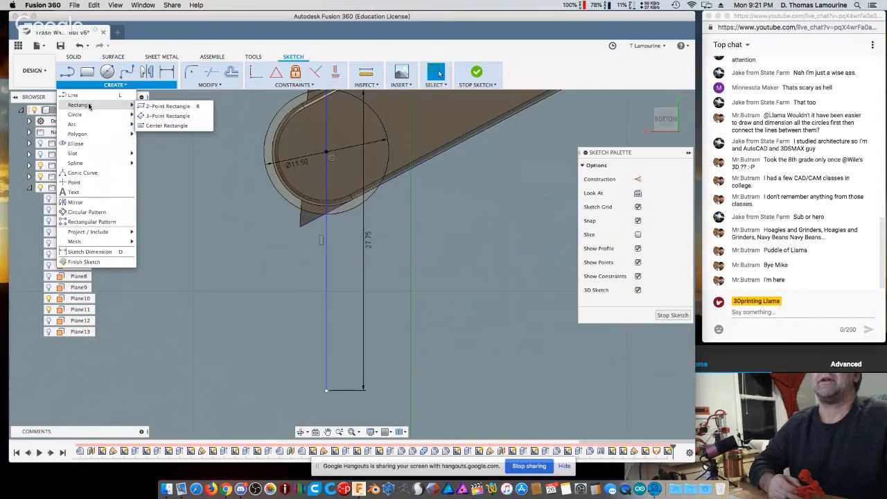
click(146, 126)
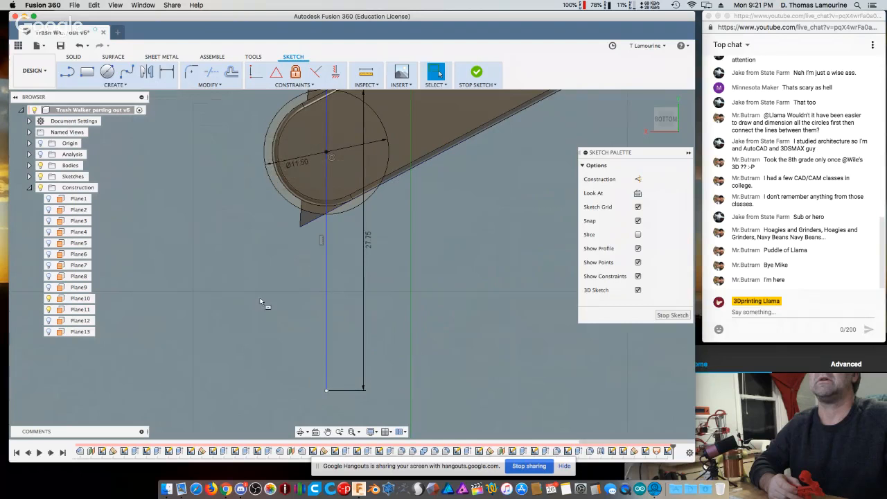
click(327, 391)
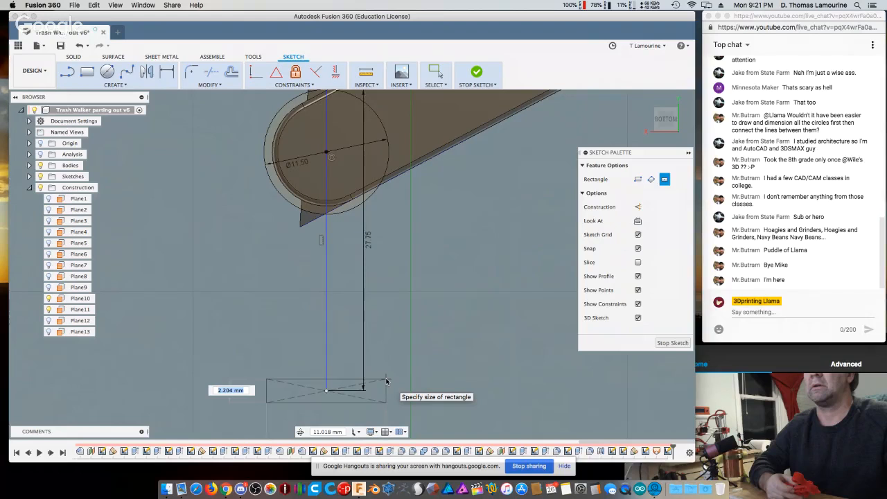
key(BackSpace)
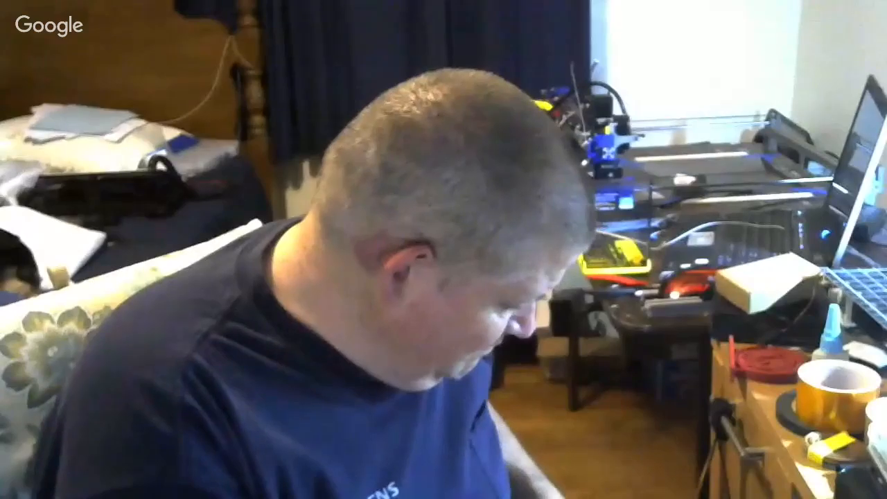
text(5)
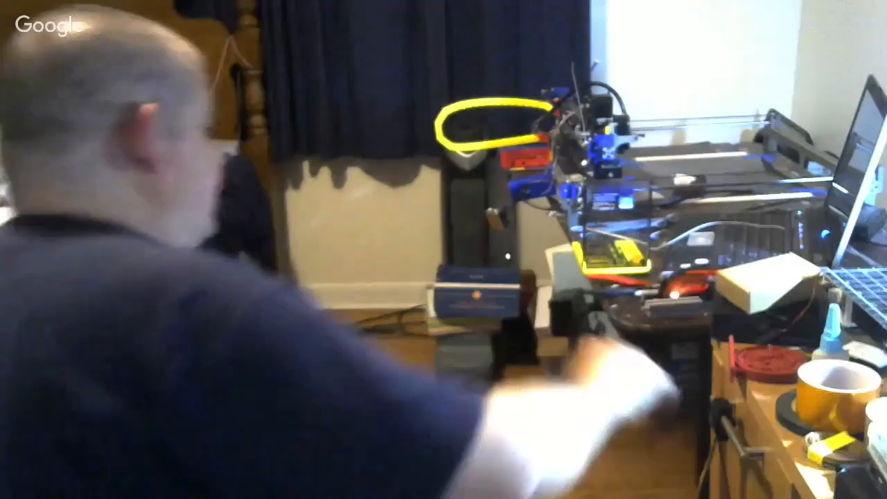
text(7.5)
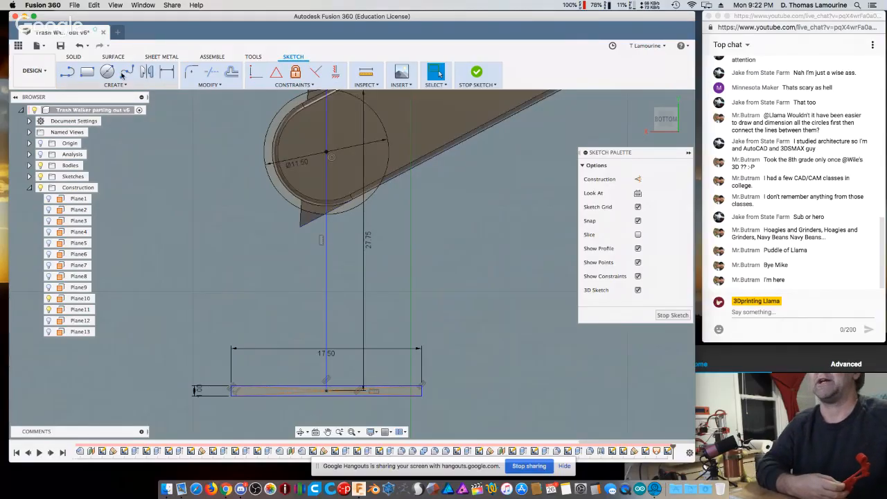
- Connect the rectangle's upper corners to the circle's sides with two sloping lines, and turn the vertical centre line into construction geometry
click(72, 74)
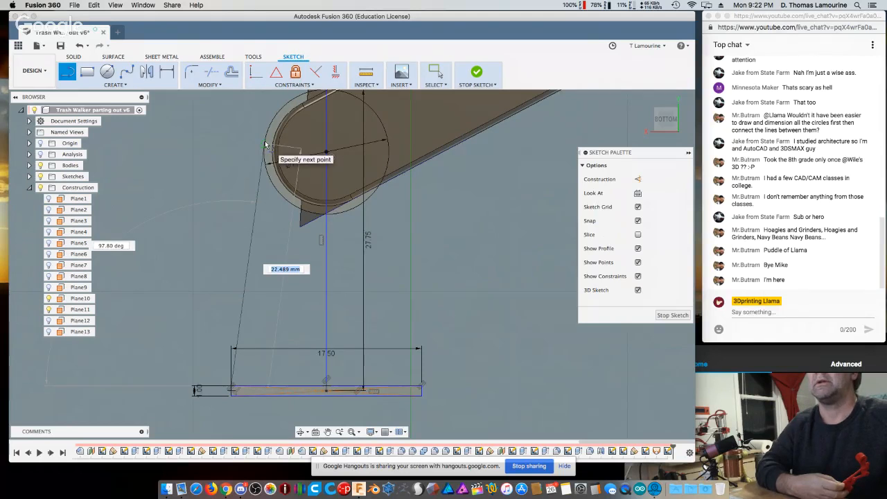
click(265, 145)
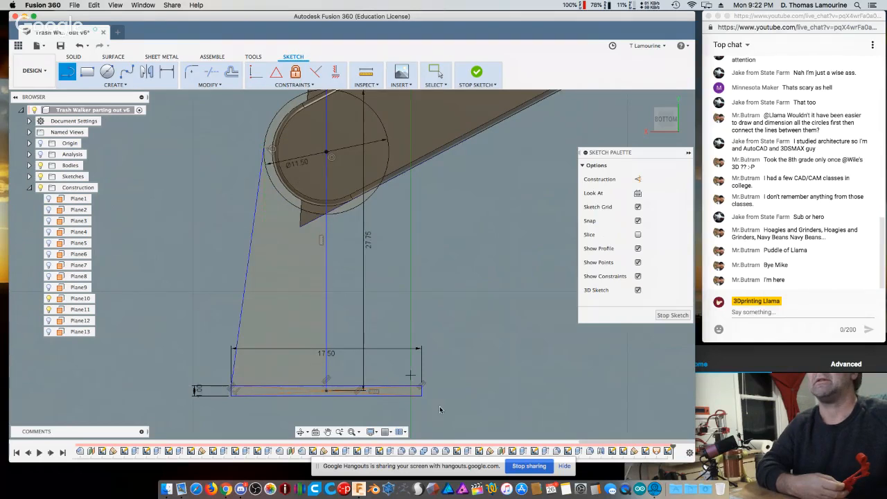
click(420, 388)
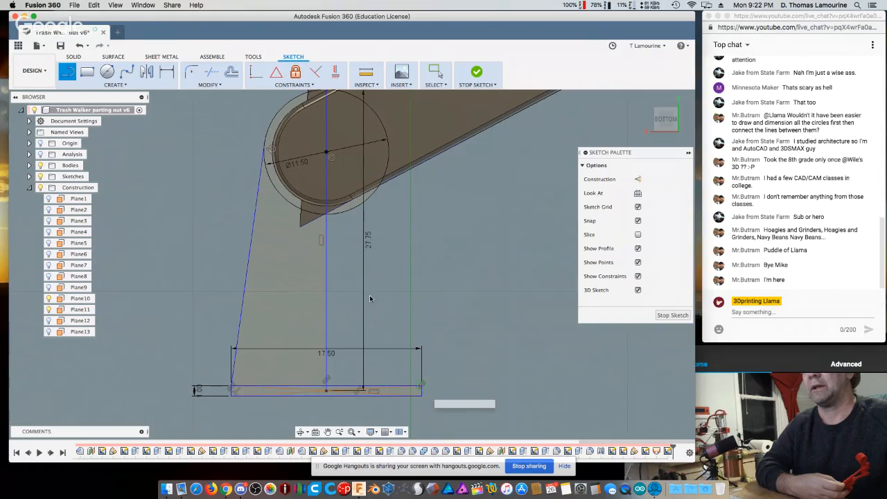
double_click(388, 144)
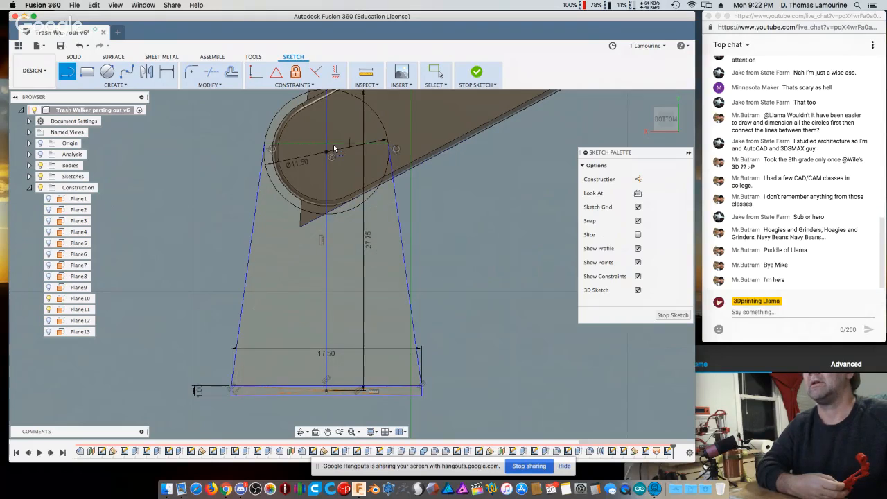
key(Escape)
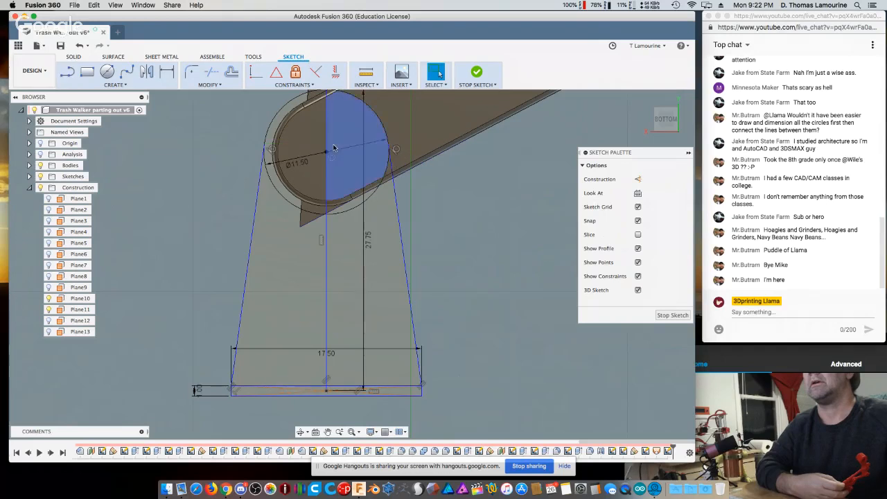
click(326, 224)
click(638, 179)
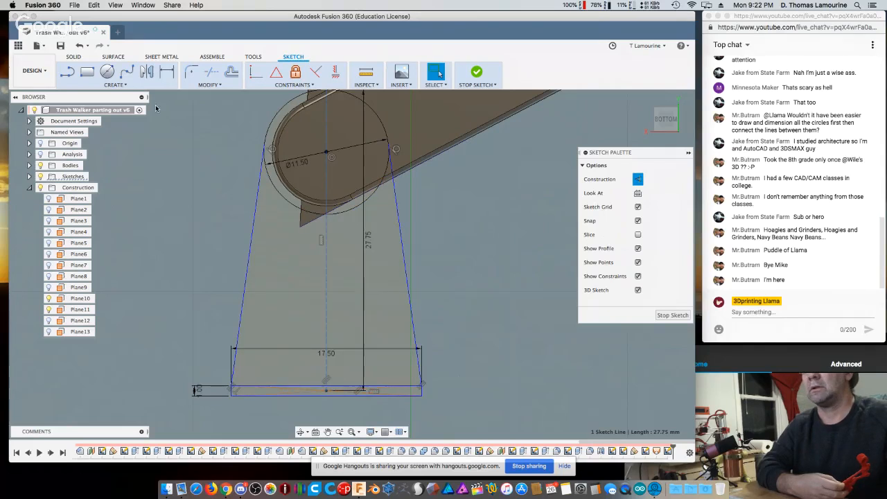
- Draw a horizontal line across the base rectangle between its side midpoints, and turn the rectangle's upper edge into construction geometry
click(67, 72)
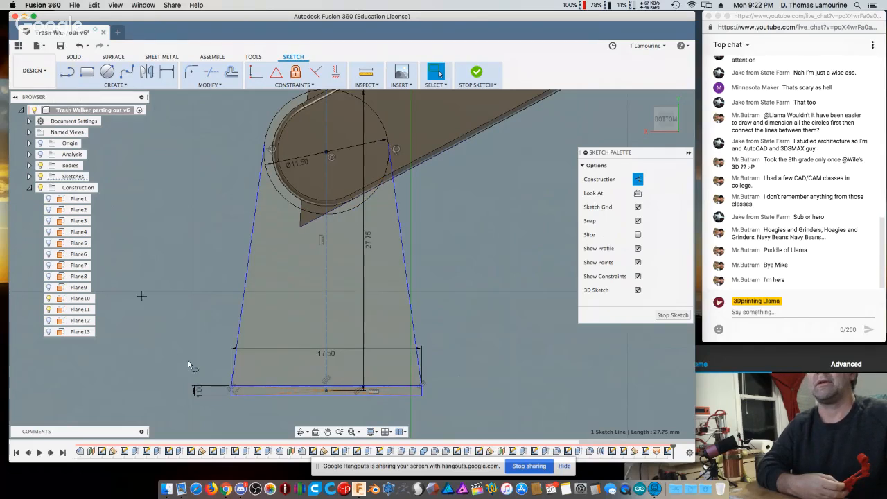
click(232, 390)
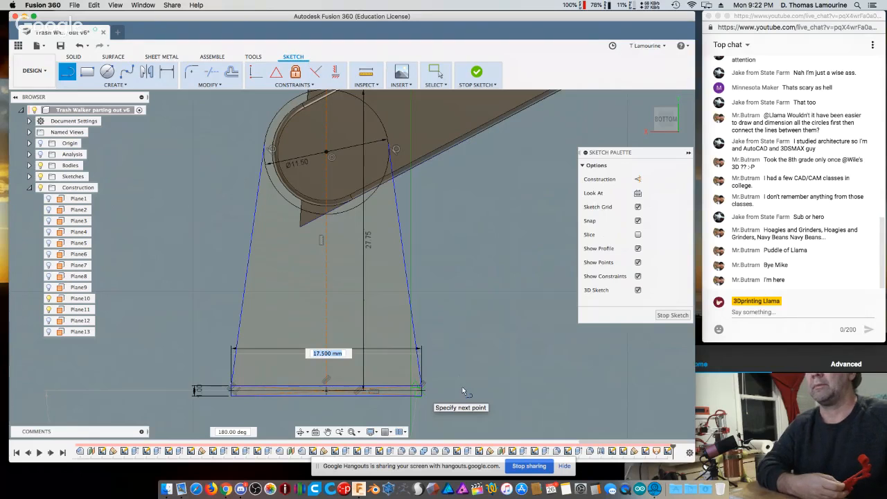
key(Return)
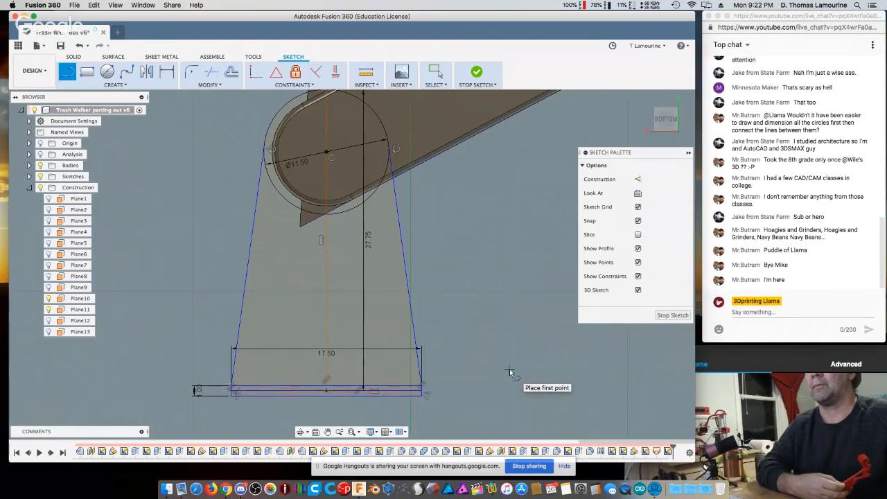
key(Escape)
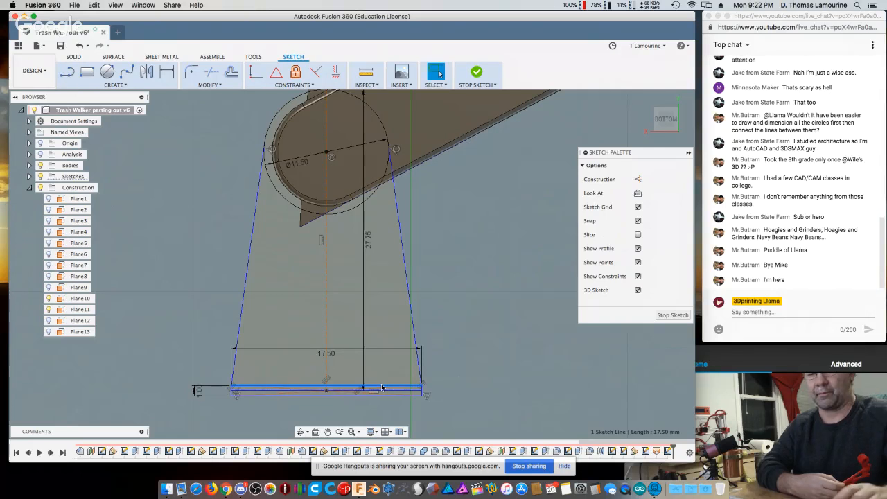
click(638, 179)
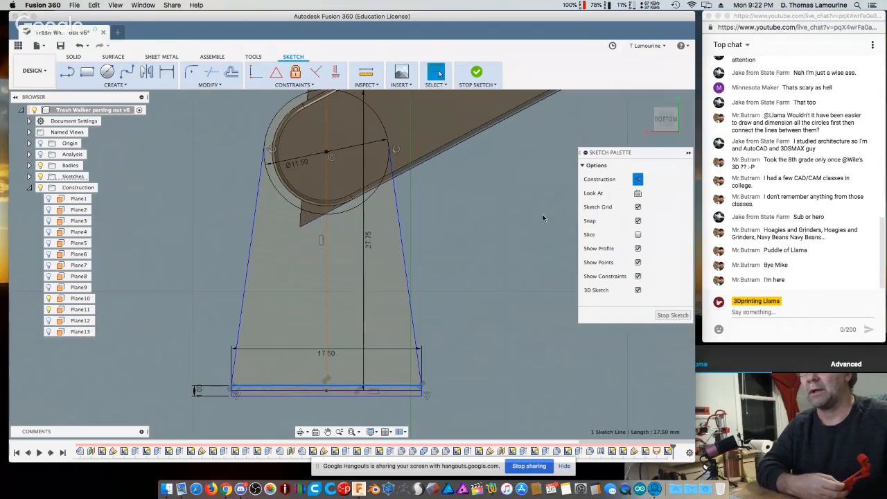
- Try extruding the foot's four sketch profiles 3 mm with the surface Extrude
click(313, 361)
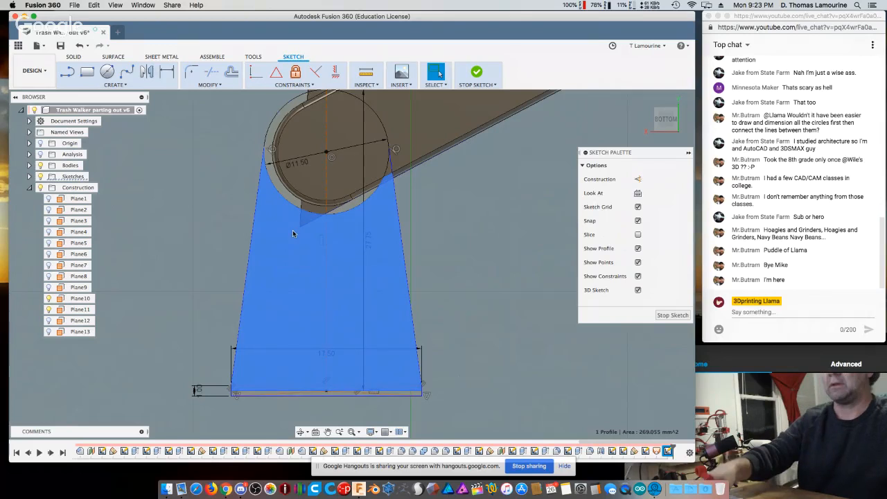
click(290, 198)
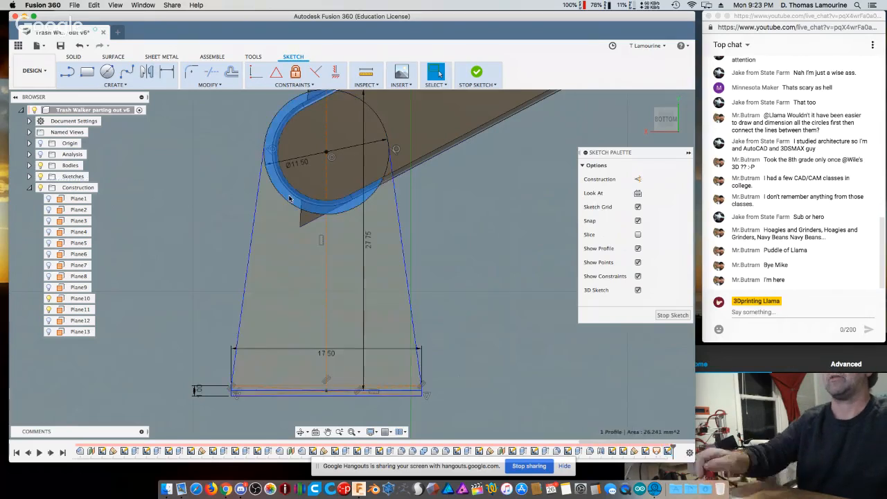
shift+click(274, 233)
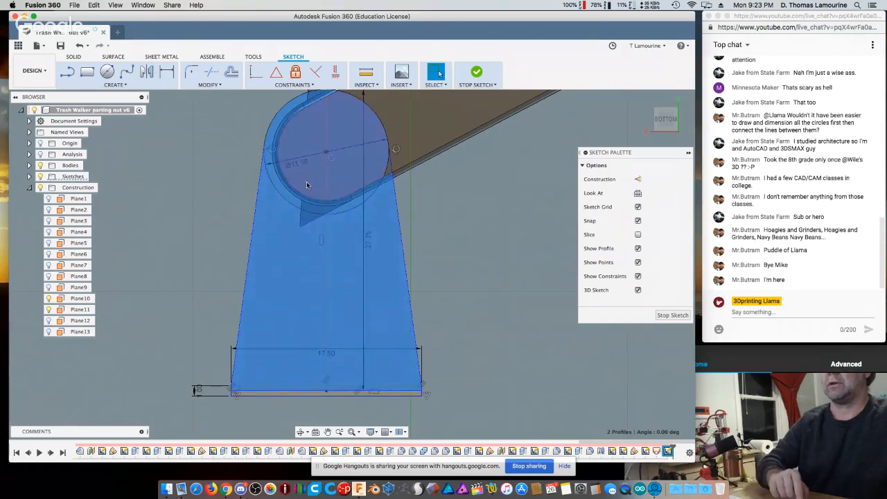
shift+click(329, 181)
scroll(388, 174, up, 4)
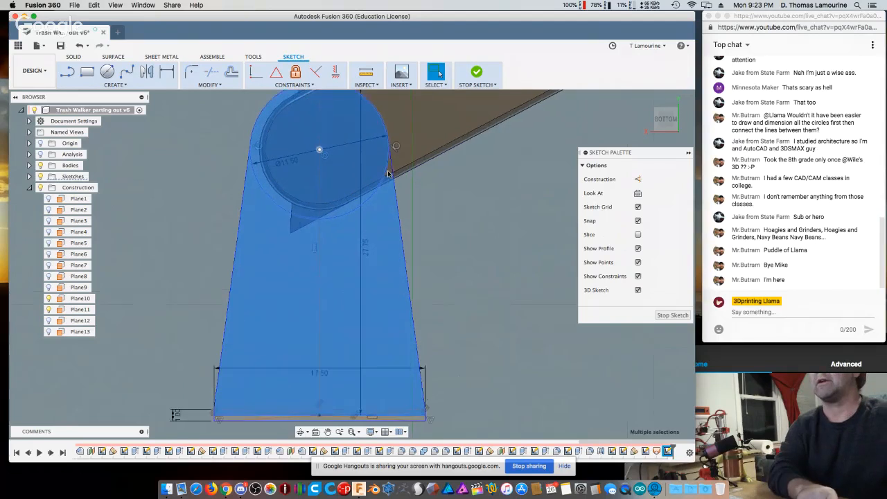
scroll(389, 172, down, 6)
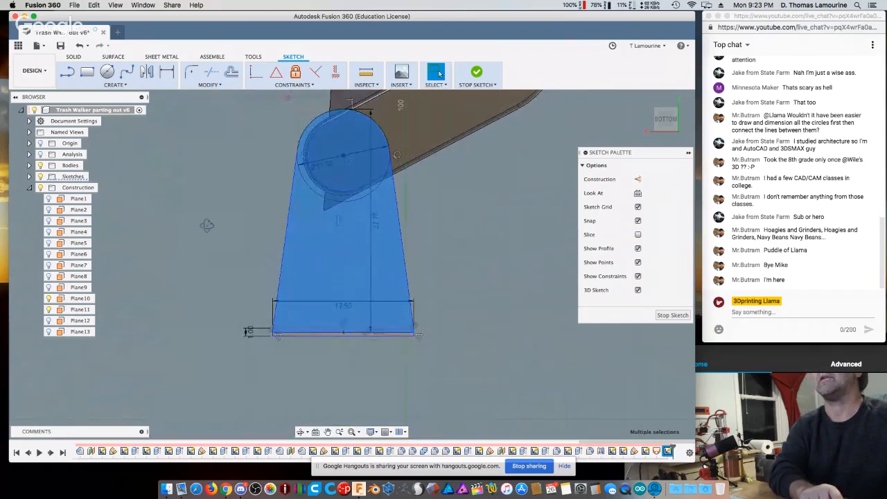
shift+middle_drag(207, 225, 201, 182)
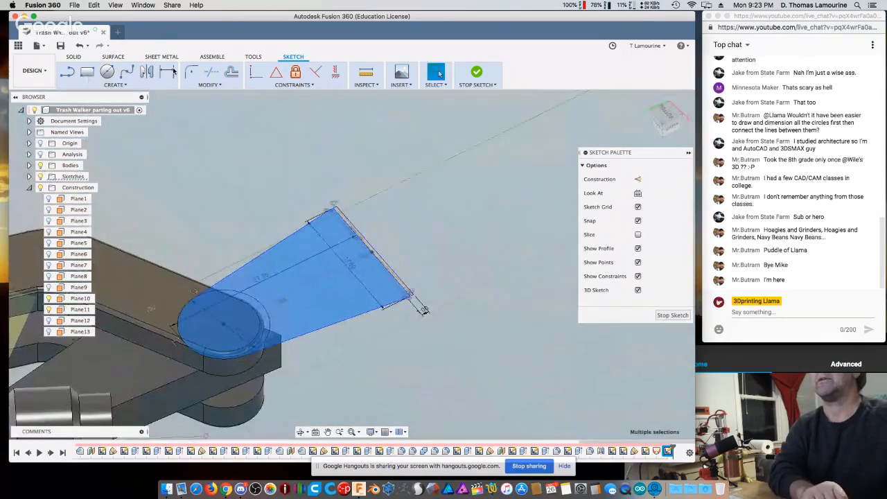
click(113, 57)
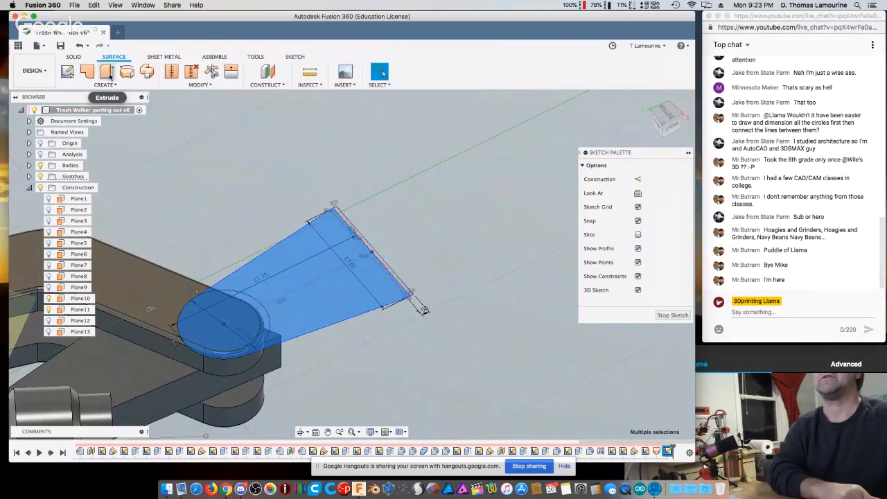
click(108, 75)
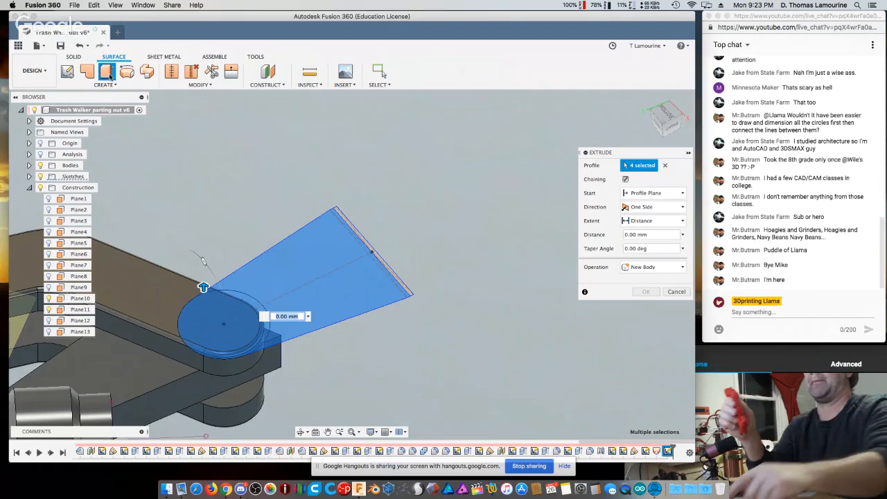
text(3)
key(Return)
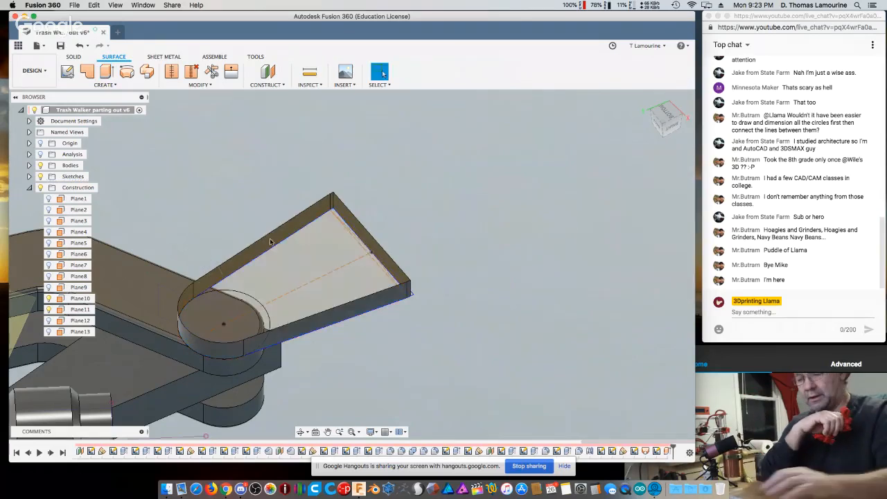
- Check the extruded foot from the side and undo the surface extrusion
shift+middle_drag(368, 408, 263, 333)
key(Escape)
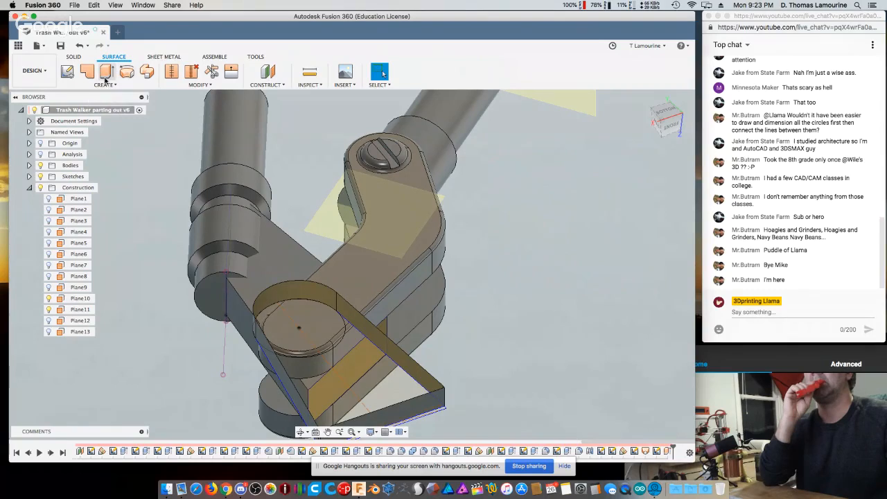
click(104, 85)
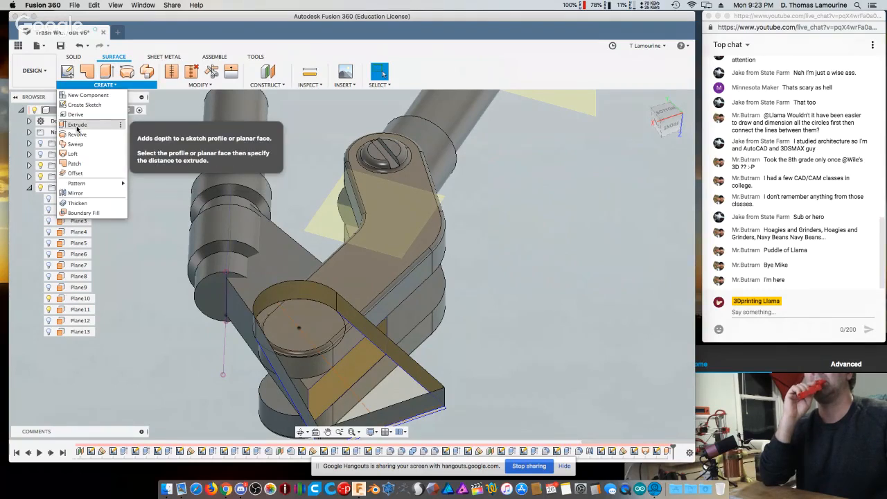
click(122, 277)
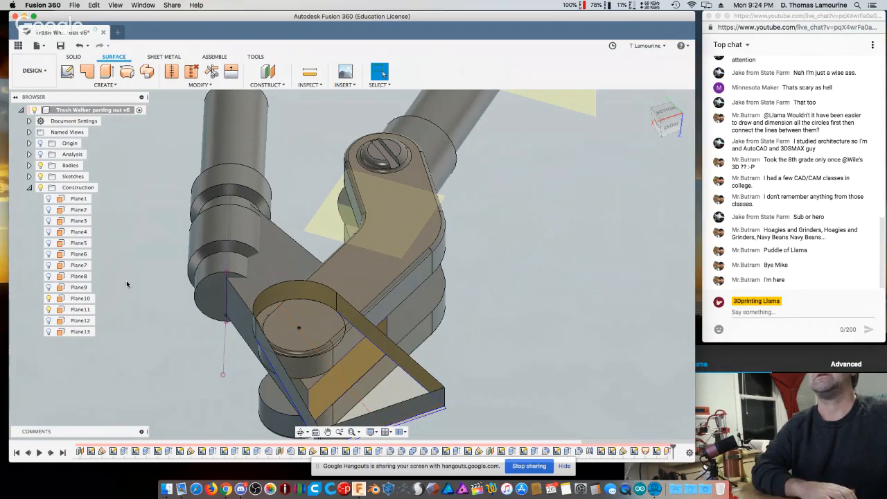
key(super+z)
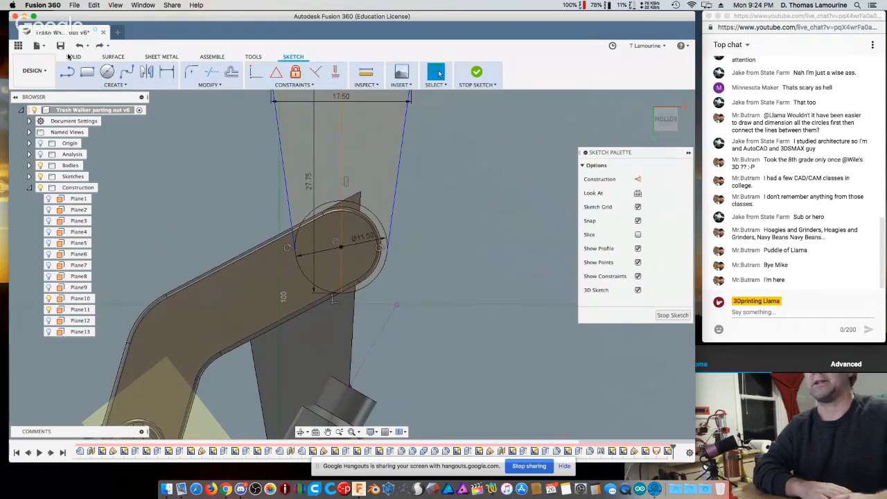
- Extrude the four profiles of the tapered foot and its circle 3 mm as a solid, joined to the existing body
click(75, 58)
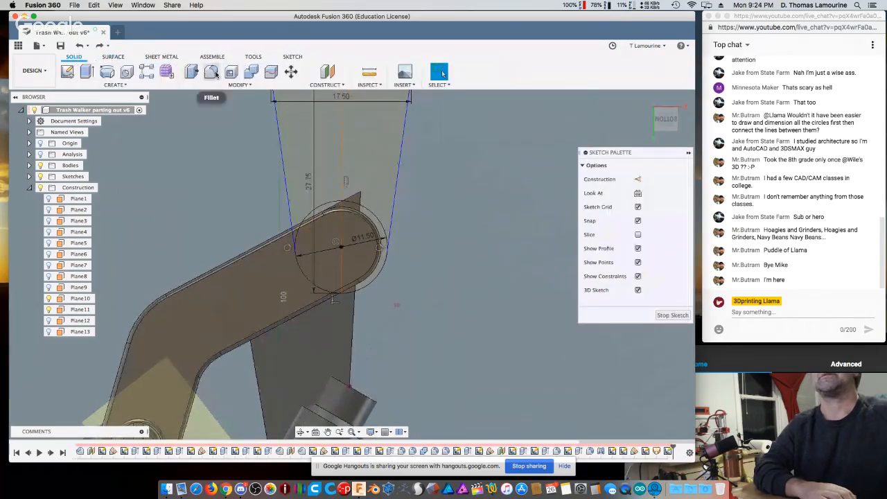
click(237, 85)
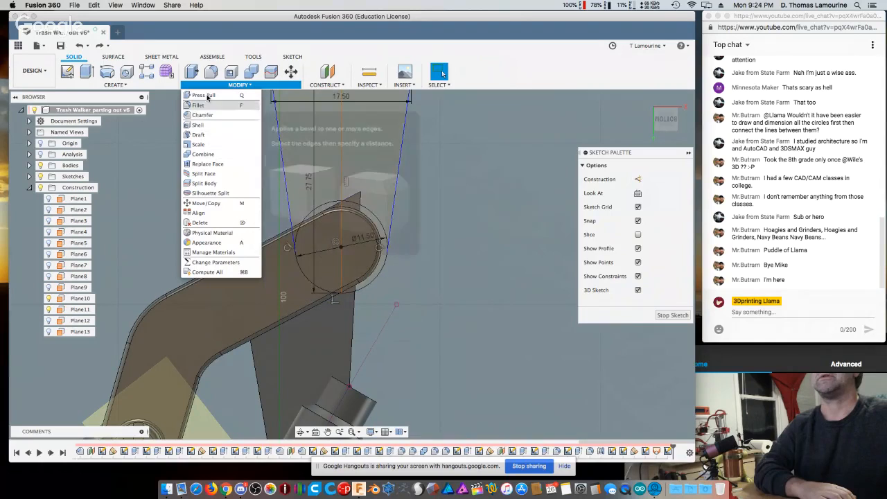
key(Escape)
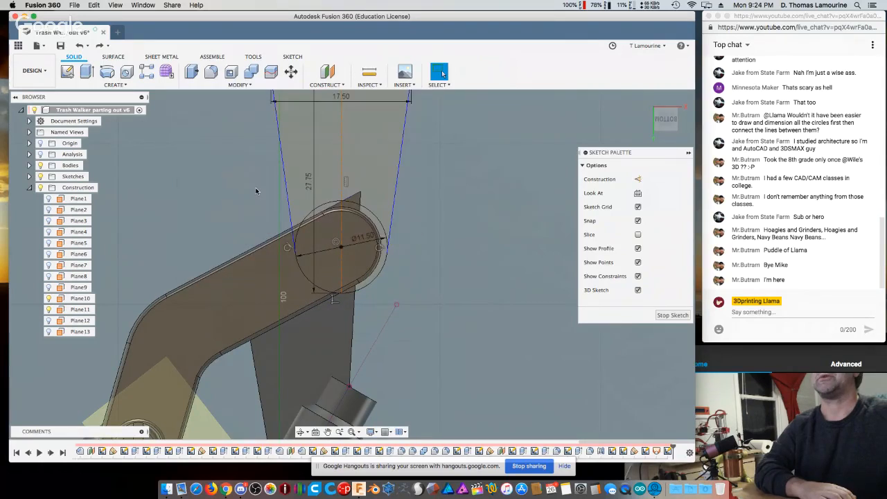
key(q)
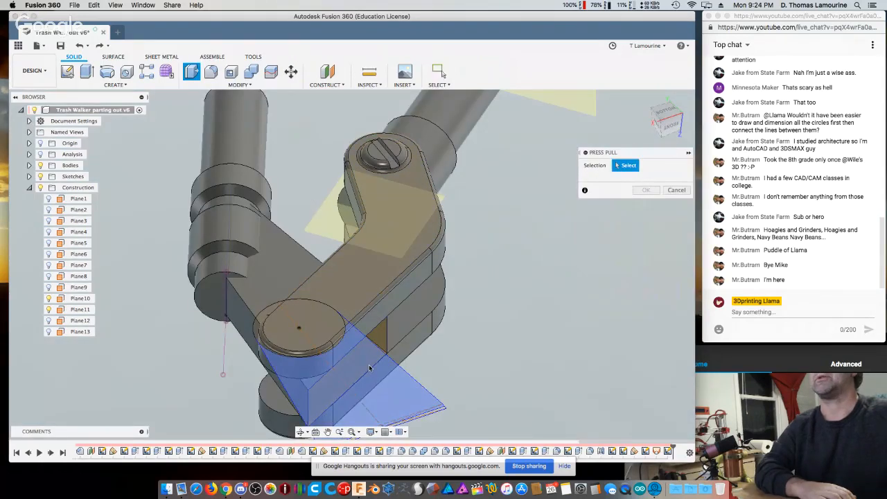
click(321, 334)
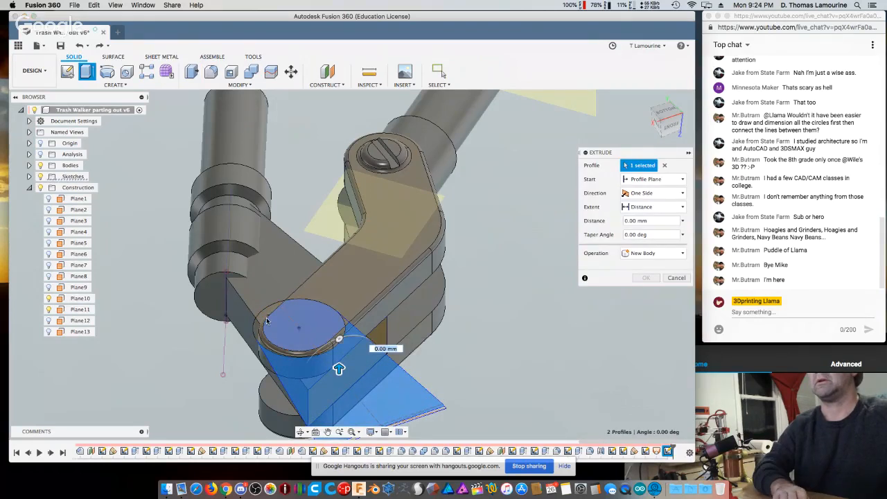
click(265, 319)
click(352, 329)
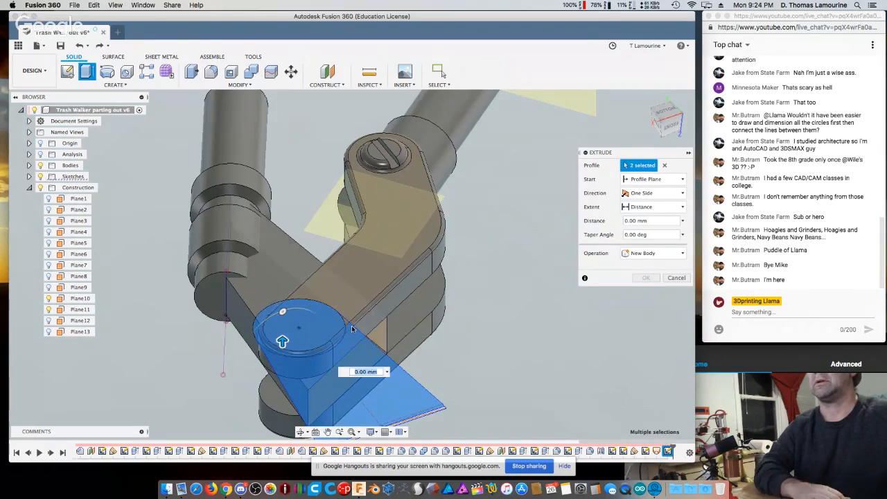
scroll(352, 329, up, 3)
click(320, 333)
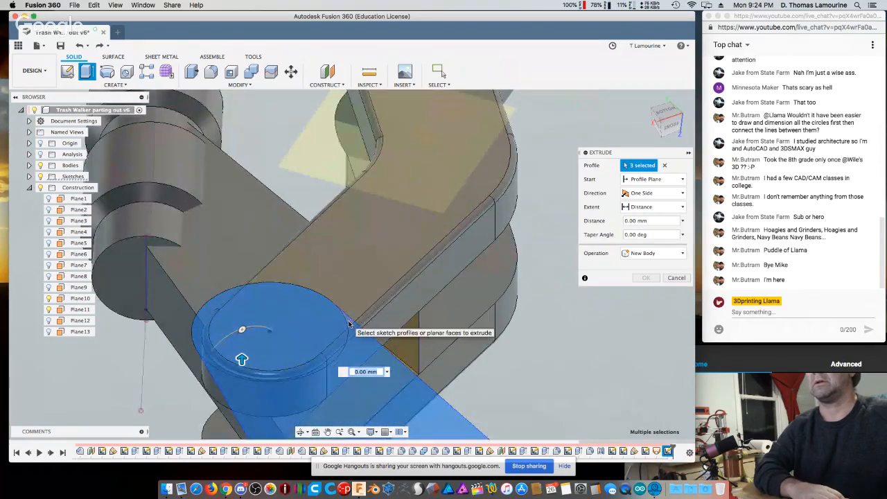
click(312, 335)
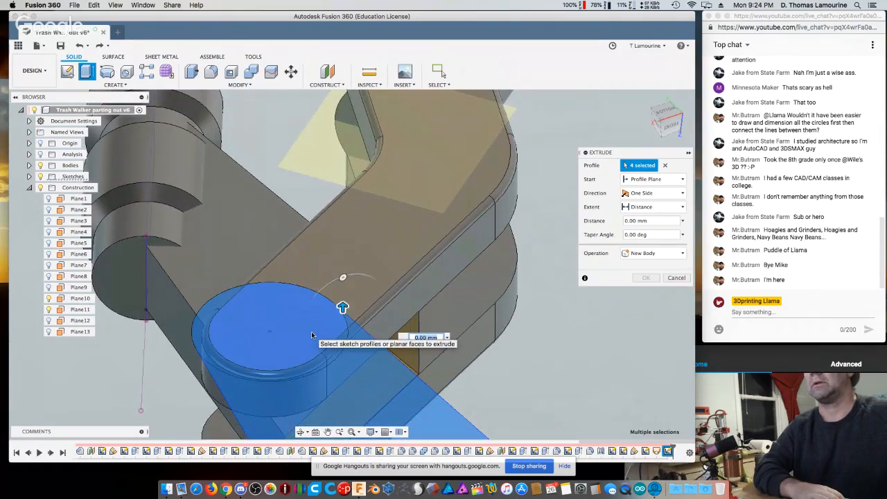
text(3)
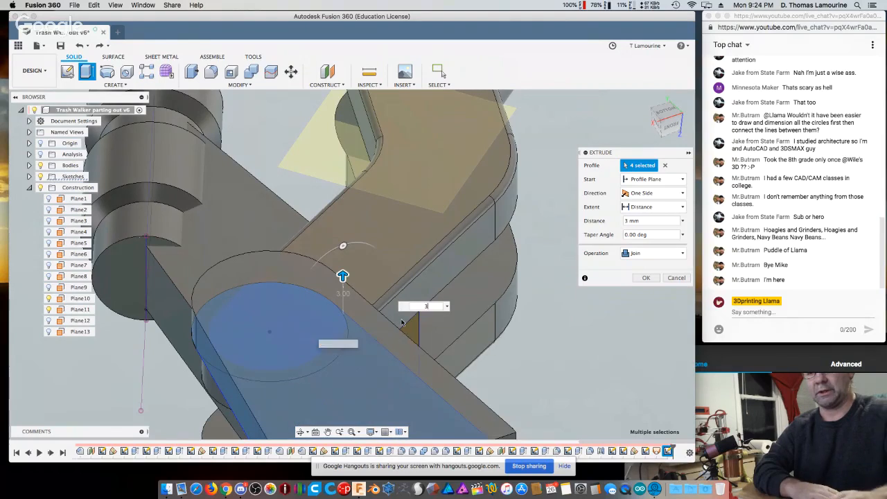
scroll(401, 322, down, 4)
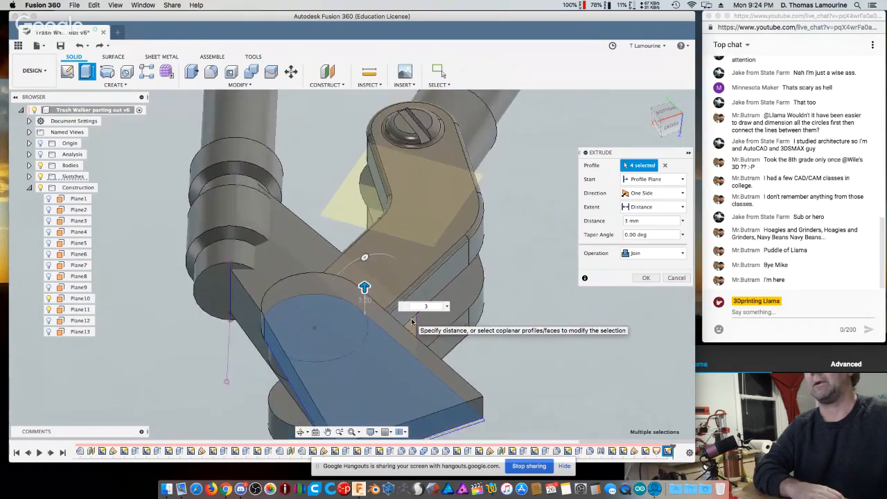
key(Return)
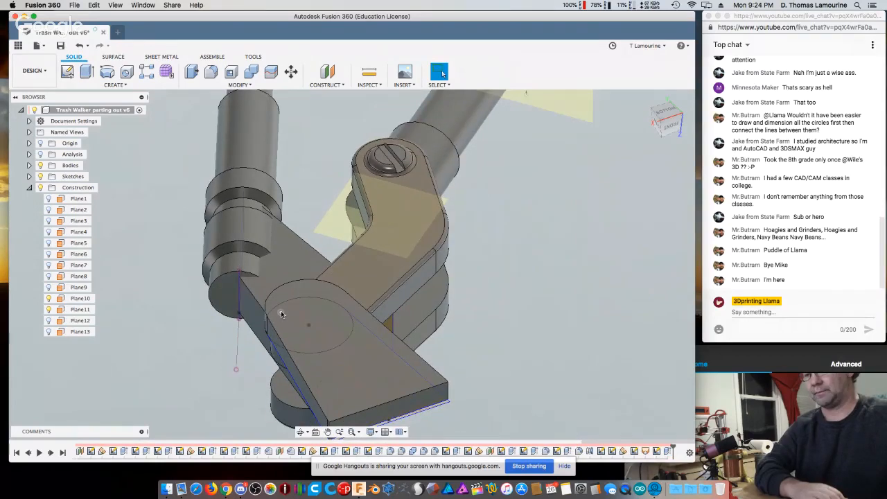
- Try filleting the outer face edges of the foot's rounded end and both tapered sides with a 1.374 mm radius
click(295, 365)
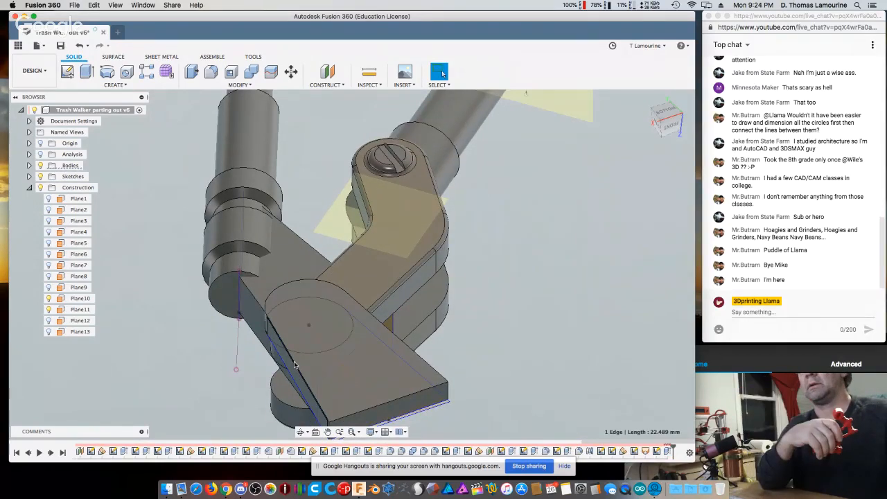
shift+click(264, 294)
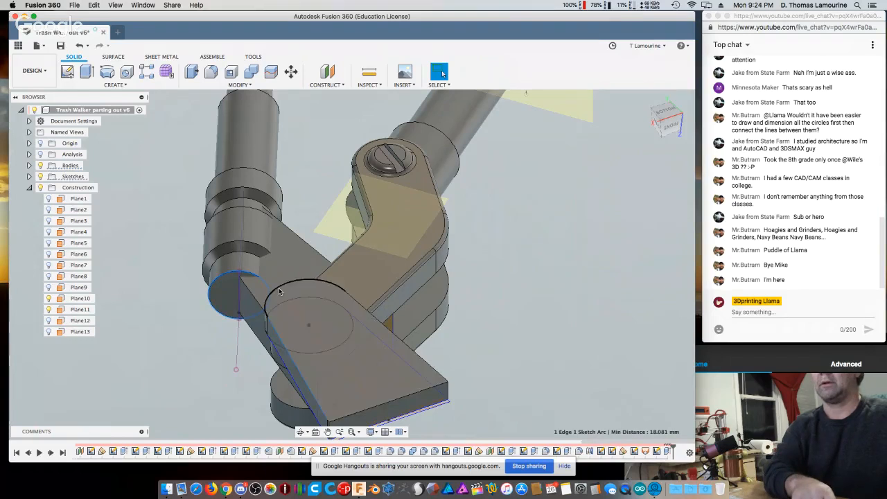
click(281, 290)
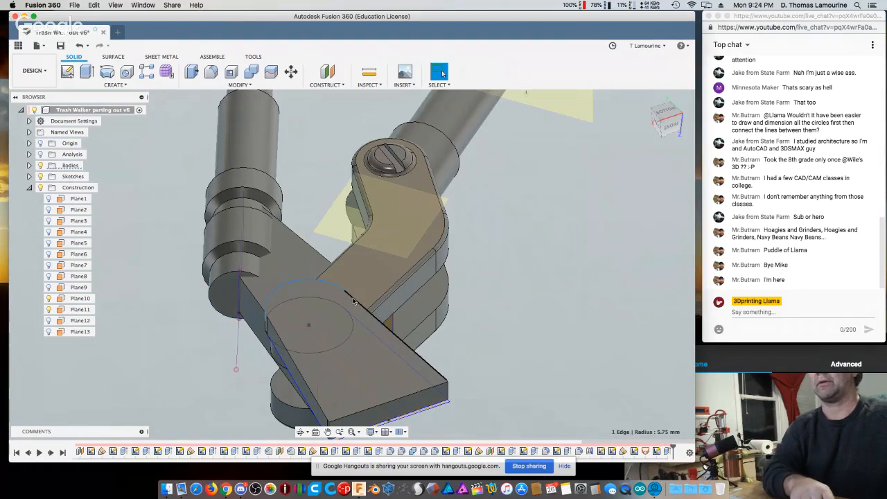
shift+click(283, 352)
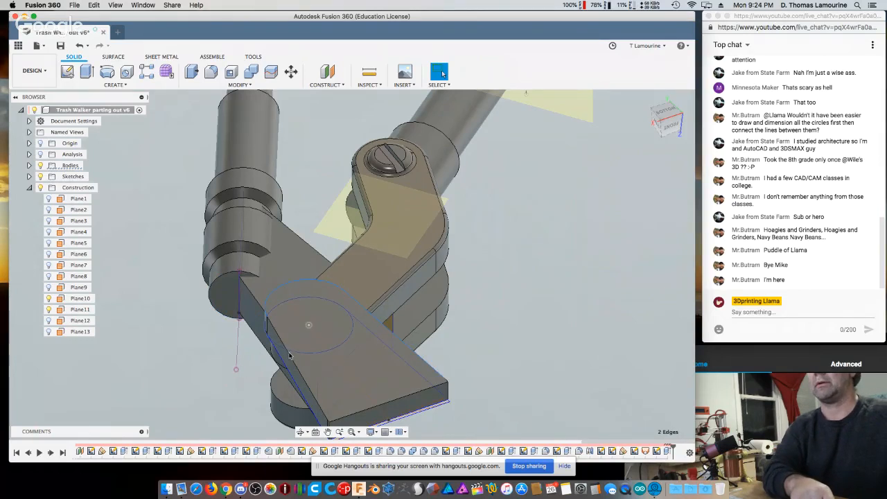
shift+click(294, 362)
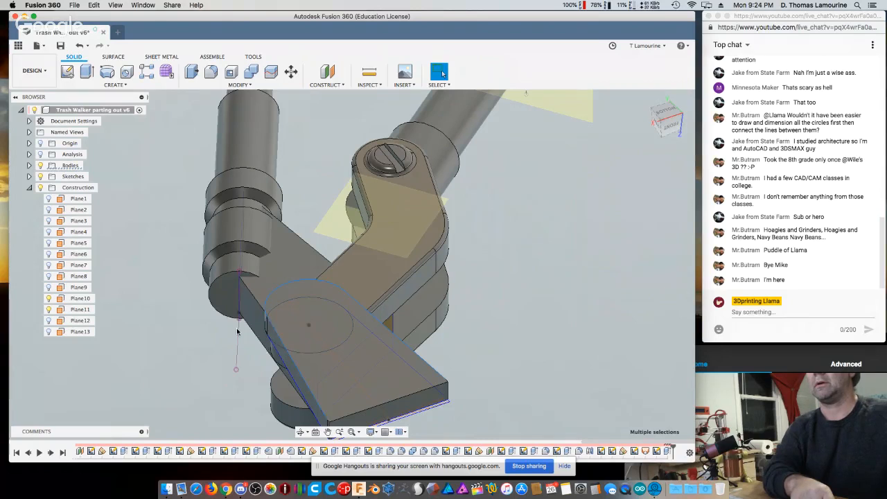
click(212, 74)
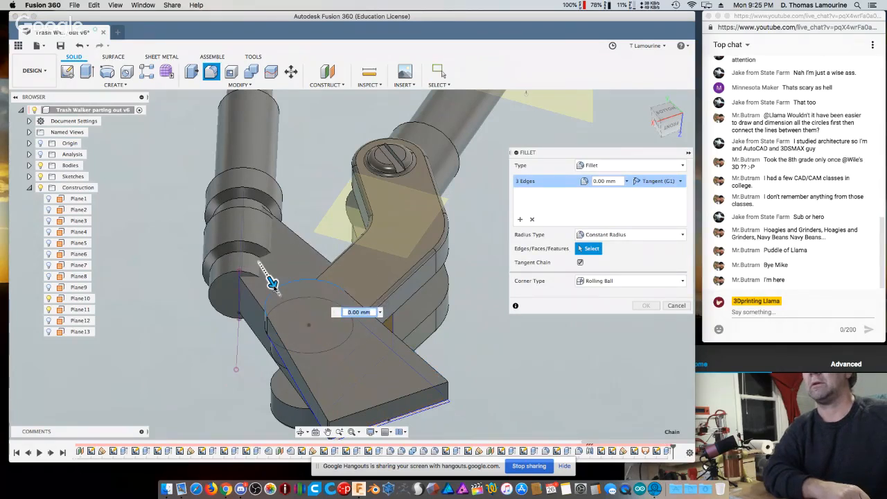
drag(271, 282, 274, 287)
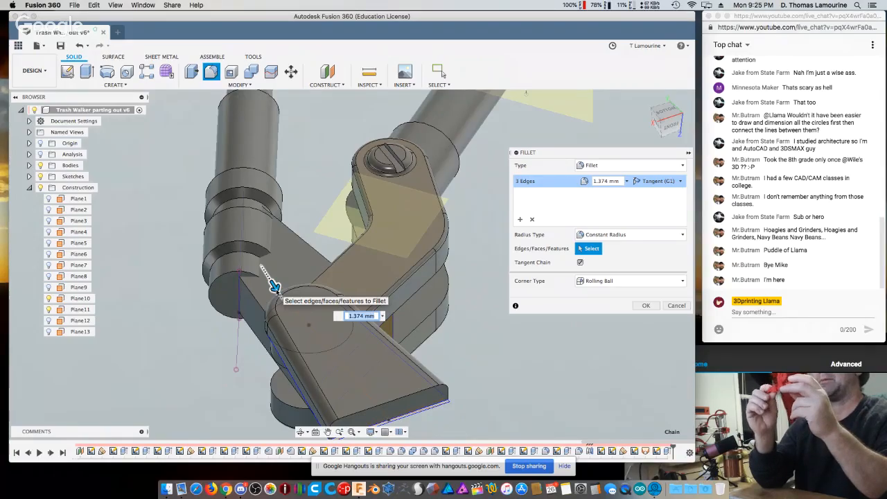
key(Return)
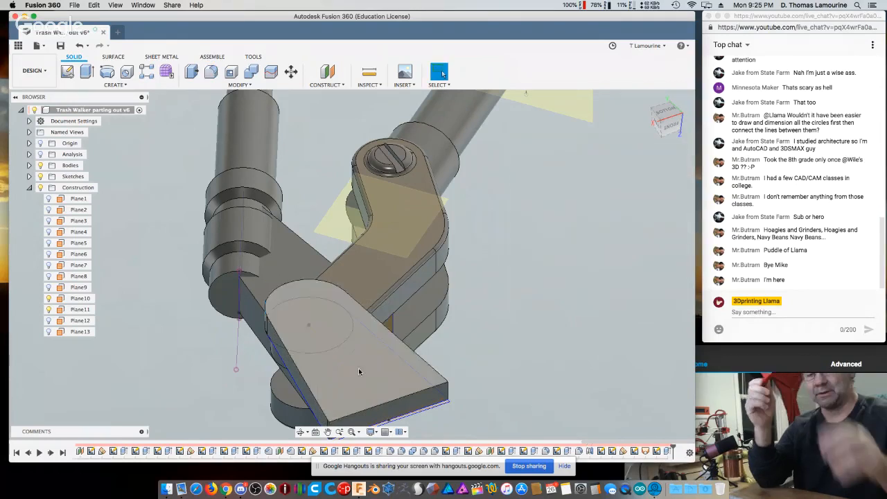
- Examine the tapered foot together with the complete leg from the underside and at an angle
shift+middle_drag(527, 386, 476, 376)
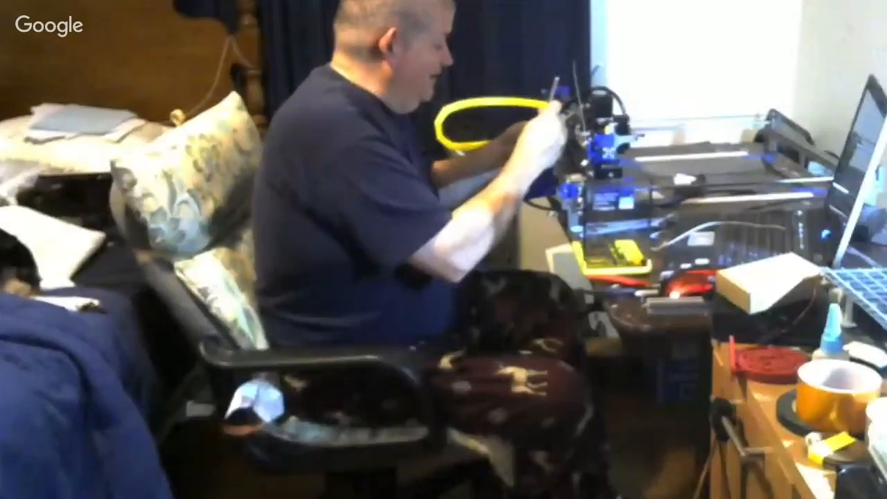
shift+middle_drag(356, 348, 314, 326)
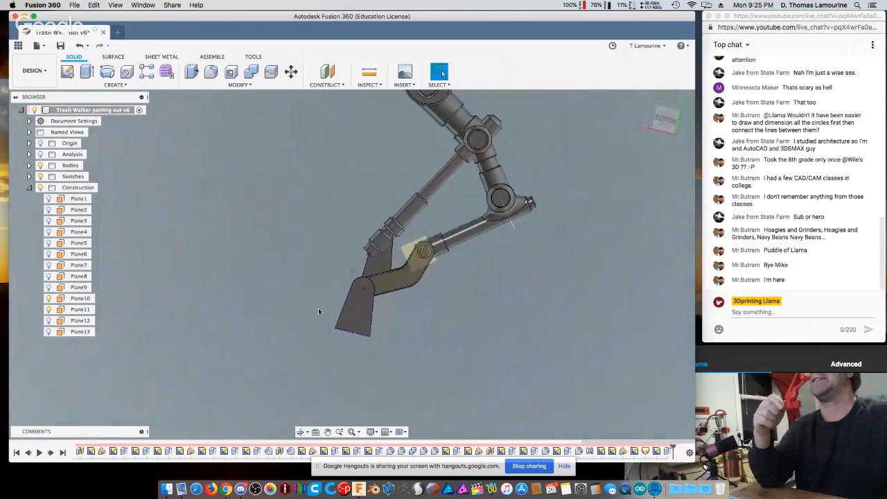
shift+middle_drag(318, 308, 307, 306)
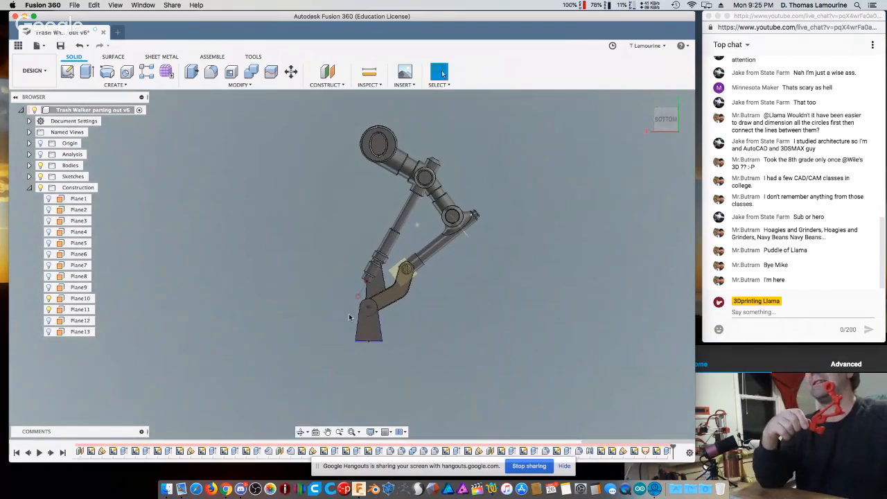
scroll(350, 317, up, 5)
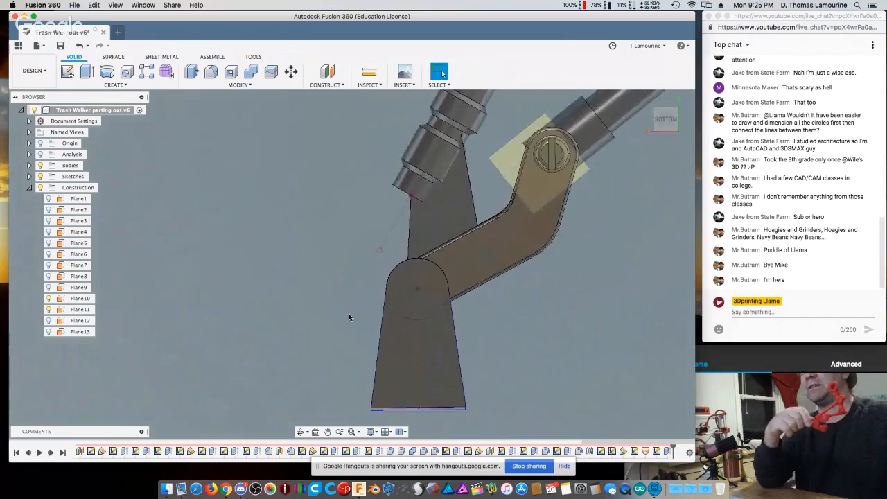
scroll(349, 316, up, 1)
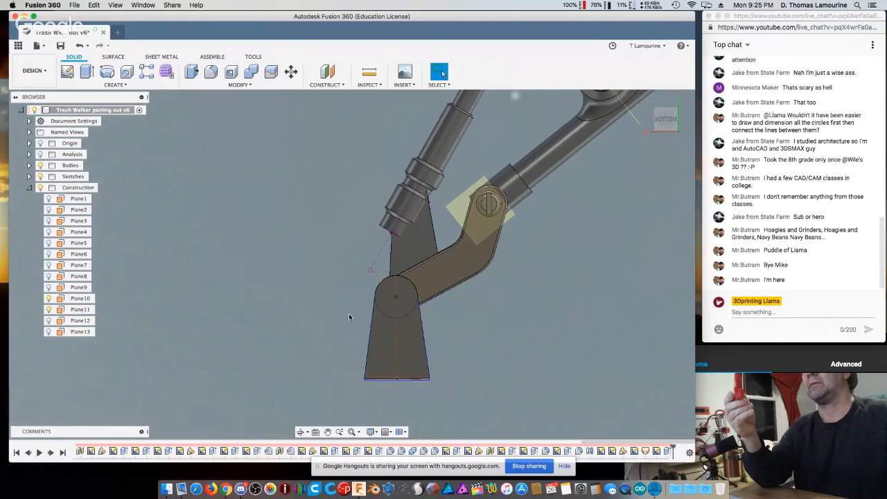
scroll(349, 315, down, 1)
mouse_move(349, 315)
shift+middle_down()
mouse_move(339, 336)
mouse_move(360, 311)
mouse_move(339, 301)
shift+middle_up()
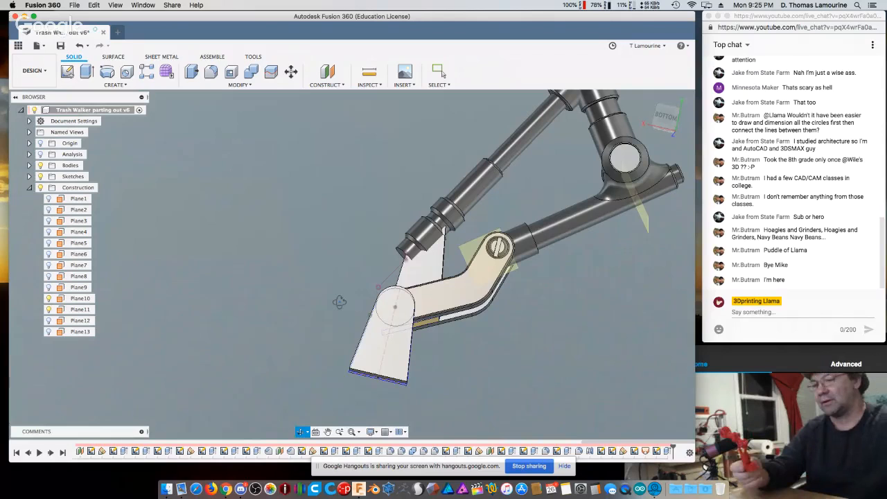
shift+middle_drag(339, 301, 350, 310)
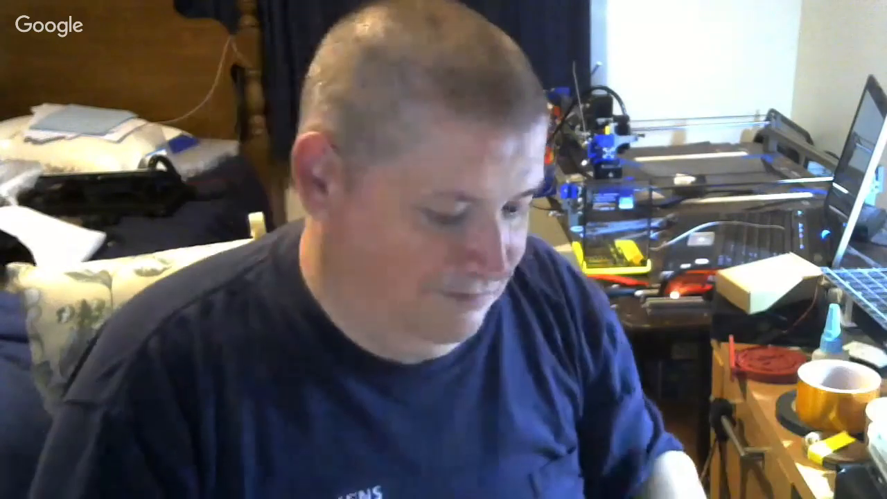
- Draw a slanted line in the foot's profile sketch, just inside one tapered side, from the base rectangle to the circle's edge
right_click(654, 451)
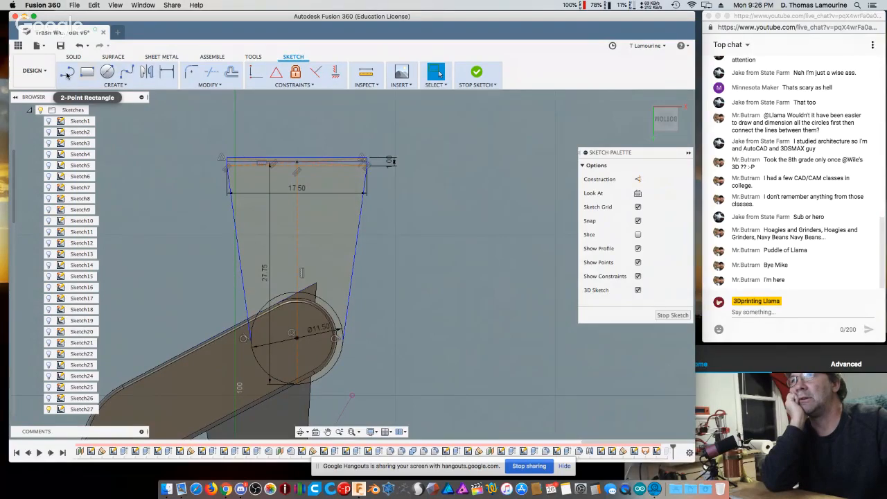
click(66, 72)
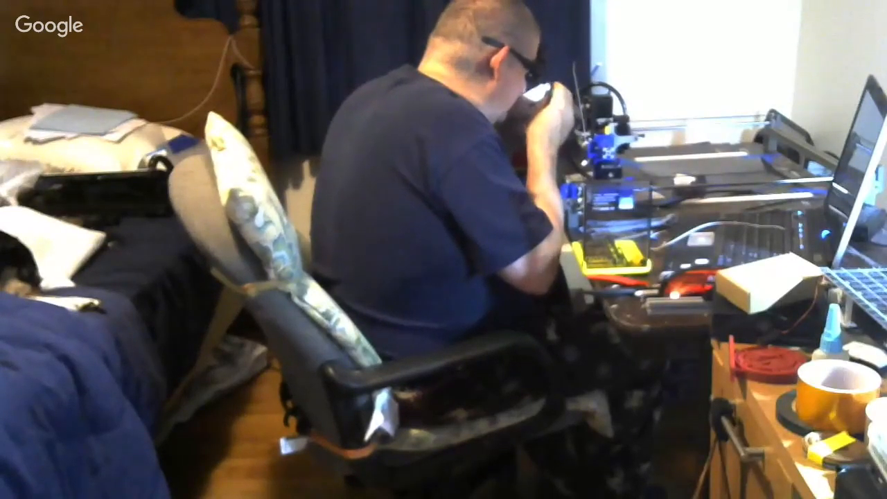
click(343, 339)
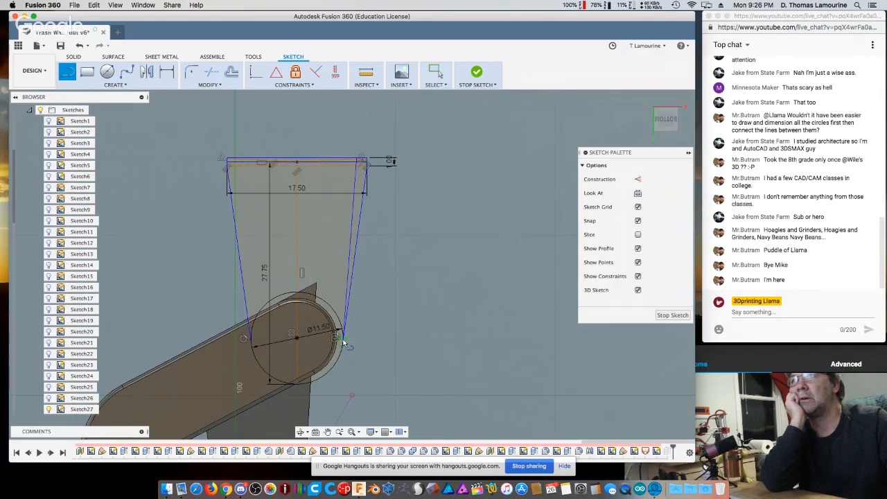
click(671, 315)
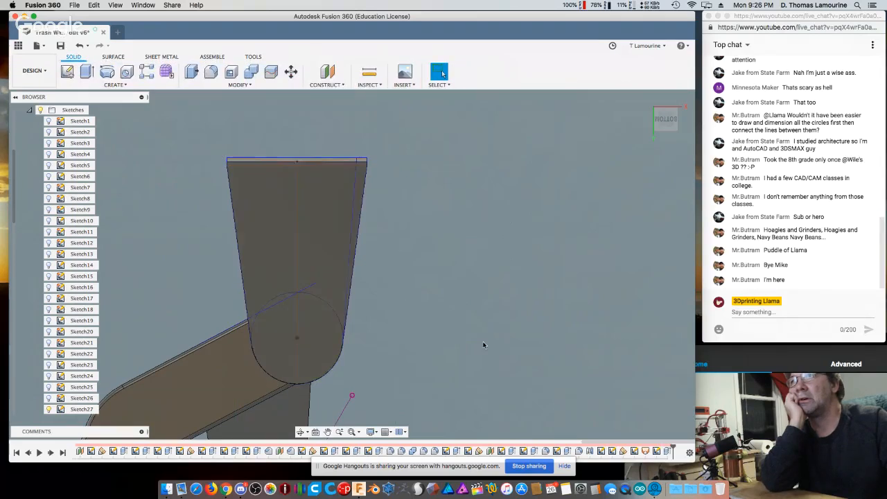
- Edit the foot's 3 mm joined extrusion to use five profiles, excluding the narrow sliver outside the new slanted line
right_click(666, 454)
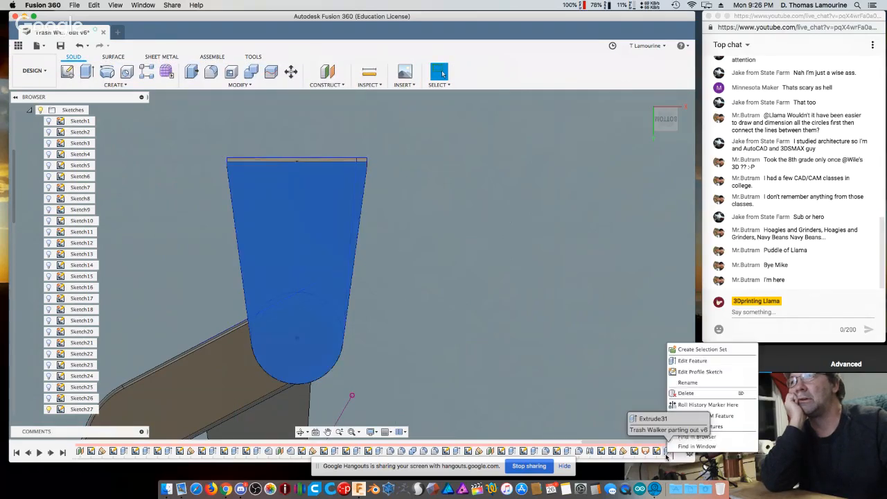
click(690, 360)
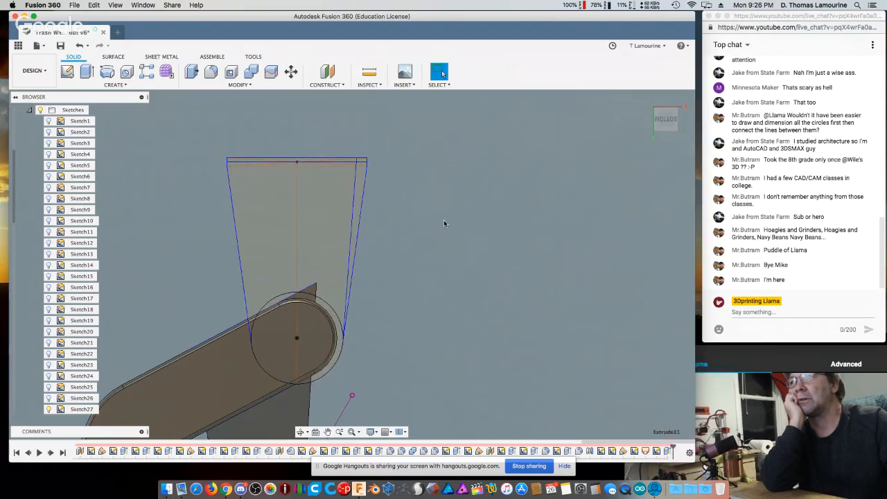
click(359, 177)
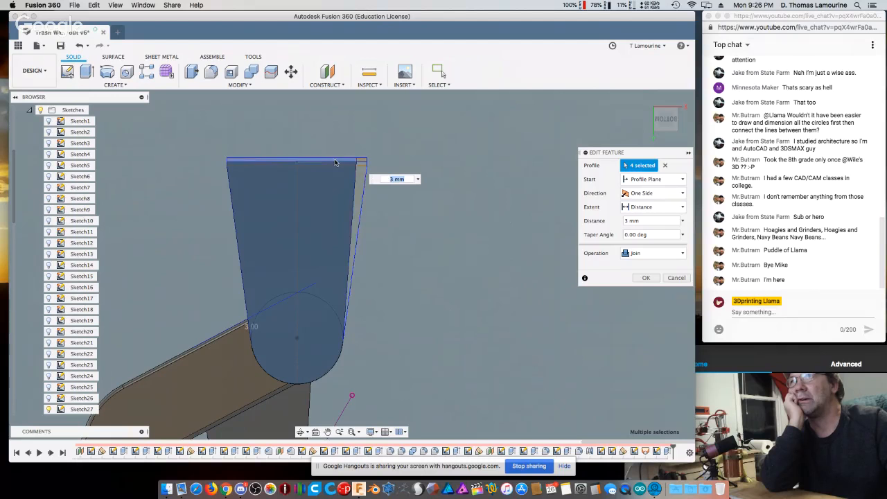
click(336, 161)
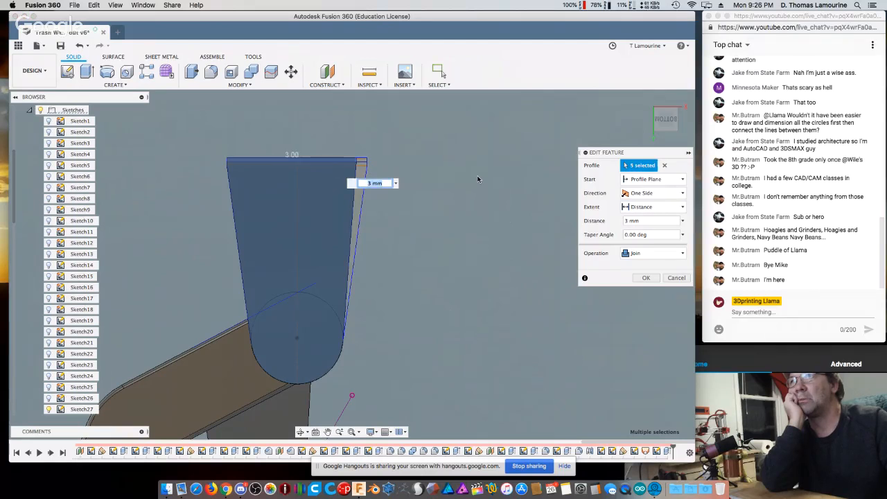
key(Return)
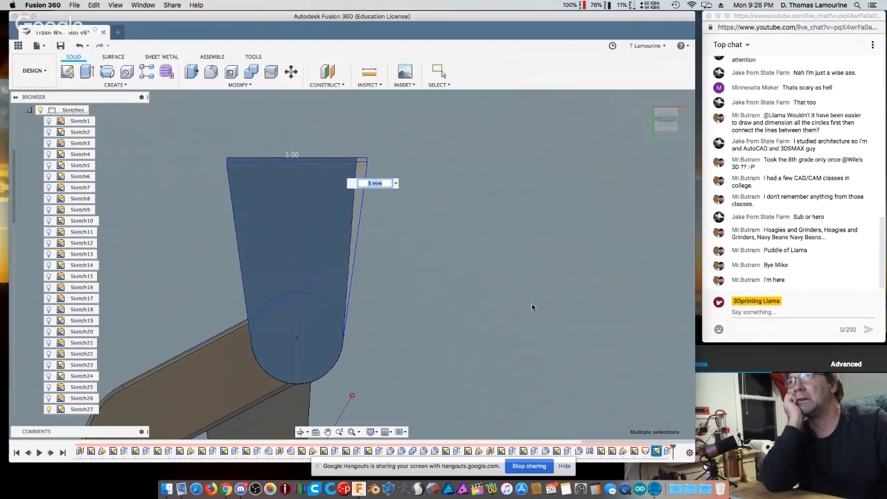
shift+middle_drag(532, 303, 662, 282)
scroll(383, 305, down, 5)
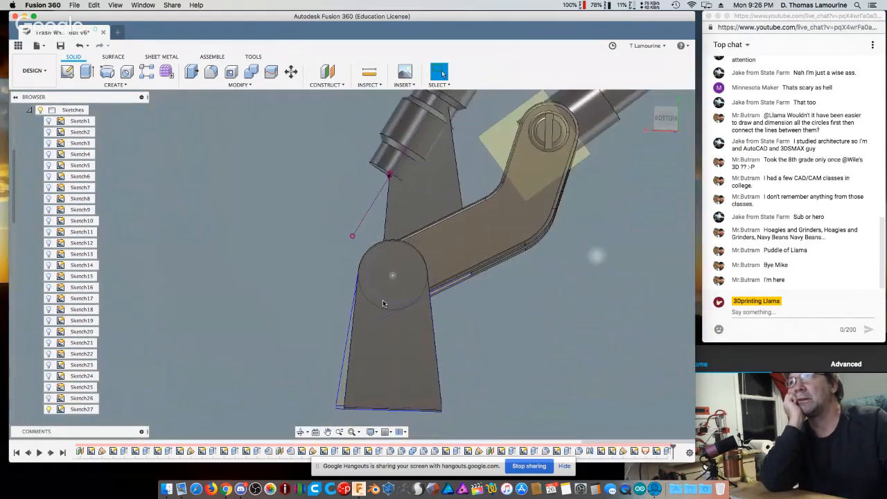
scroll(380, 320, down, 5)
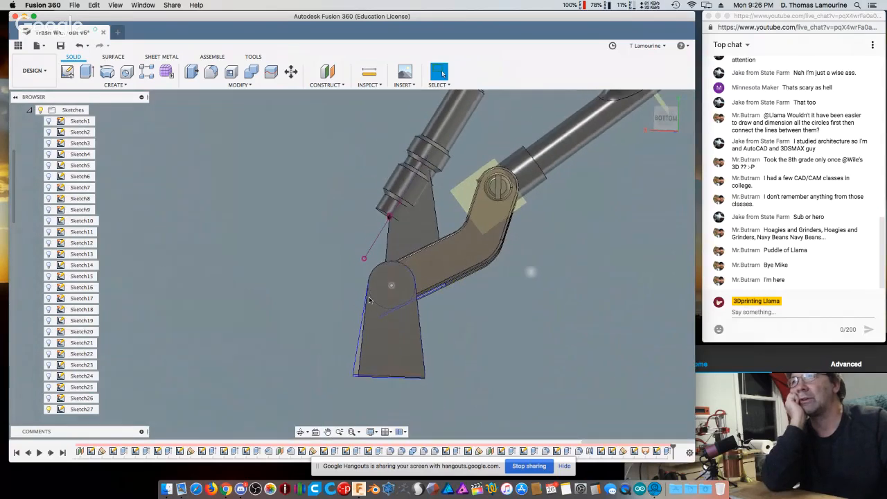
shift+middle_drag(325, 309, 322, 314)
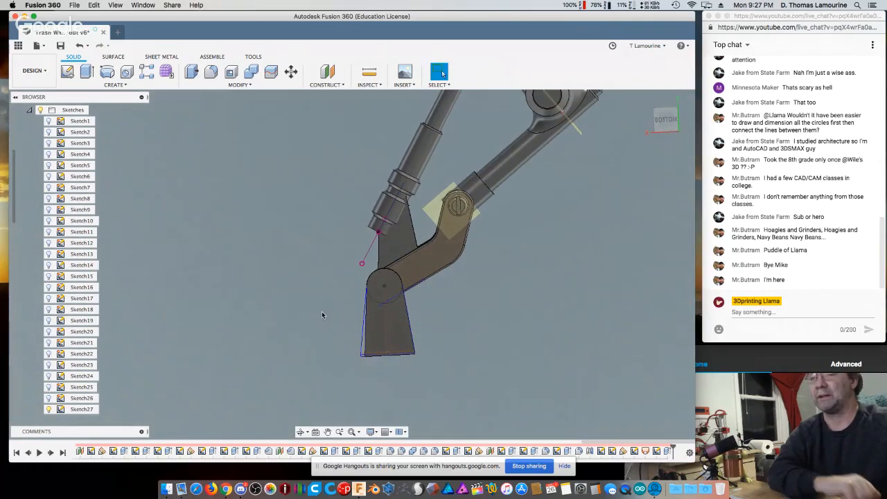
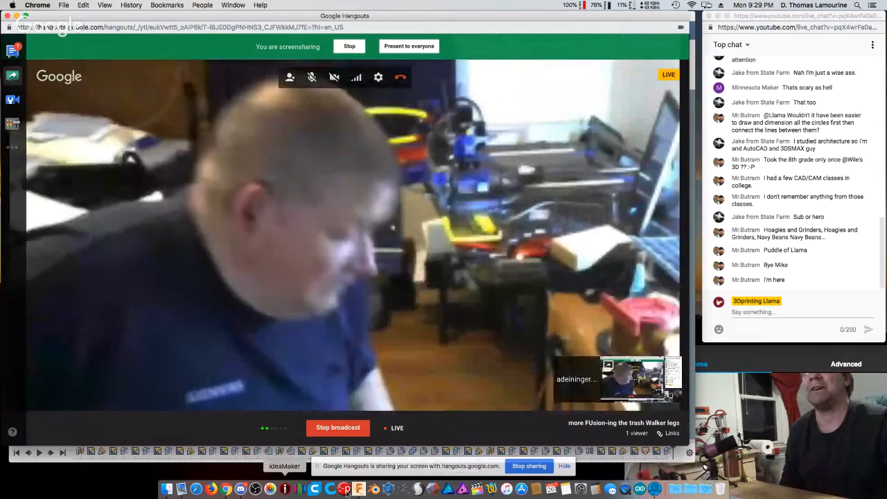
- Switch back to Fusion 360 and examine the foot's flat base and the upper leg joints from several angles
click(360, 490)
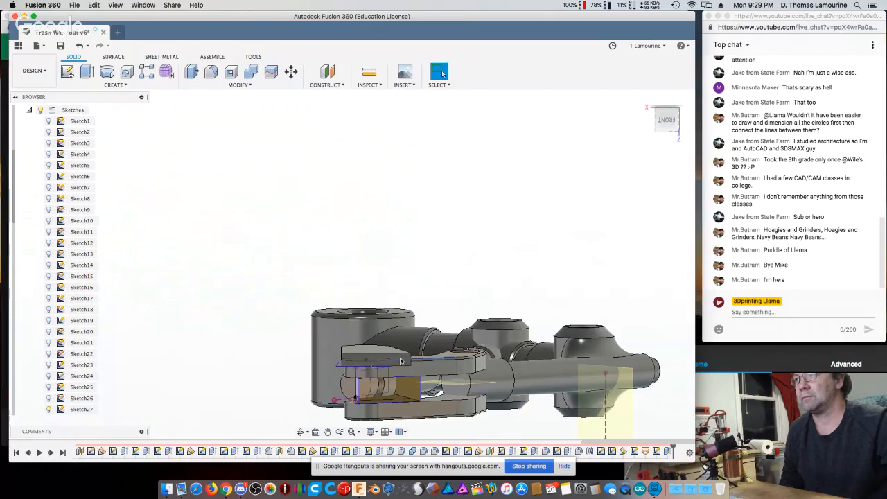
scroll(324, 357, up, 3)
shift+middle_drag(467, 232, 499, 230)
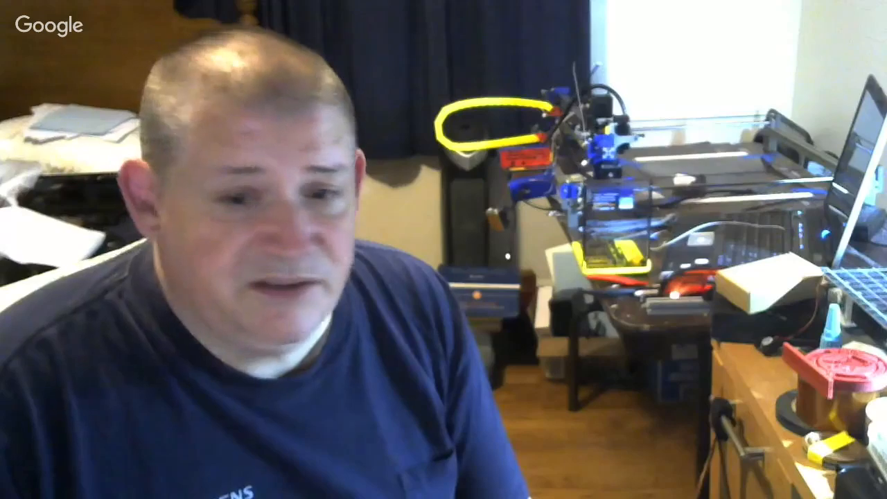
click(347, 285)
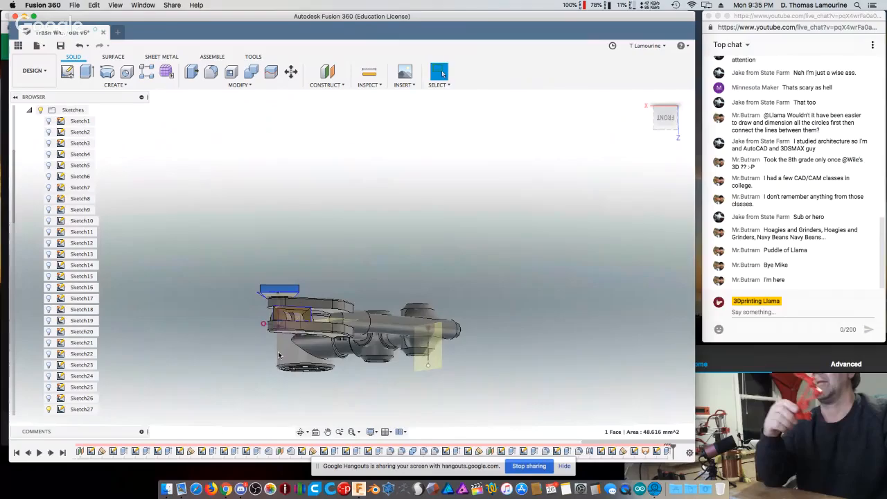
scroll(279, 355, up, 3)
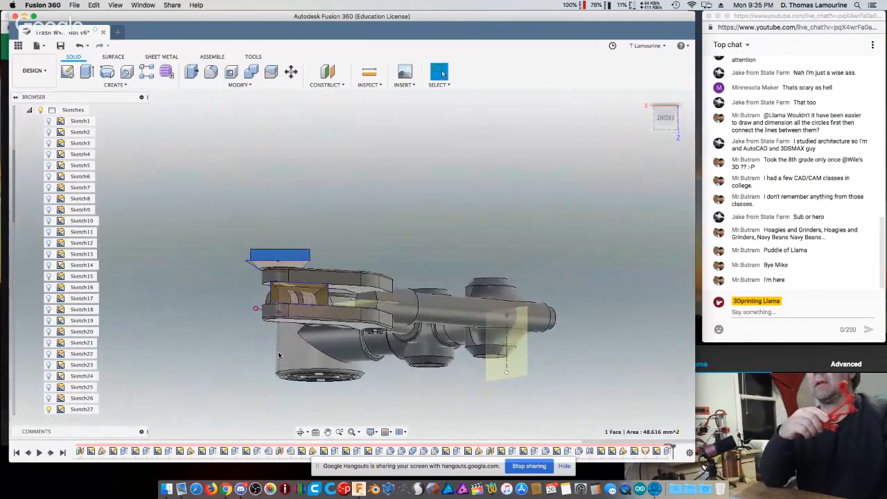
scroll(278, 356, up, 2)
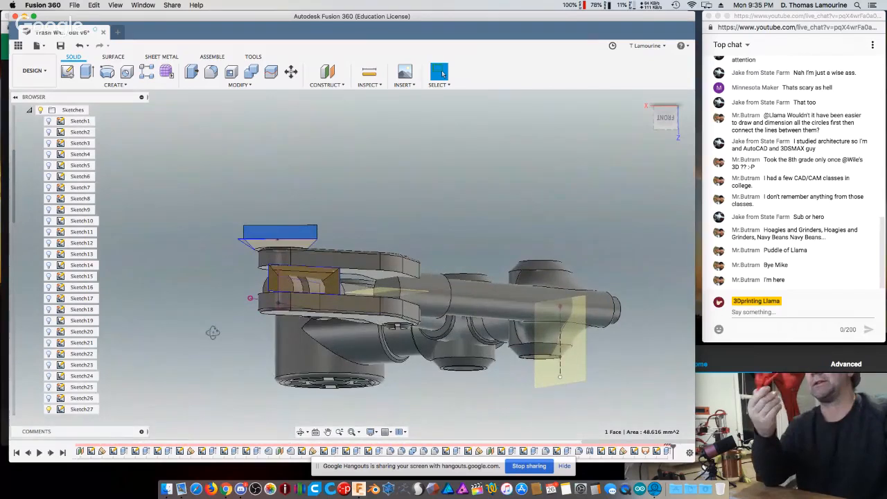
shift+middle_drag(212, 333, 401, 258)
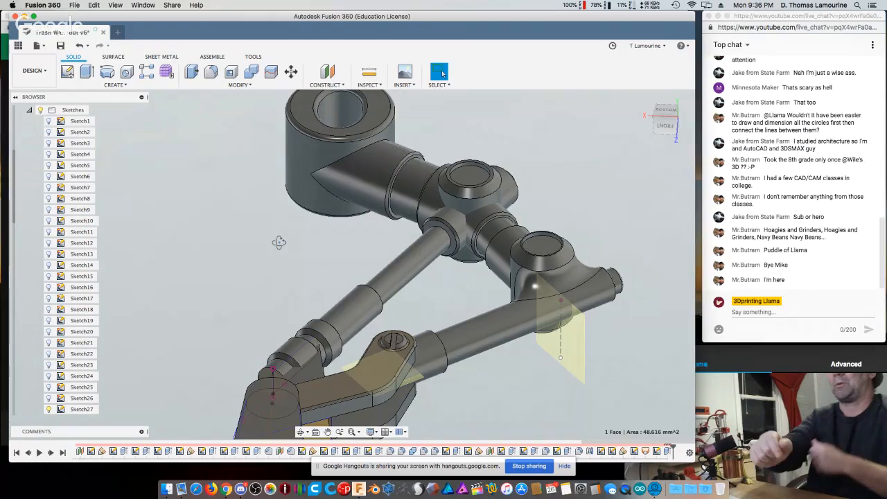
shift+middle_drag(279, 241, 283, 261)
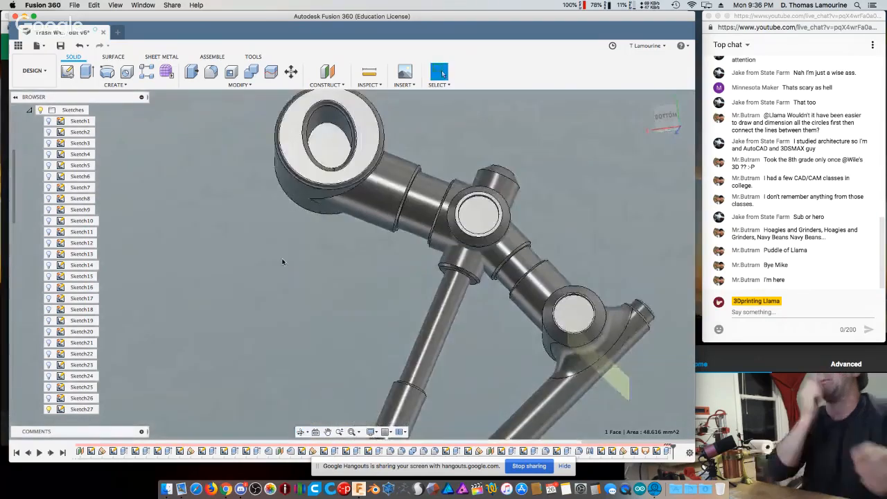
- Examine the complete leg from above and inspect the foot's flat base straight on from the front
scroll(229, 320, down, 3)
shift+middle_drag(242, 289, 389, 399)
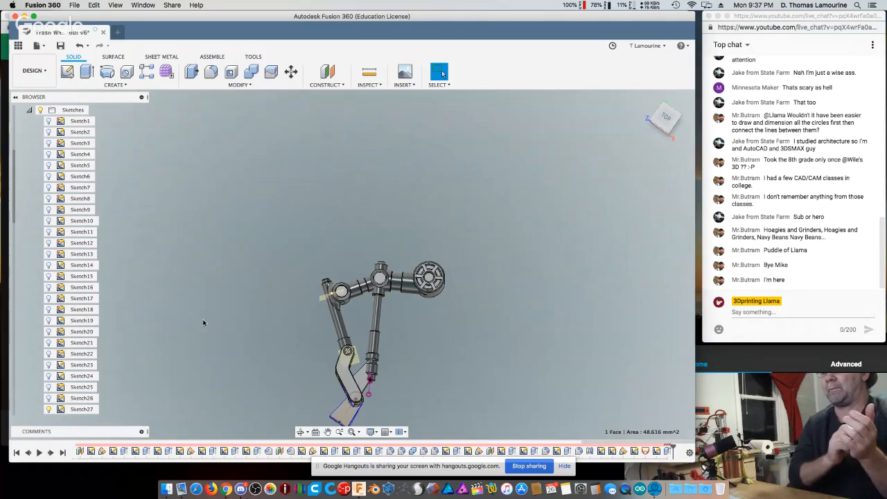
shift+middle_drag(231, 327, 178, 265)
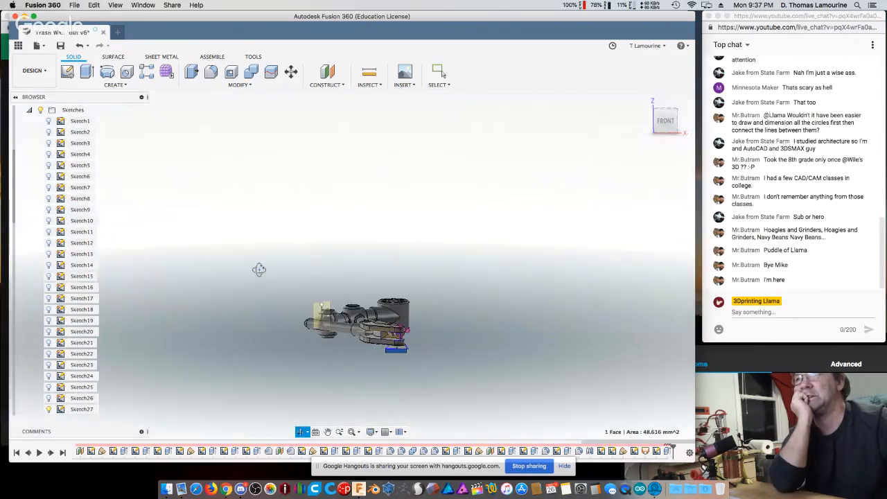
key(Escape)
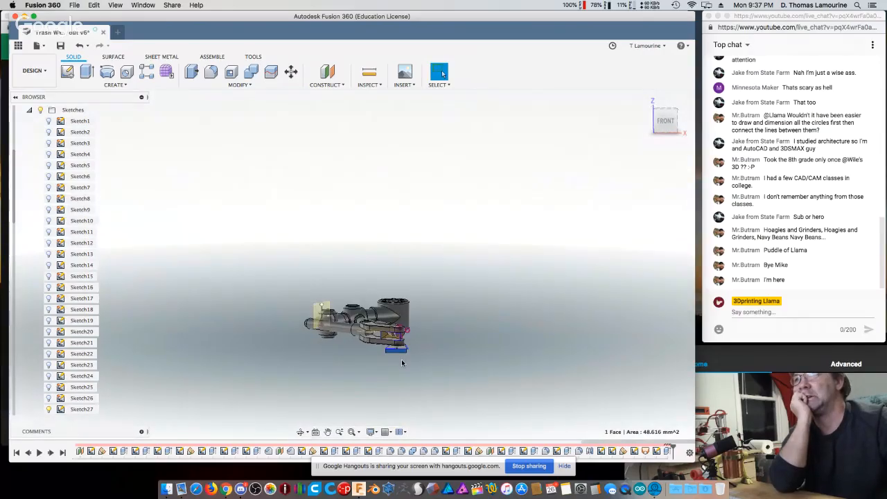
scroll(402, 362, up, 5)
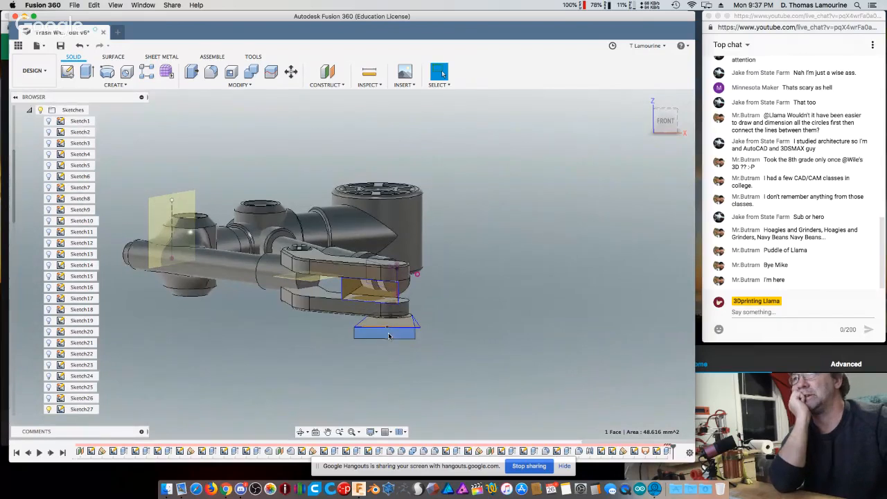
scroll(389, 336, up, 4)
mouse_move(389, 337)
shift+middle_down()
mouse_move(388, 316)
mouse_move(389, 328)
shift+middle_up()
key(Escape)
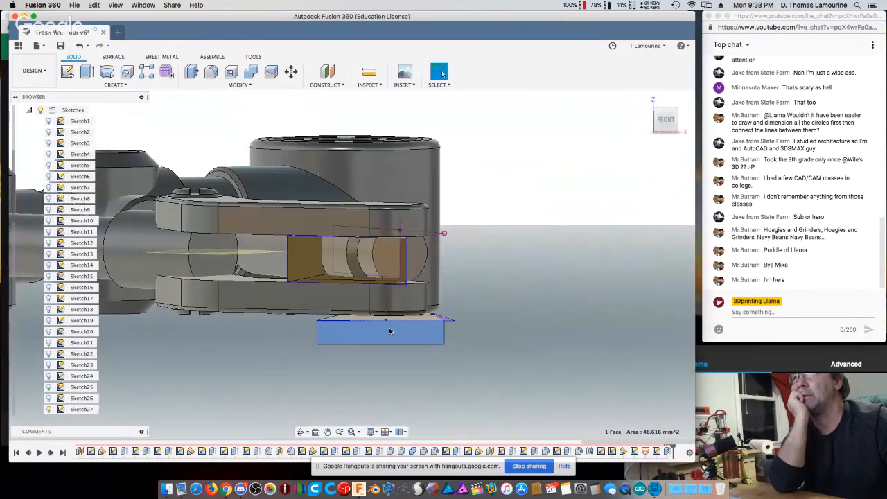
shift+middle_drag(382, 328, 373, 313)
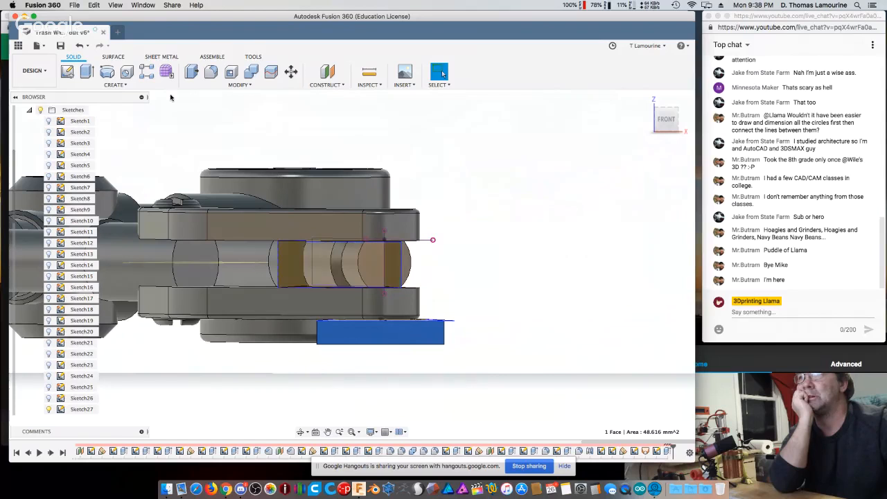
- On a new sketch on the foot's flat end face, draw a horizontal construction line about 13.3 mm long at 0 degrees from midway between the leg plates
click(67, 74)
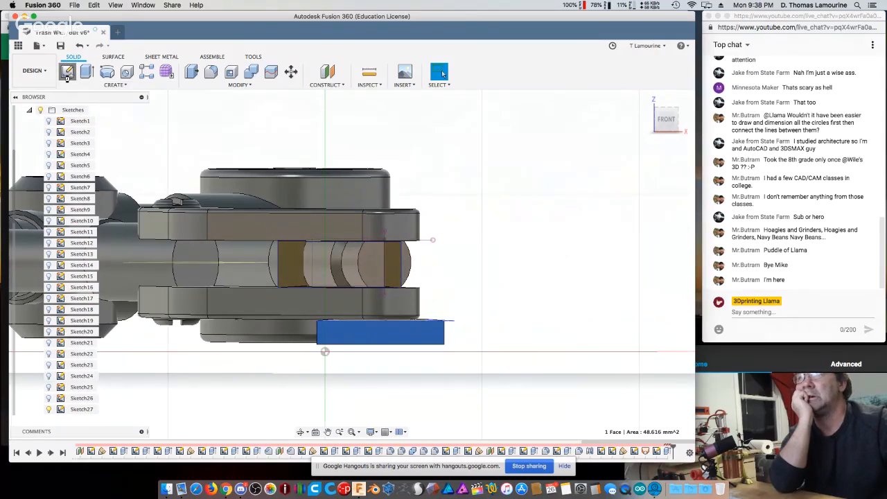
click(254, 171)
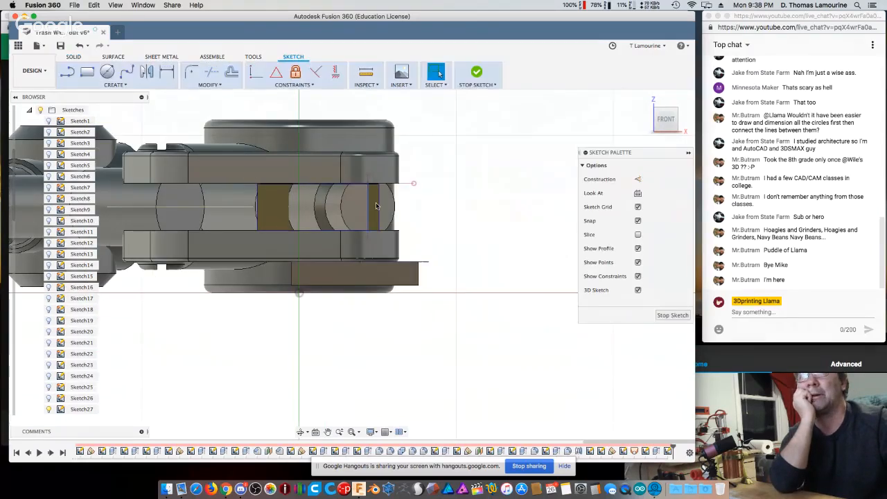
click(68, 74)
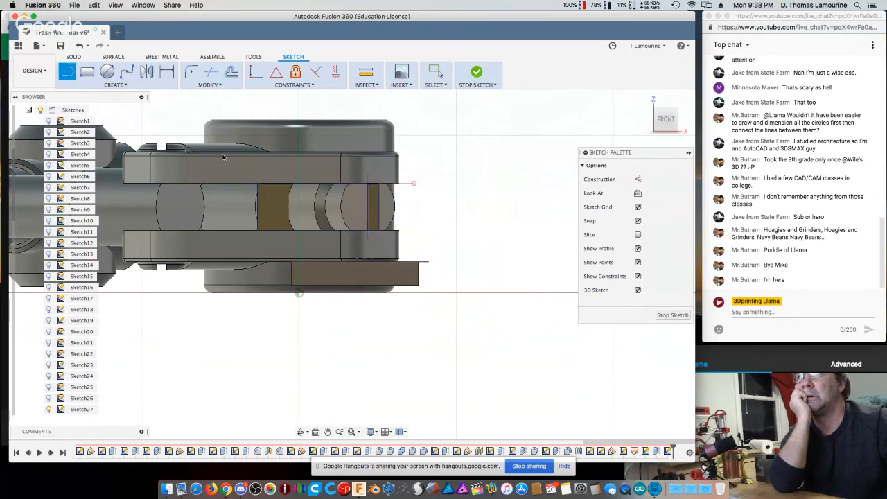
click(378, 208)
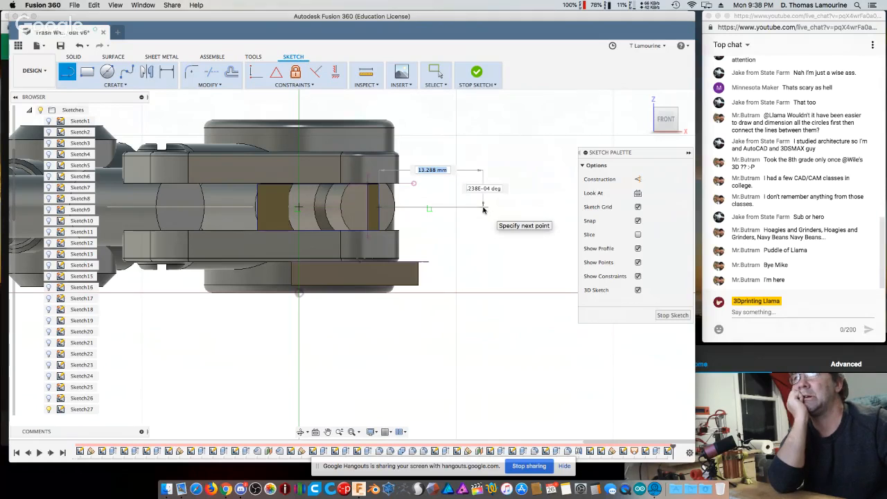
key(Tab)
text(0)
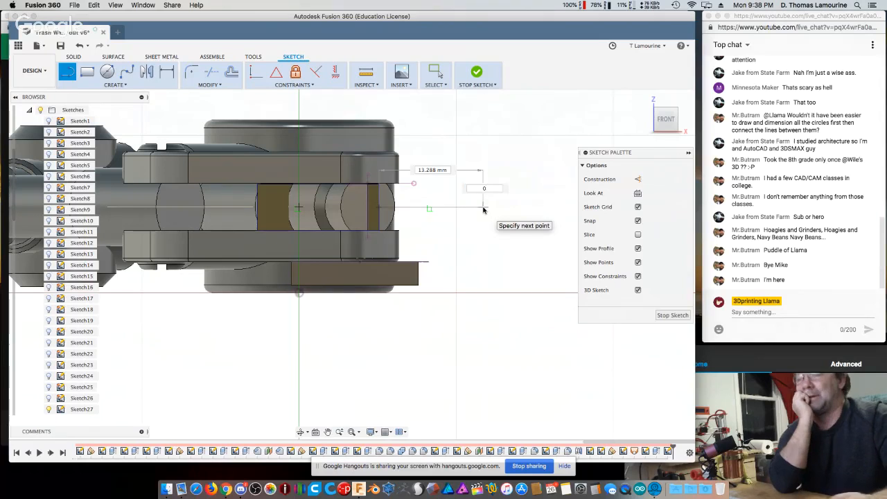
key(Return)
click(477, 211)
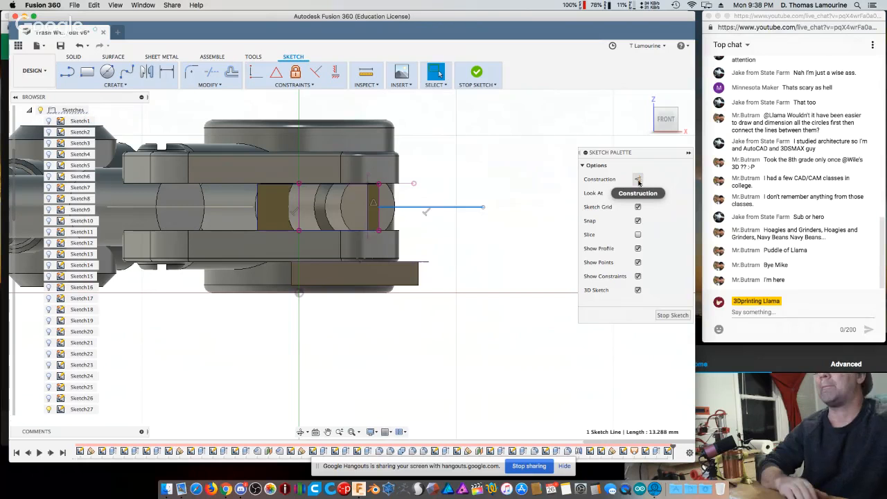
key(x)
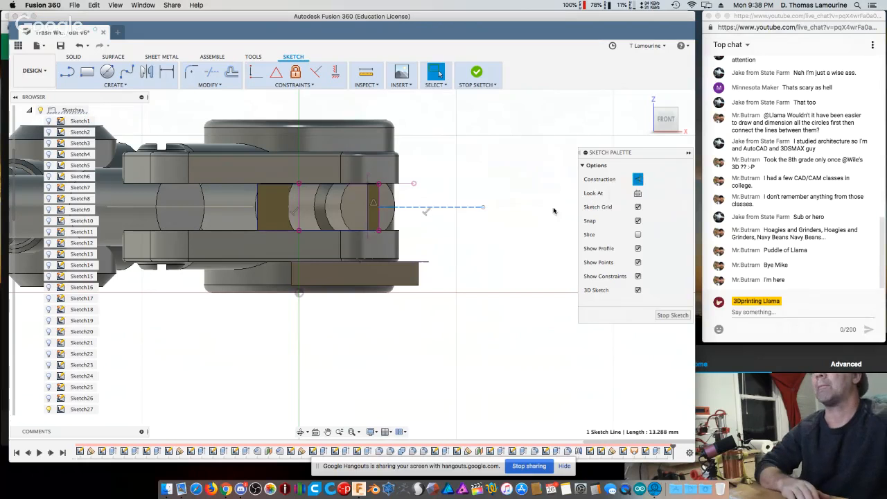
- Try to mirror the four outline edges of the foot's end face about the construction line
click(382, 286)
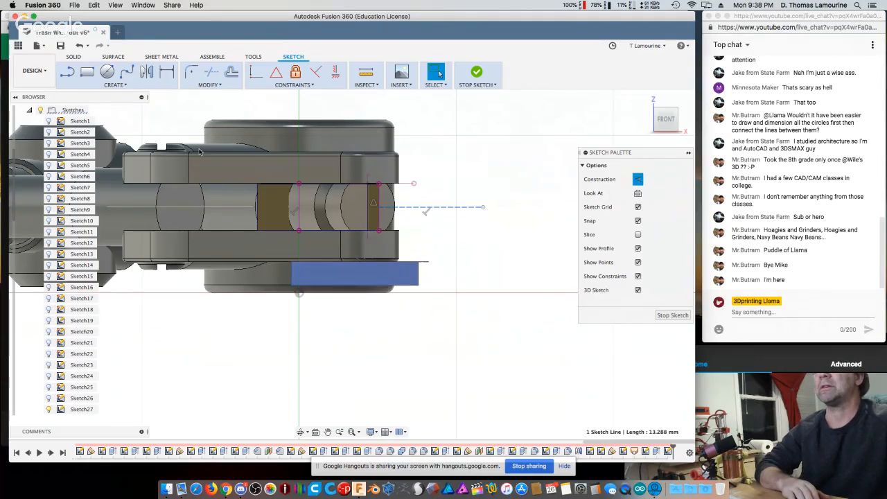
click(104, 86)
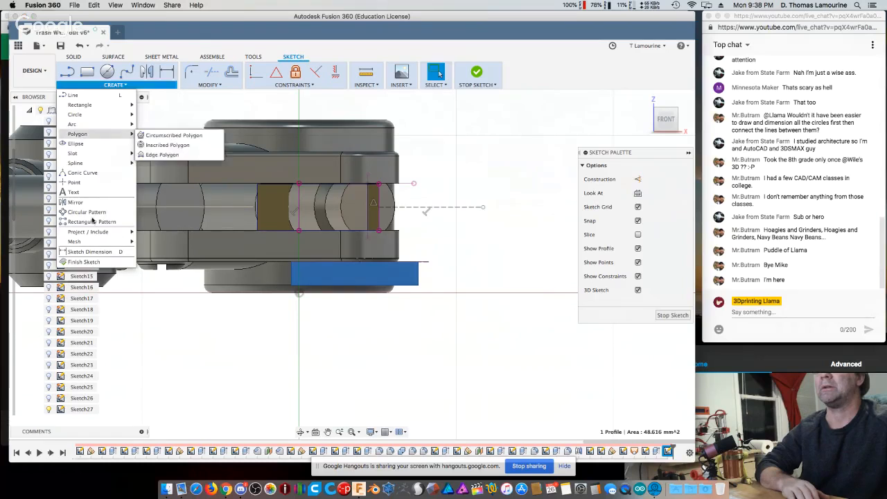
click(87, 205)
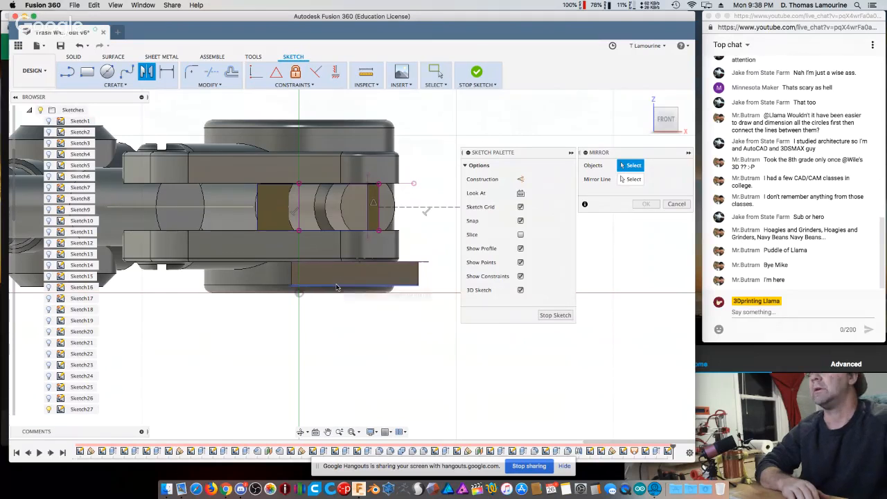
click(291, 282)
click(291, 273)
click(315, 263)
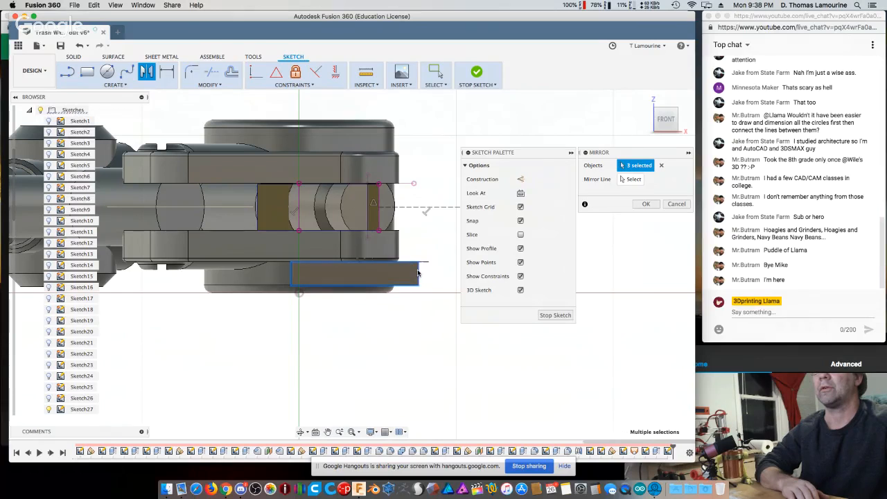
click(631, 180)
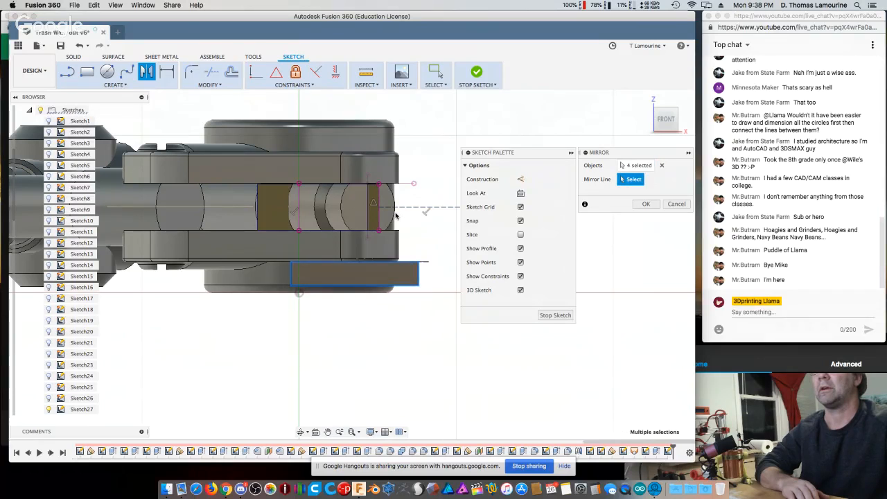
click(407, 208)
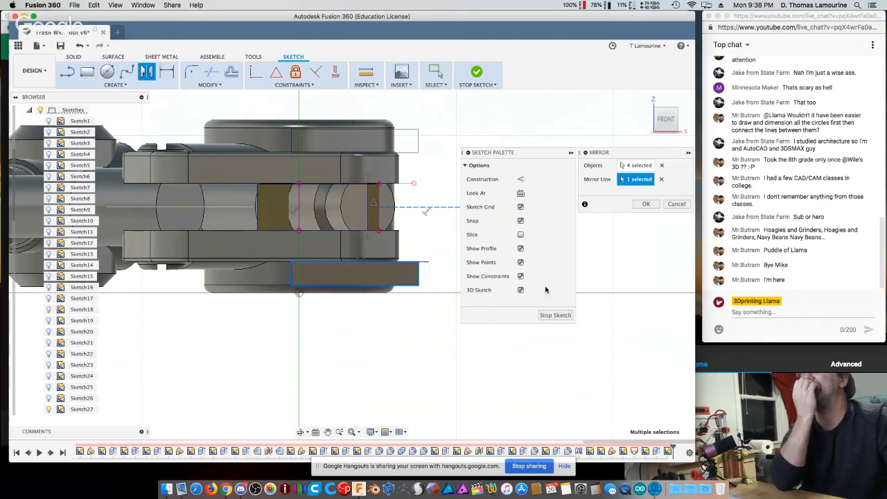
click(644, 204)
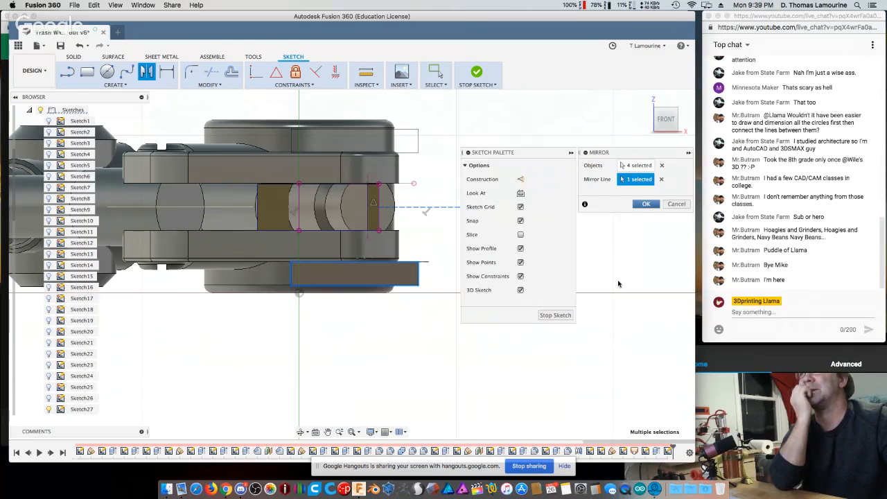
shift+middle_drag(518, 279, 543, 276)
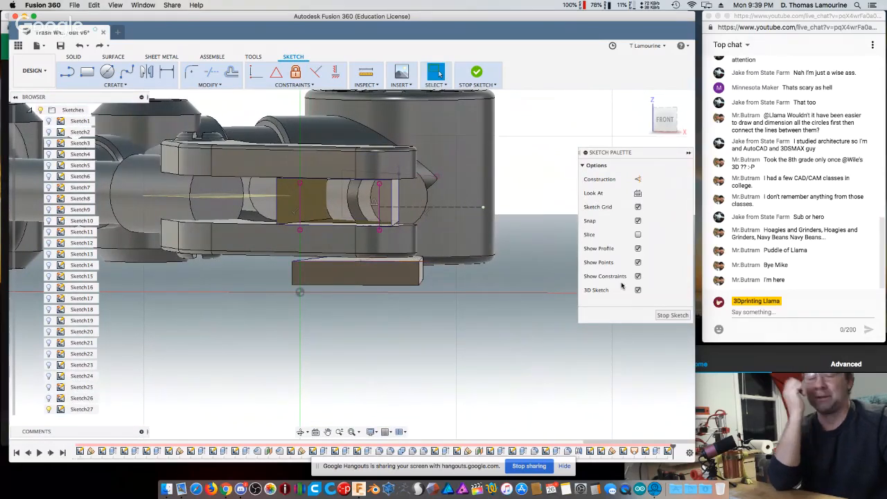
- Finish the sketch and mirror the foot's extrusion feature about the construction plane midway between the two leg plates
click(661, 316)
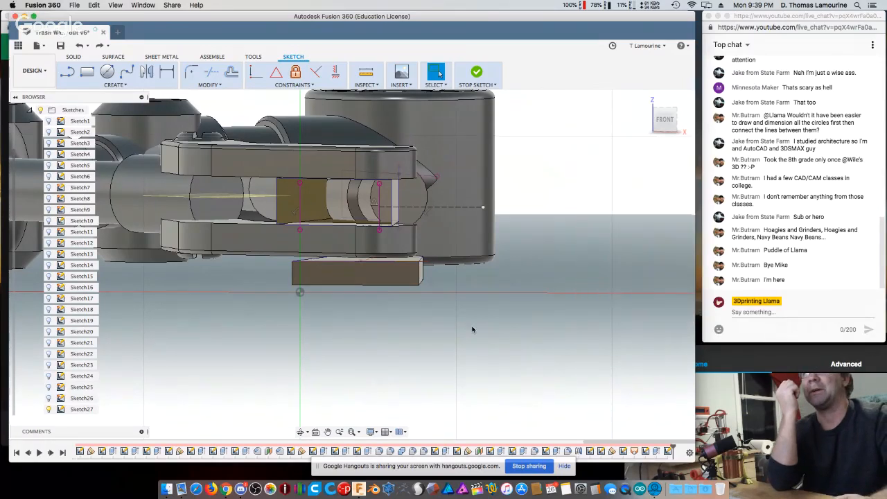
mouse_move(427, 340)
shift+middle_down()
mouse_move(395, 339)
mouse_move(404, 338)
shift+middle_up()
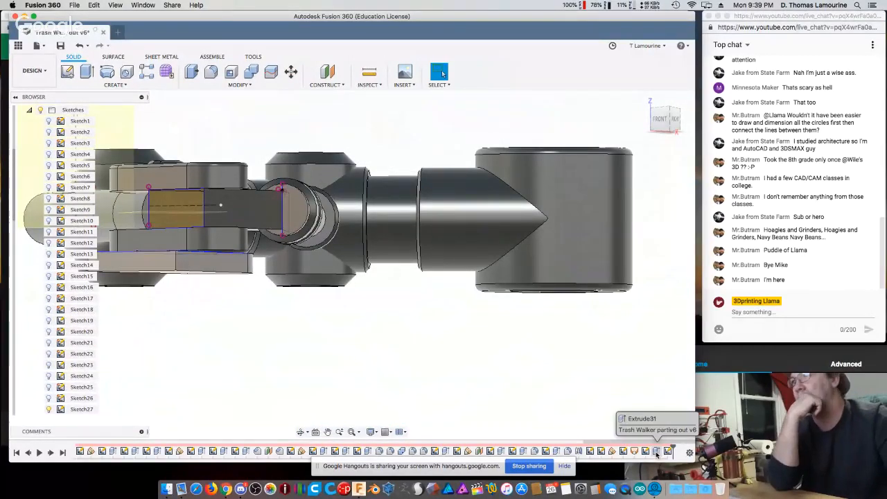
click(114, 85)
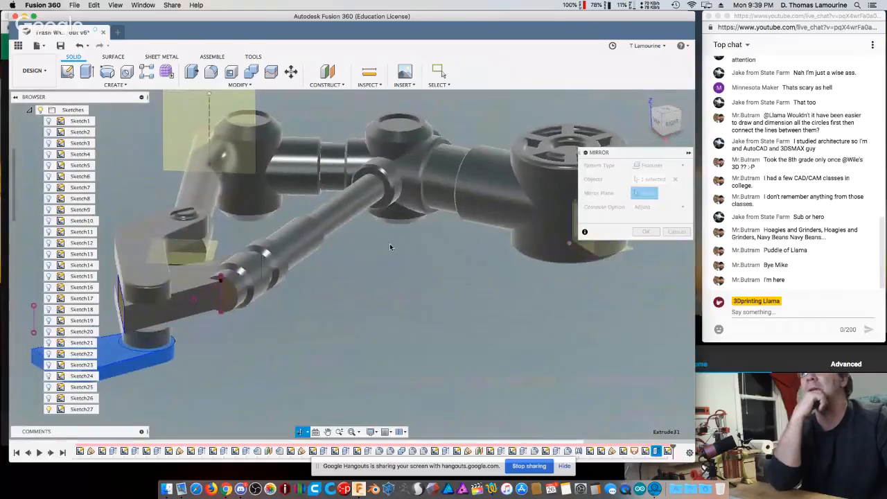
shift+middle_drag(390, 244, 424, 233)
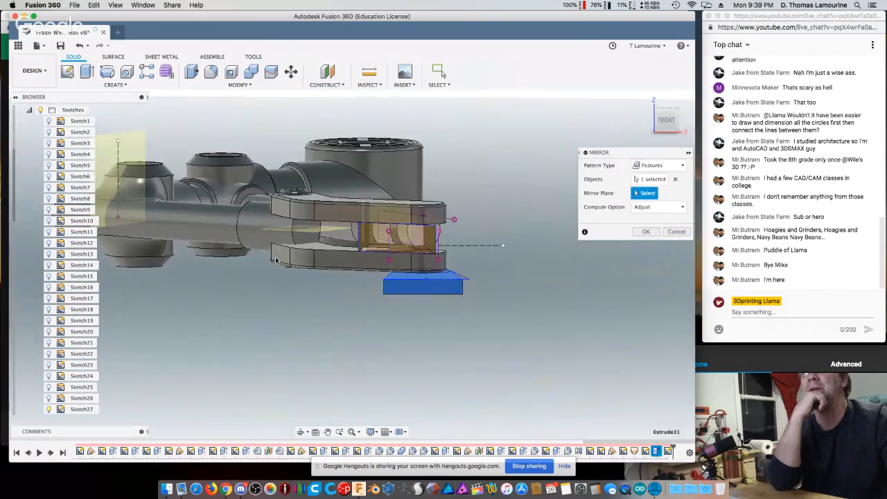
click(319, 235)
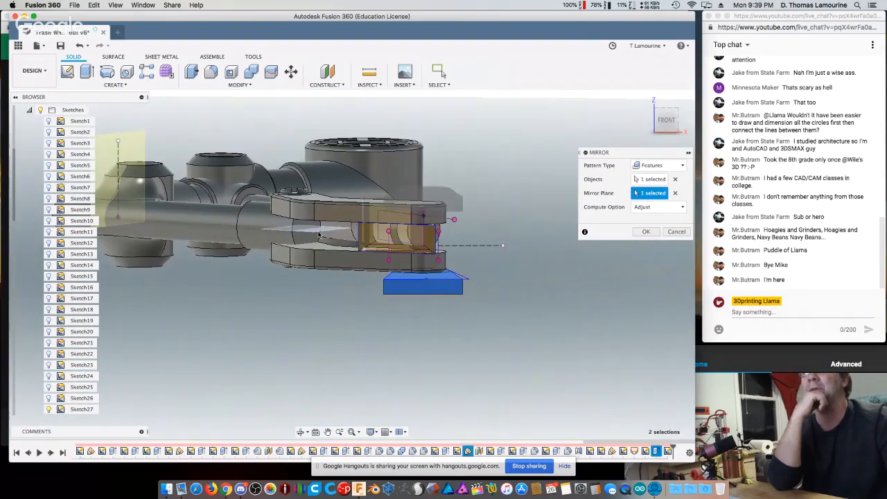
click(646, 232)
mouse_move(572, 251)
shift+middle_down()
mouse_move(443, 248)
mouse_move(565, 243)
mouse_move(573, 235)
shift+middle_up()
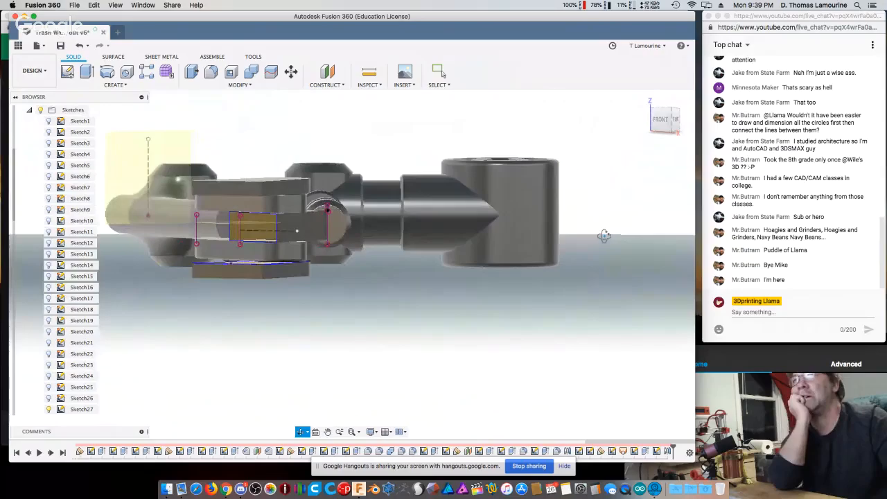
shift+middle_drag(604, 236, 576, 261)
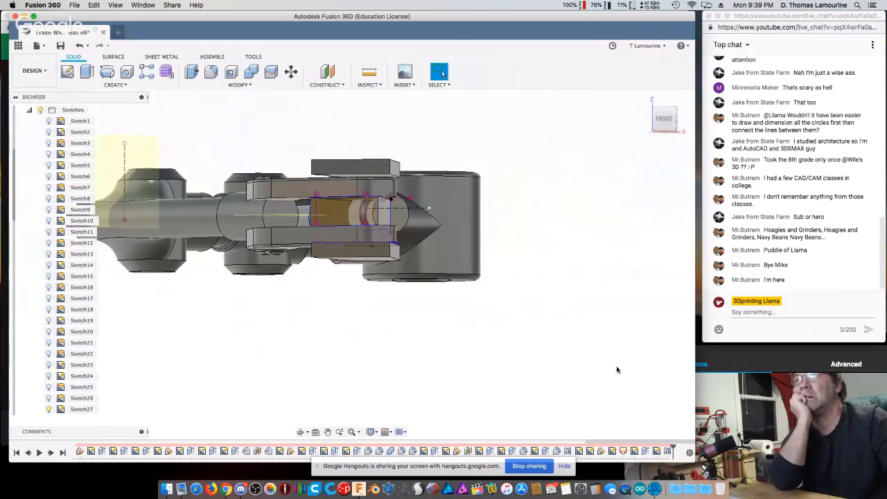
- Hide the sketches still displayed over the leg, including Sketch27, Sketch42 and Sketch43
right_click(656, 453)
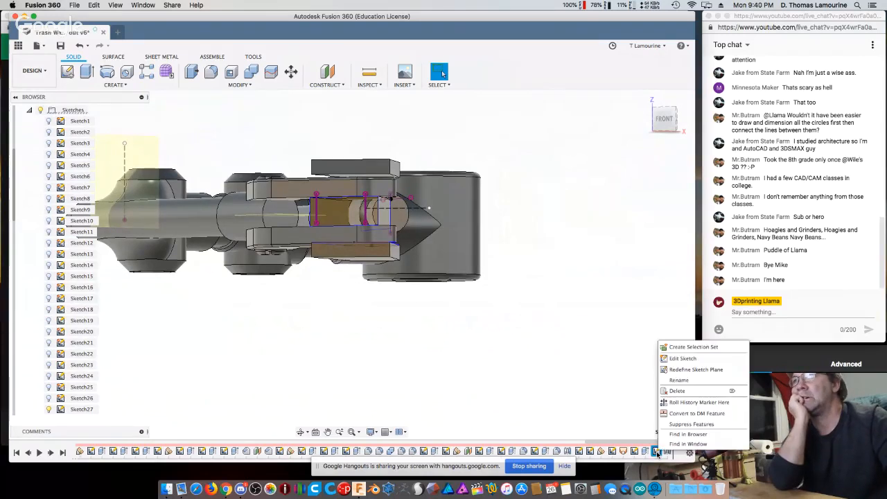
key(Escape)
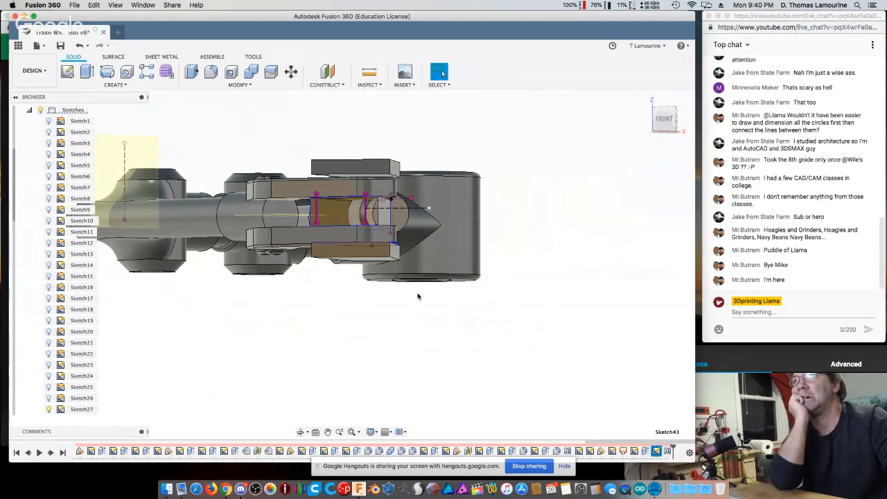
scroll(75, 330, down, 1)
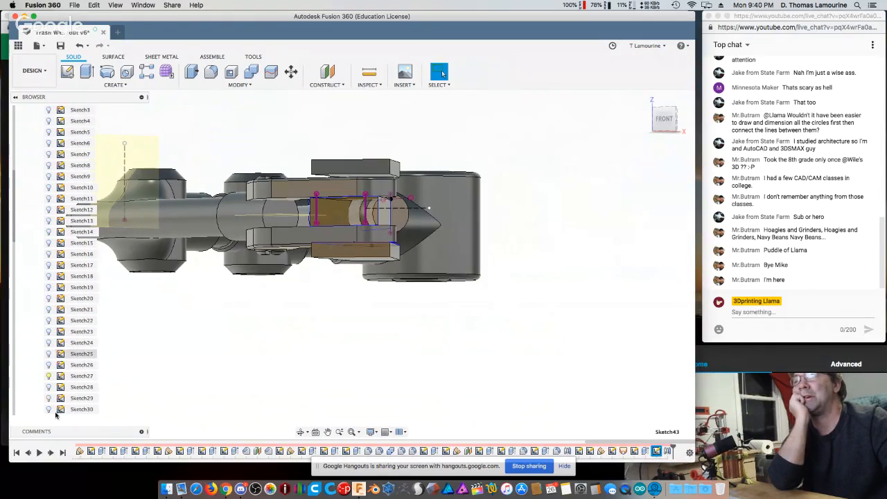
scroll(48, 332, down, 3)
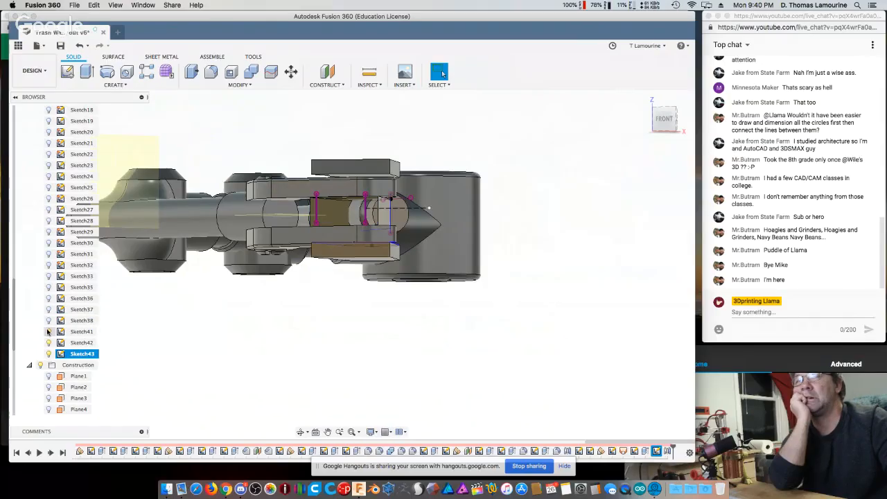
click(48, 341)
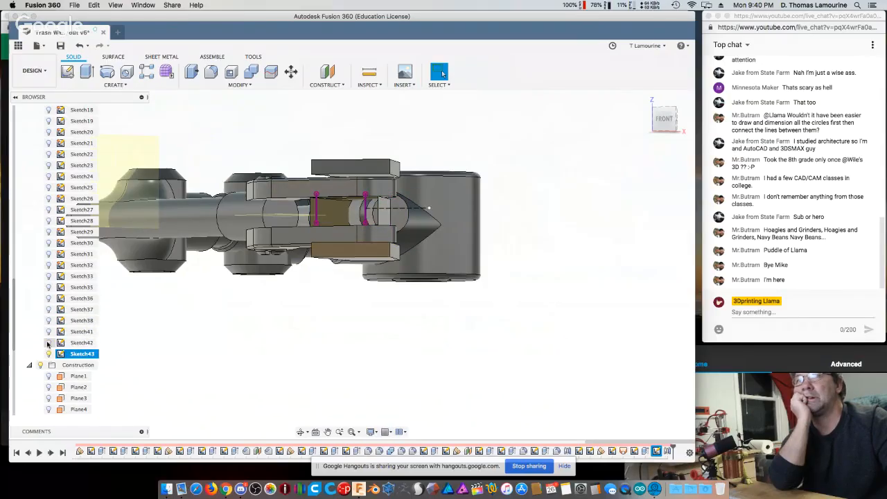
click(48, 342)
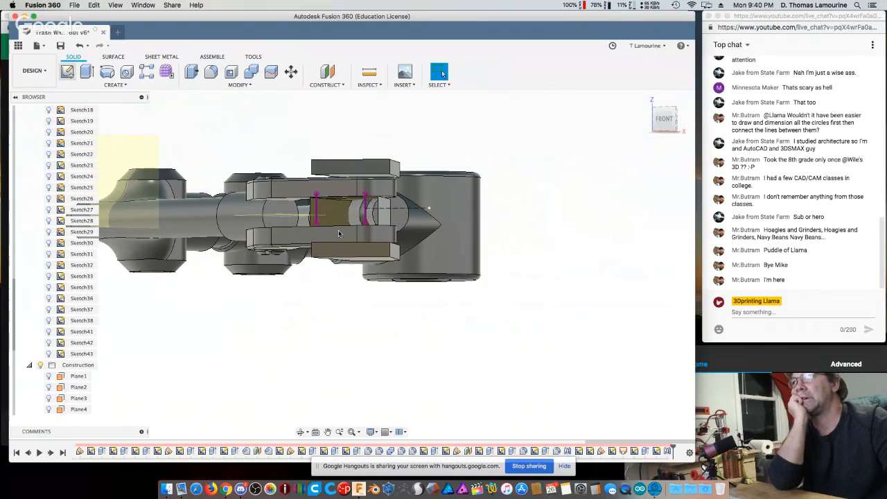
- Start a new sketch on the flat end face of the original foot plate
key(l)
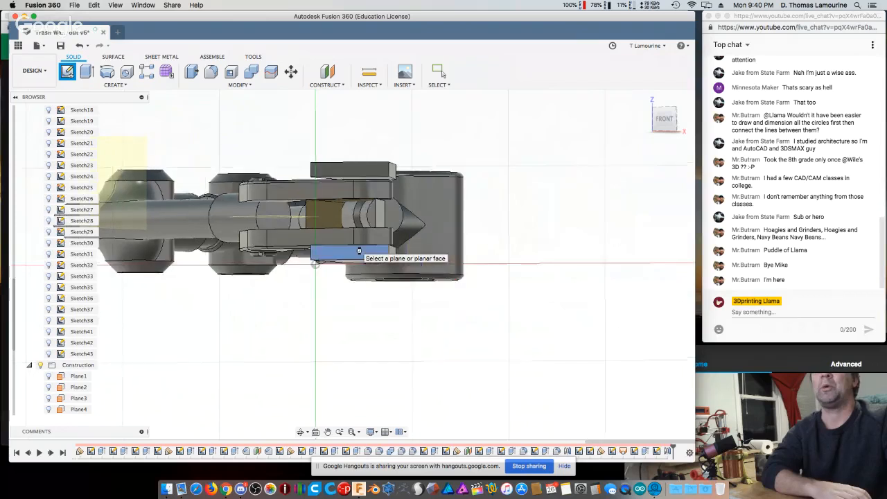
click(358, 249)
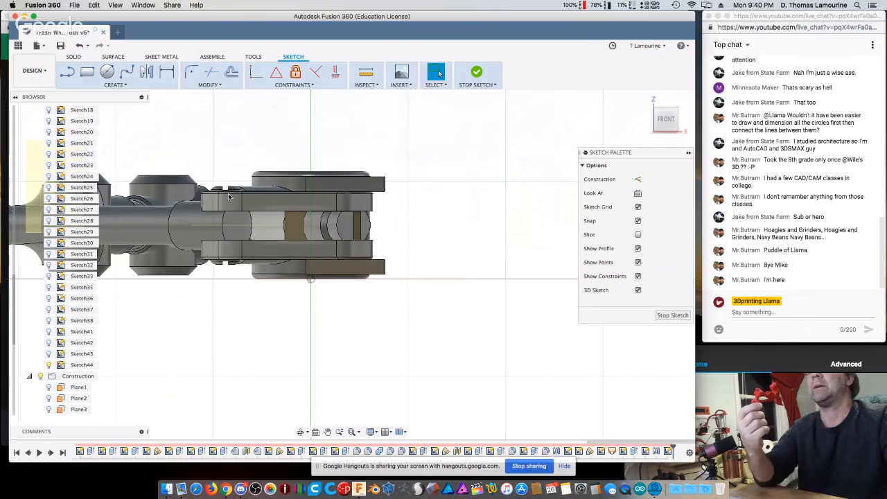
- Draw a rectangle about 16.2 mm wide and 20 mm high over the outer portion of the clevis end
click(87, 72)
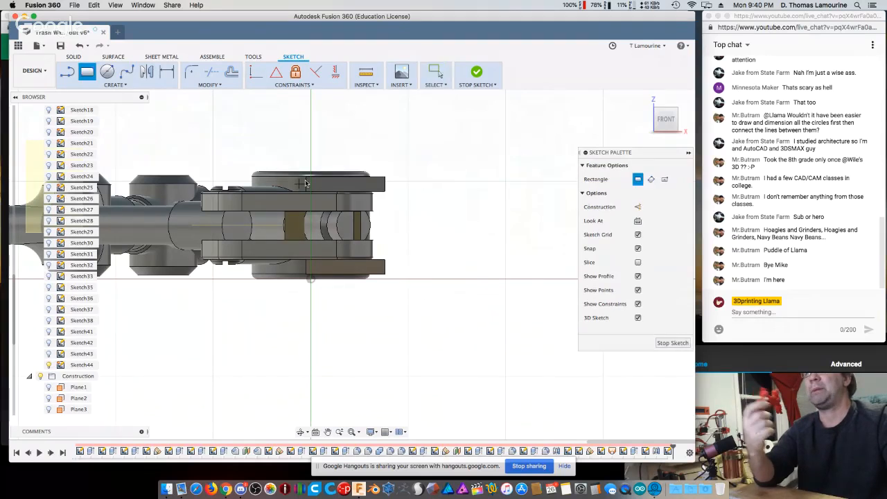
click(307, 179)
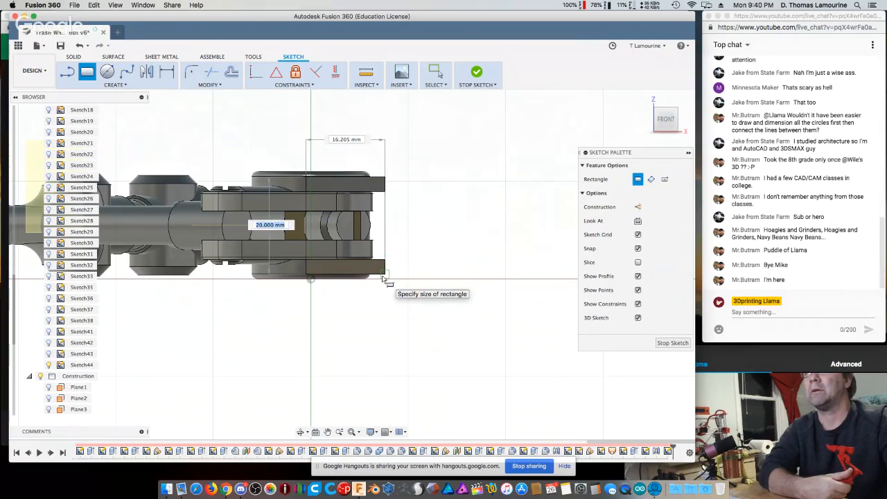
click(381, 277)
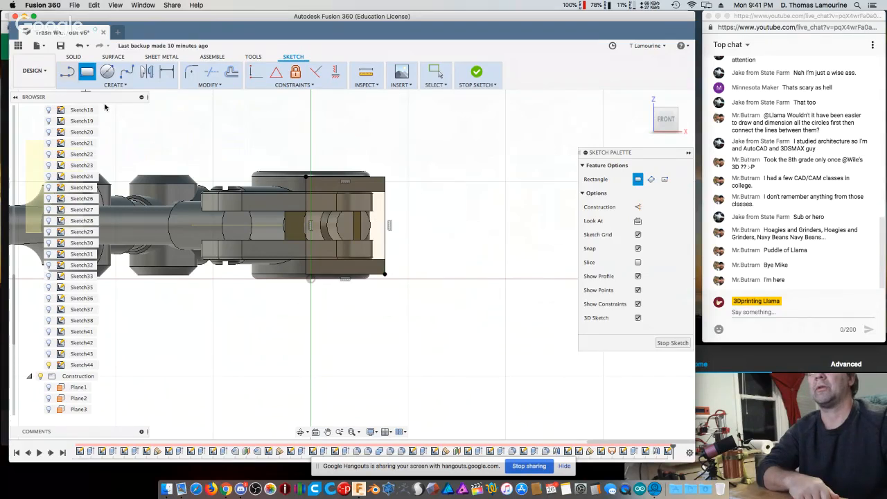
- Draw a horizontal construction line about 37.3 mm long outward from the midpoint of the rectangle's outer edge, and save the design
key(l)
click(388, 225)
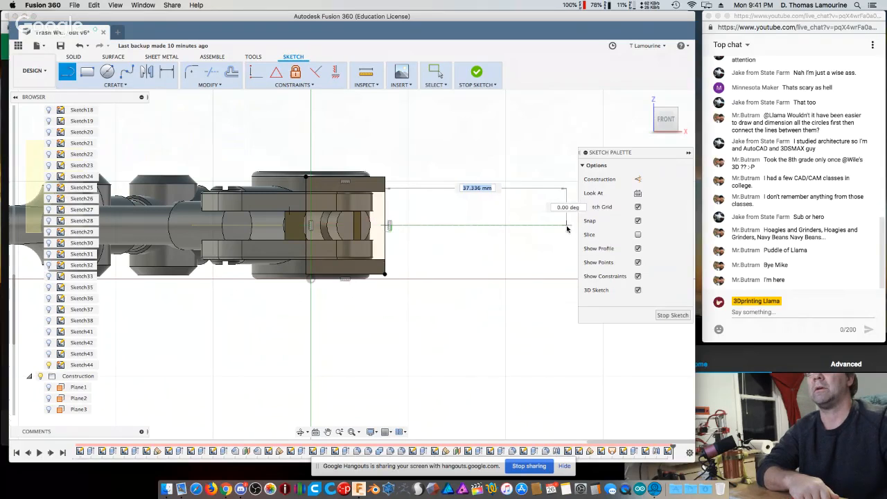
click(566, 227)
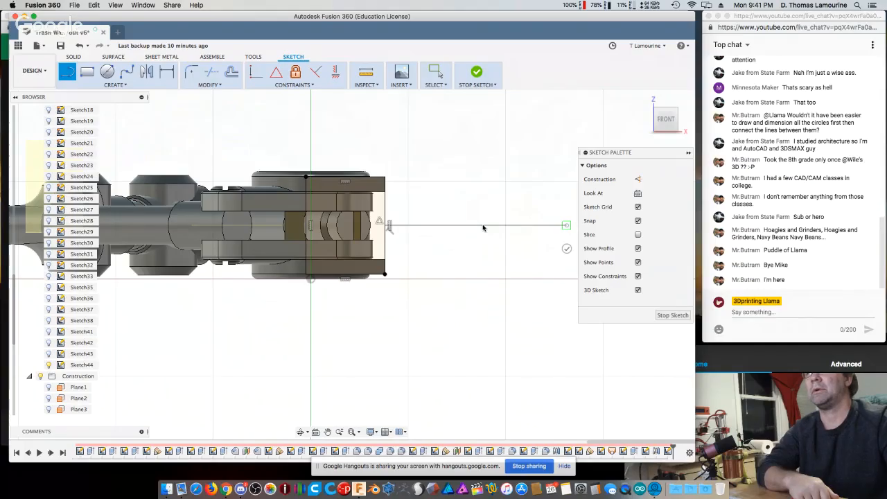
key(Escape)
click(532, 224)
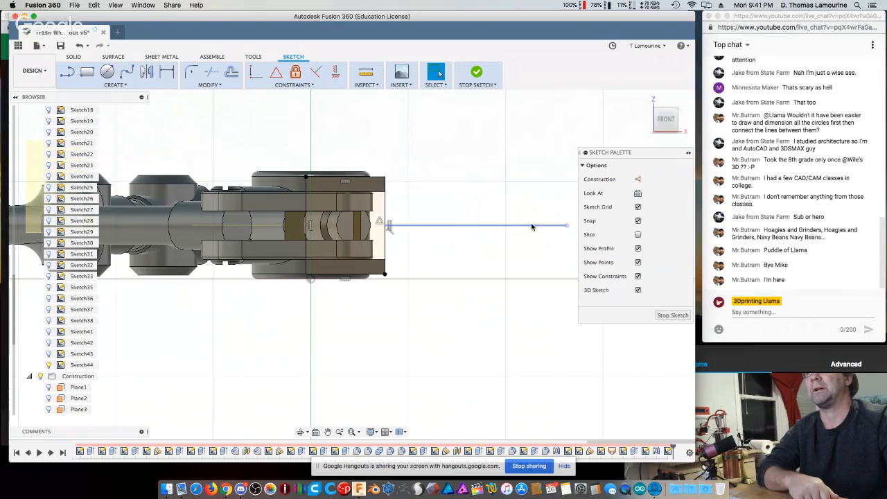
key(x)
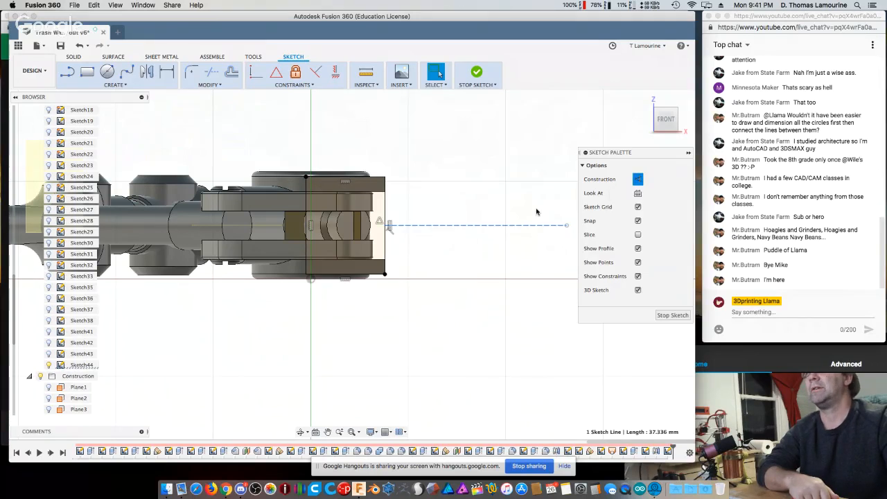
key(super+s)
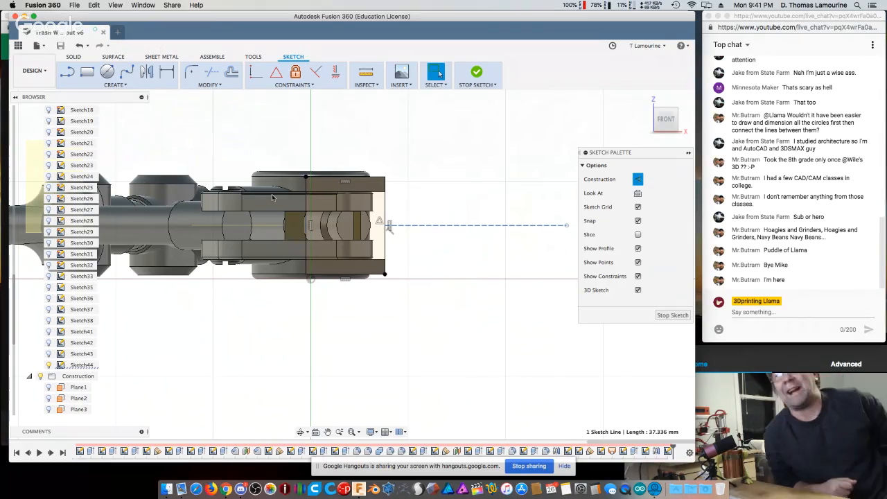
- Draw a rectangle 10 mm high and 7.5 mm wide outward from the large rectangle's outer edge, across the construction line
click(84, 73)
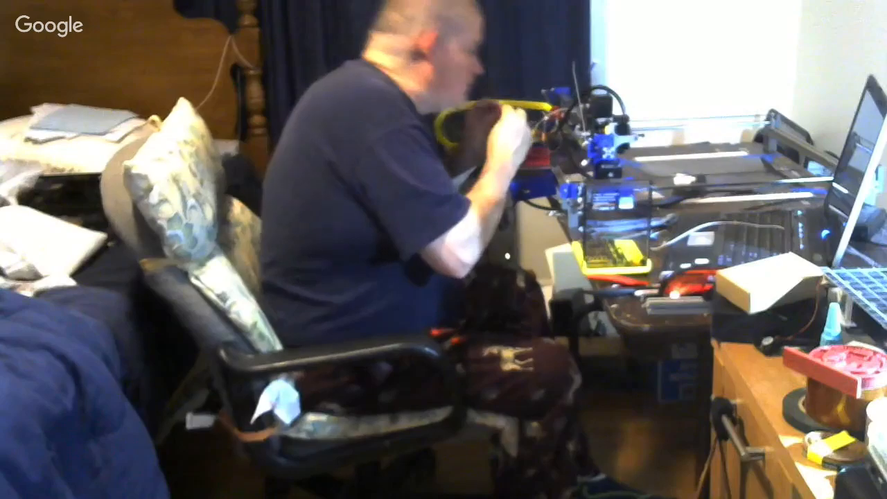
key(Tab)
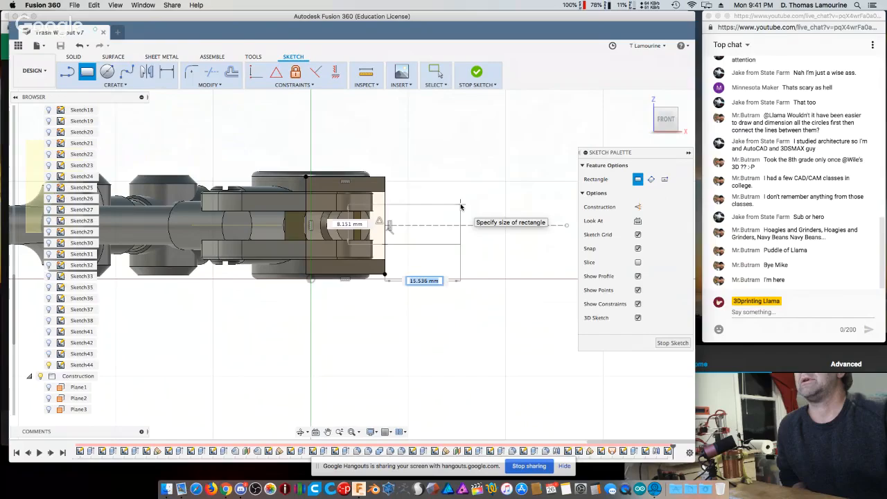
key(Tab)
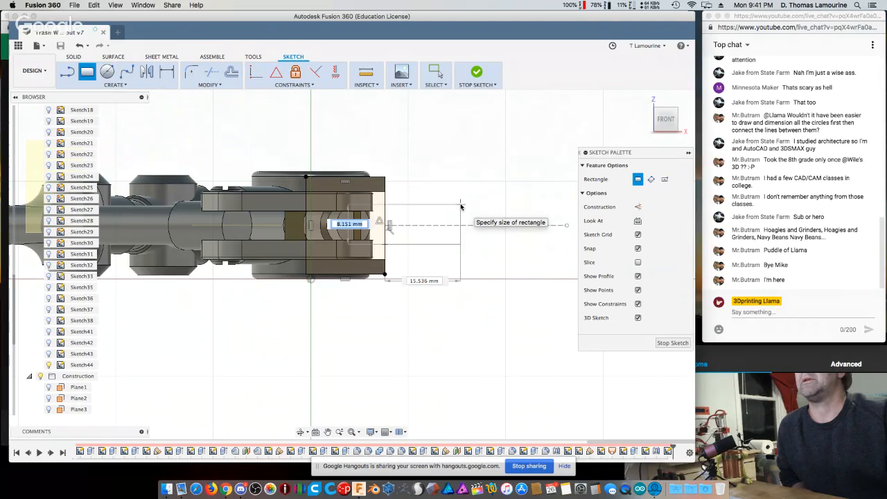
text(10)
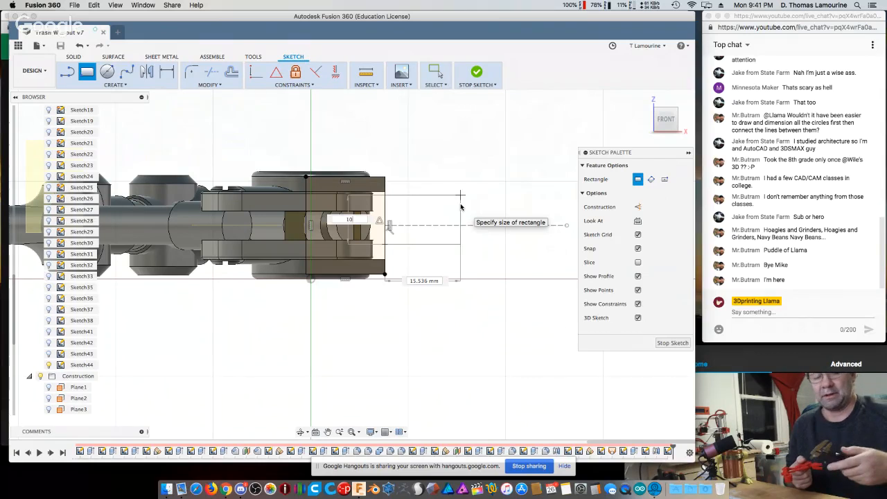
key(Tab)
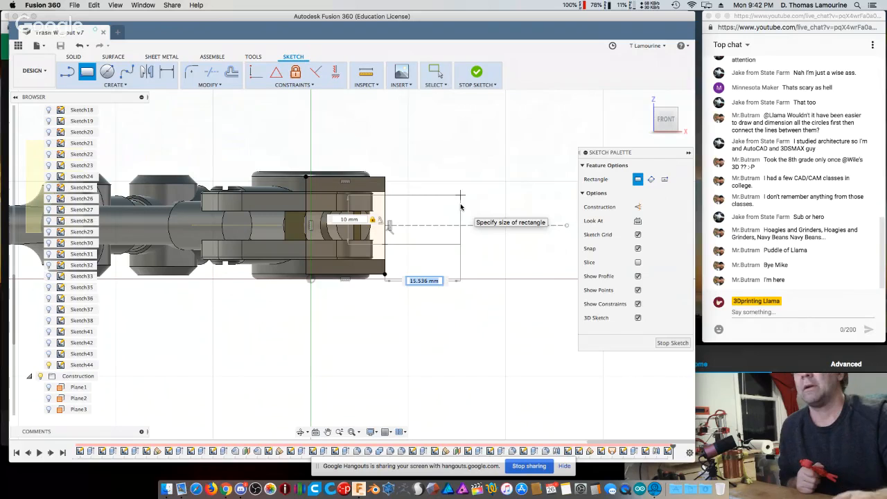
text(7.5)
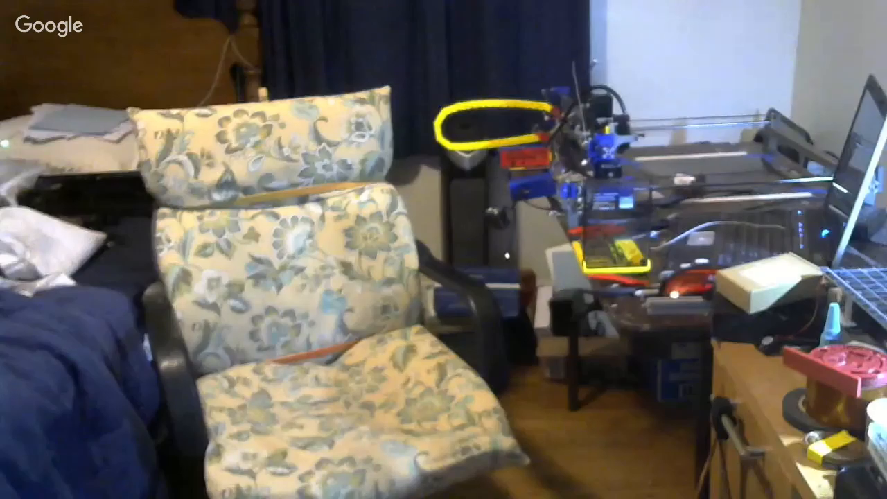
- Centre the small rectangle on the construction line, using a midpoint constraint on its outer edge
drag(421, 219, 421, 226)
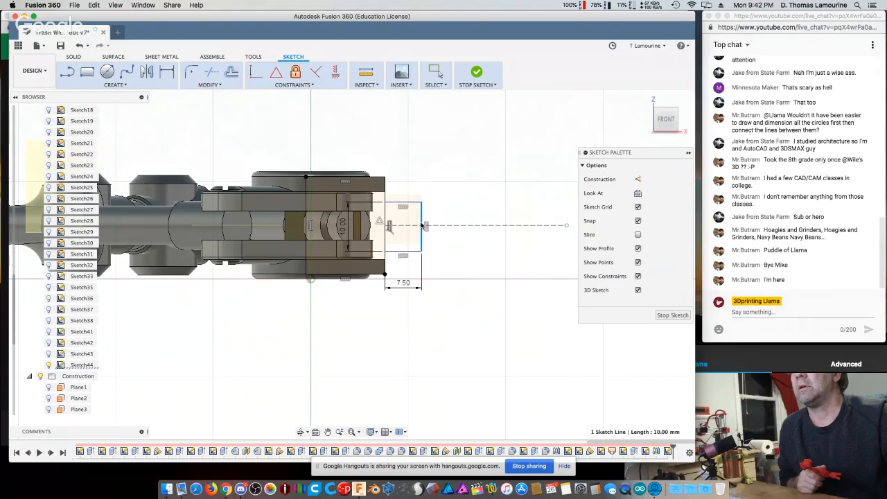
drag(421, 226, 421, 220)
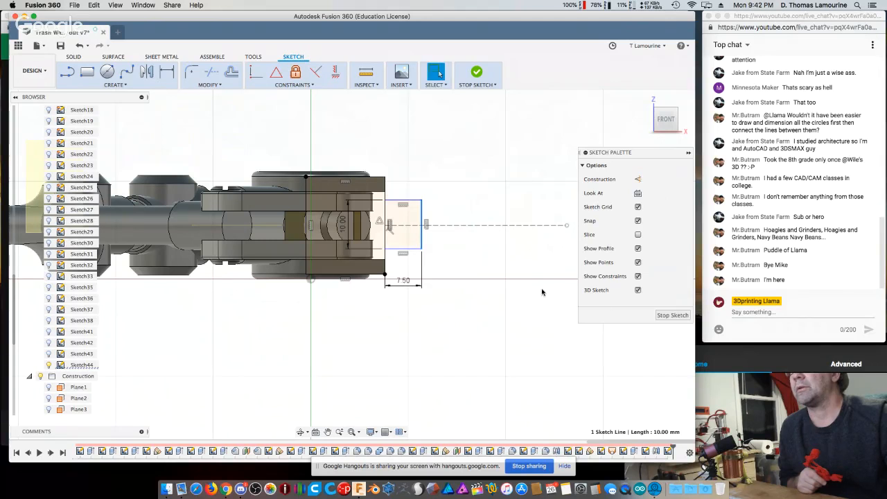
click(72, 57)
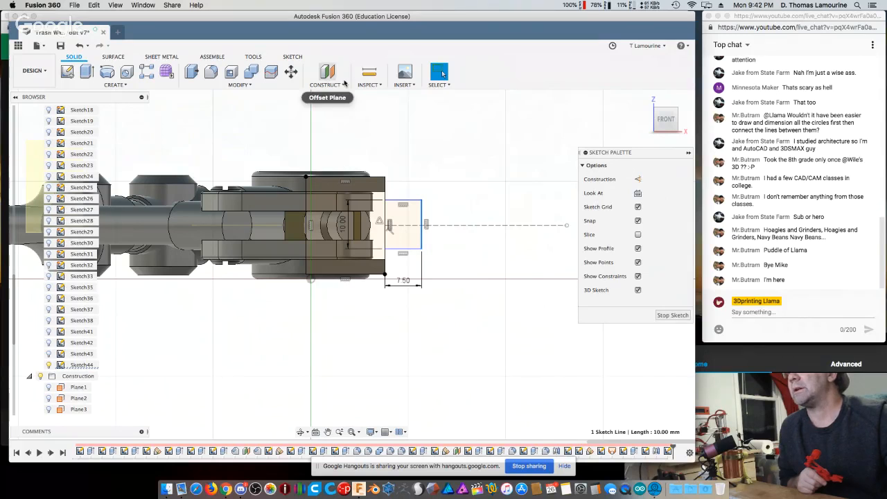
click(107, 58)
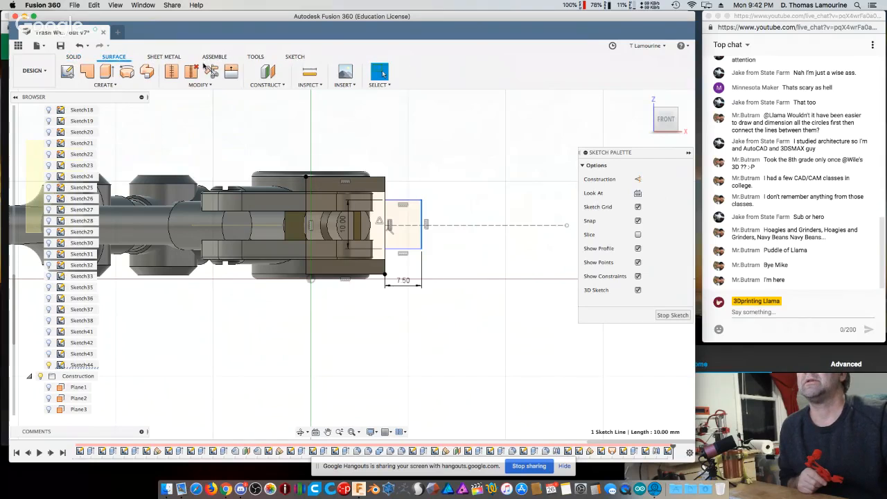
click(264, 59)
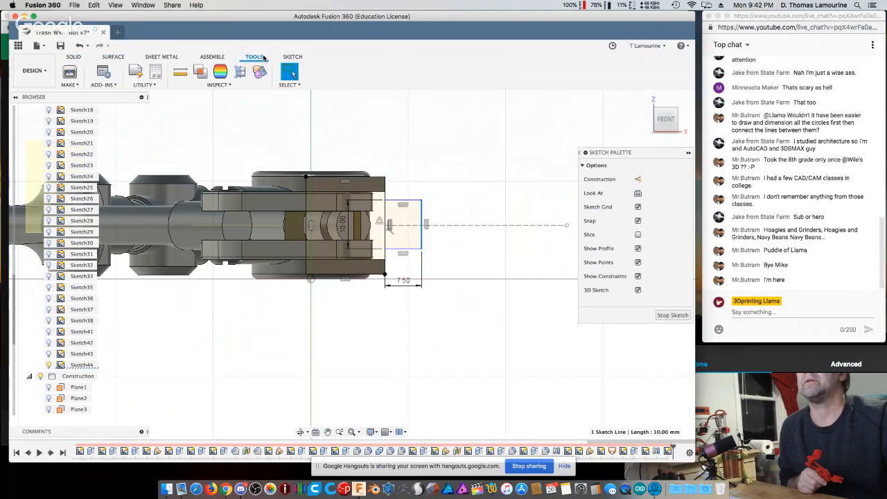
click(210, 59)
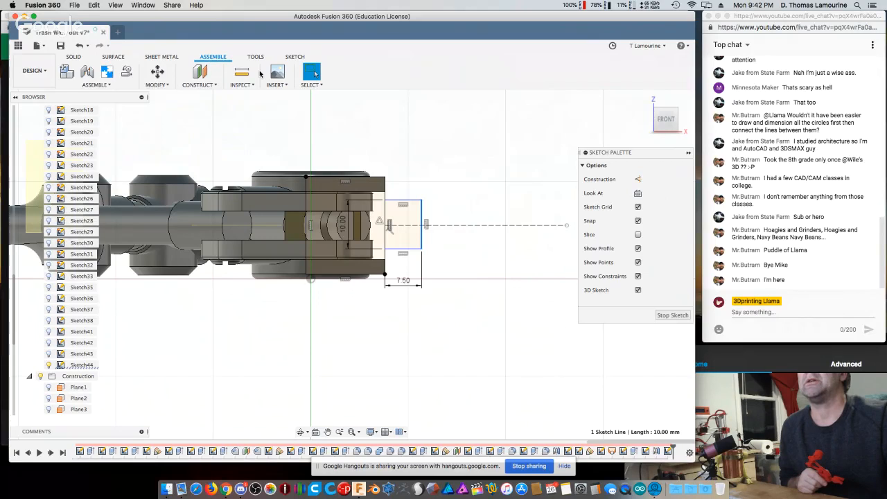
click(294, 58)
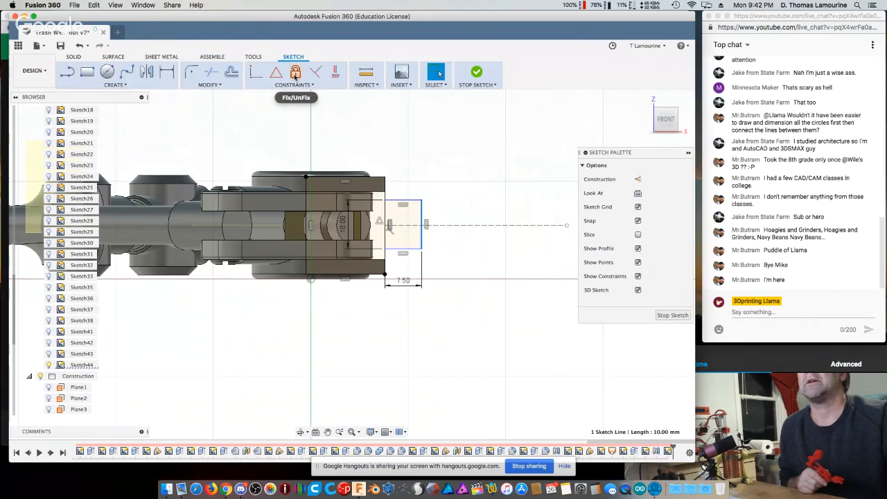
click(298, 84)
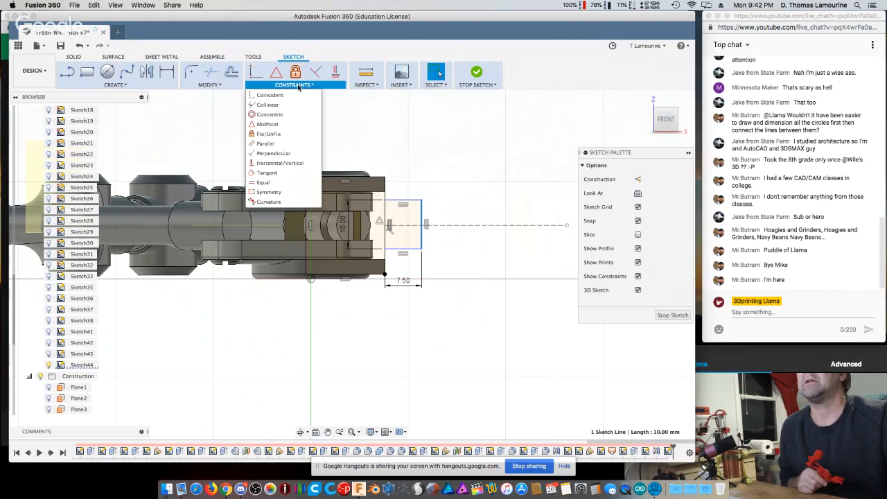
click(291, 124)
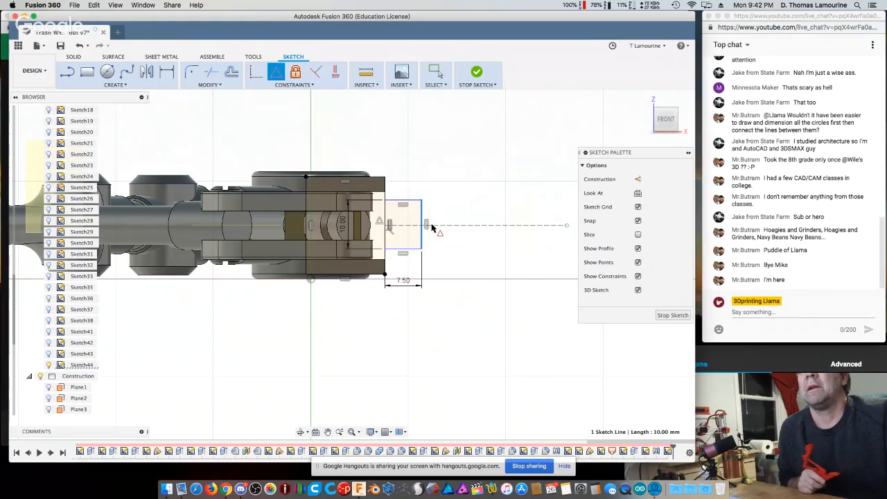
click(424, 227)
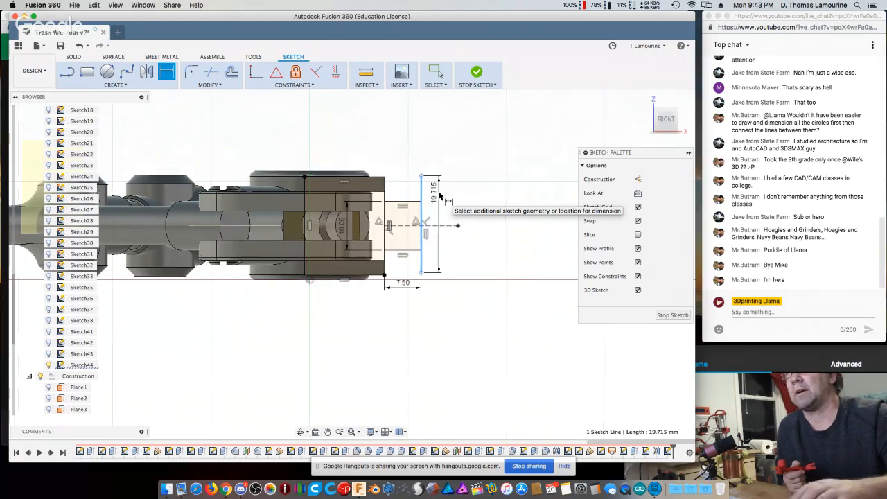
- Dimension the vertical line along the small rectangle's outer edge to 17.75 mm
click(439, 198)
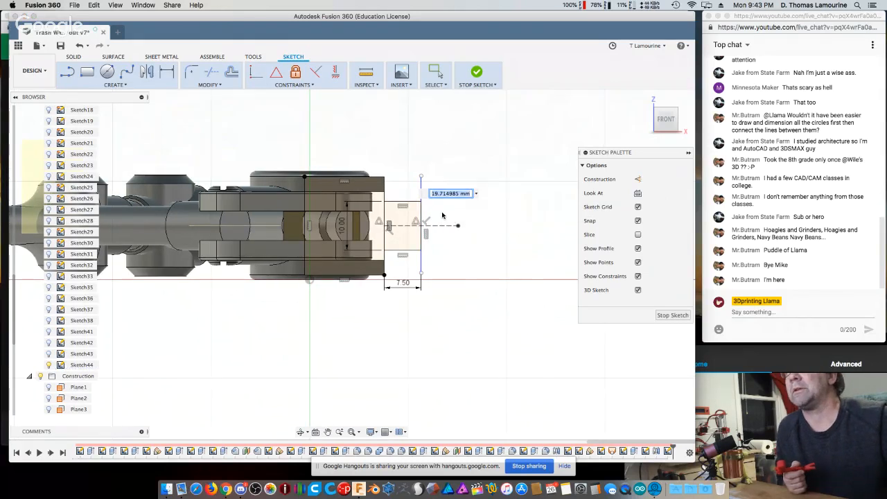
text(17.75)
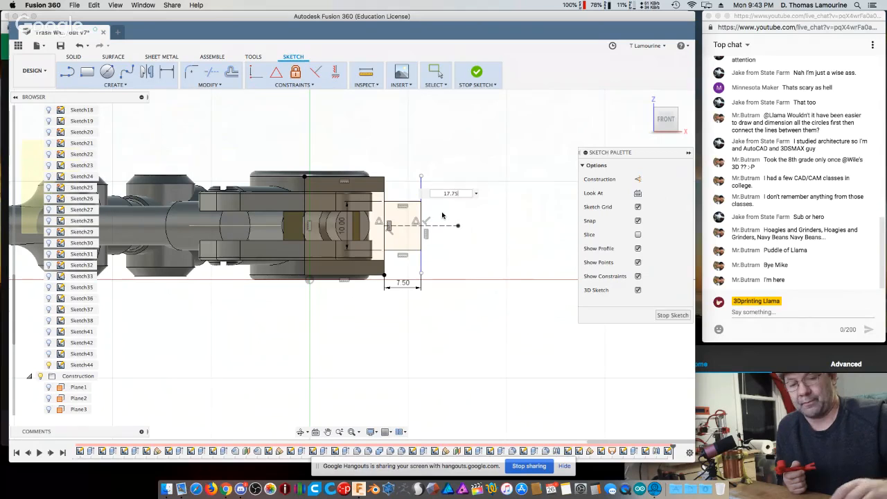
key(Return)
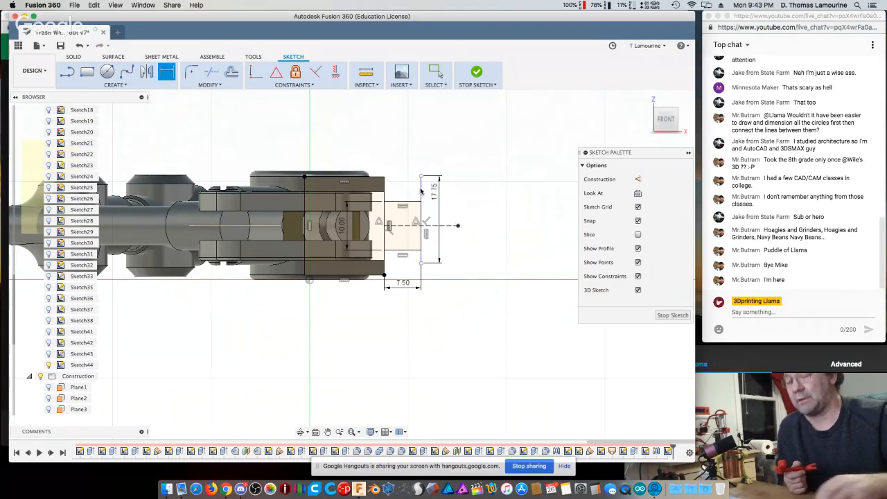
- Centre the 17.75 mm vertical line on the construction line with a midpoint constraint and move its dimension inward over the small rectangle
click(420, 197)
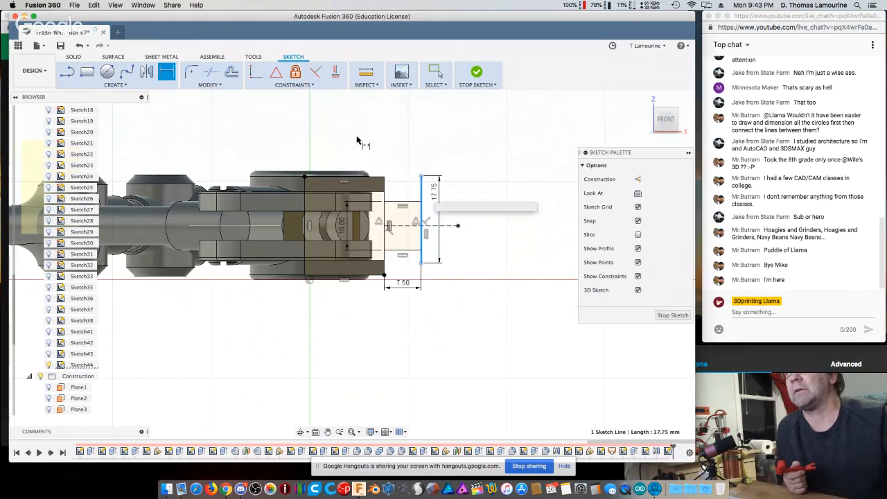
click(310, 85)
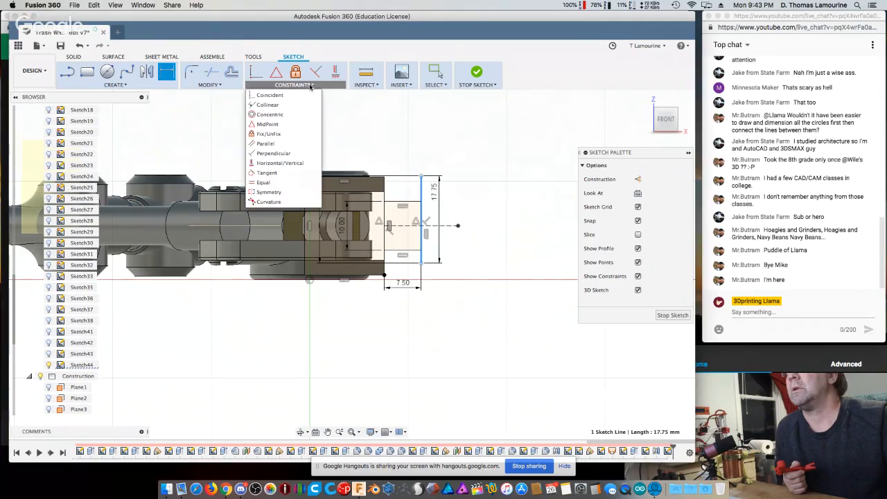
click(268, 124)
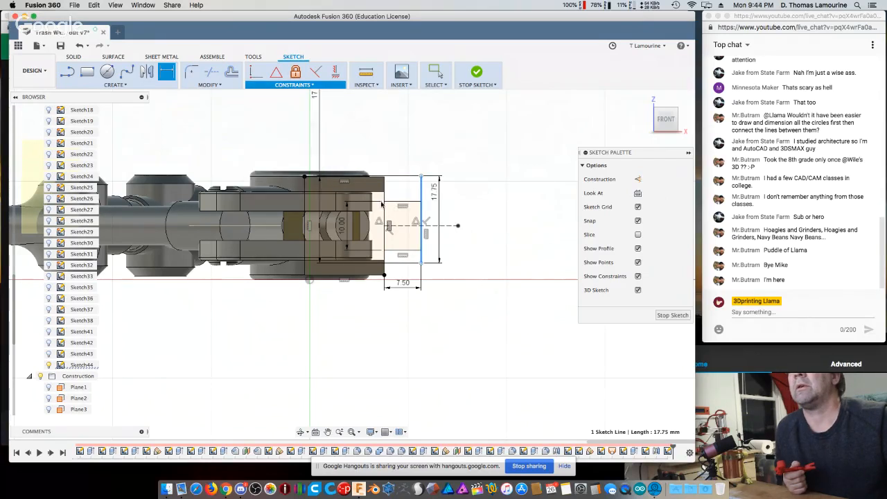
click(431, 227)
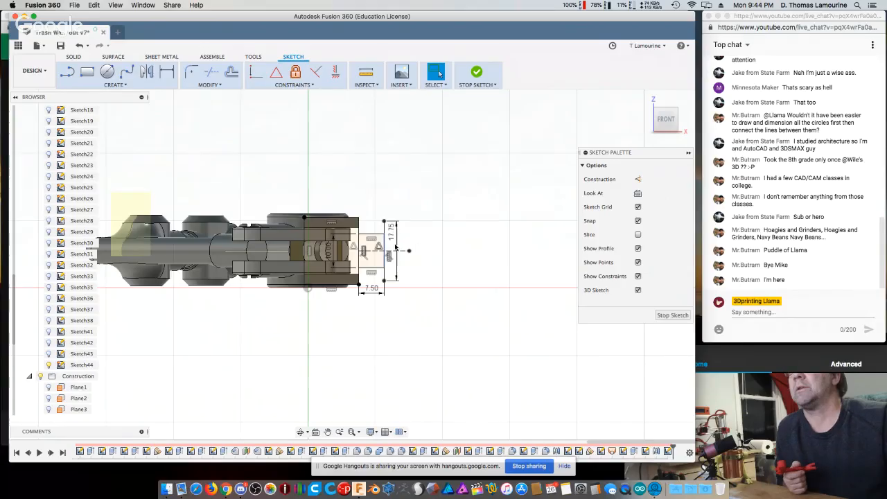
drag(398, 247, 375, 248)
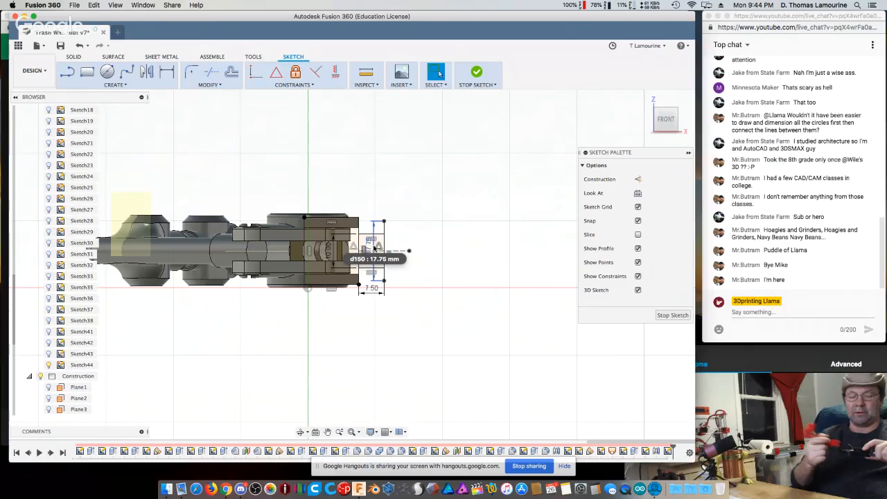
- Draw a 30 mm horizontal line outward from the midpoint of the 17.75 mm vertical line
click(67, 72)
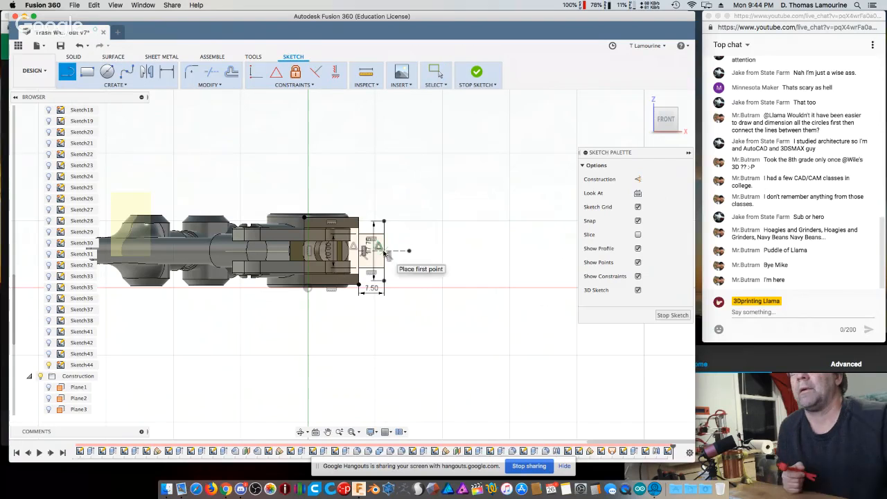
click(409, 250)
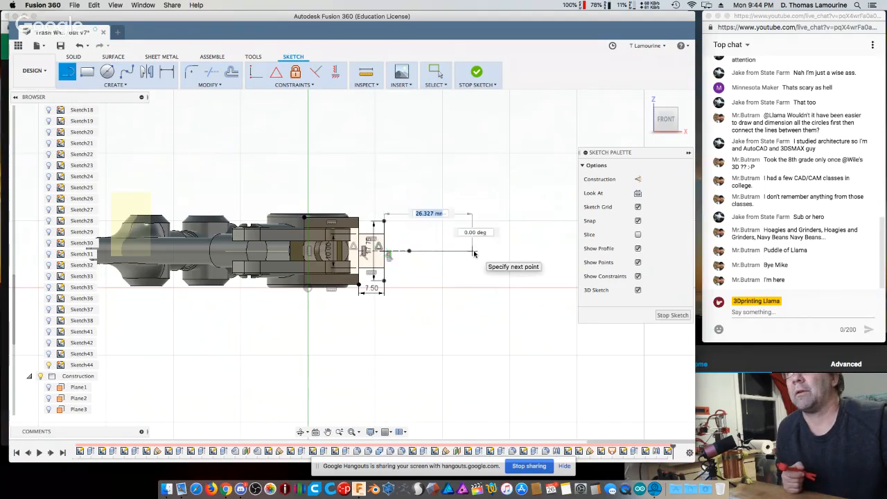
text(3)
text(0)
key(Return)
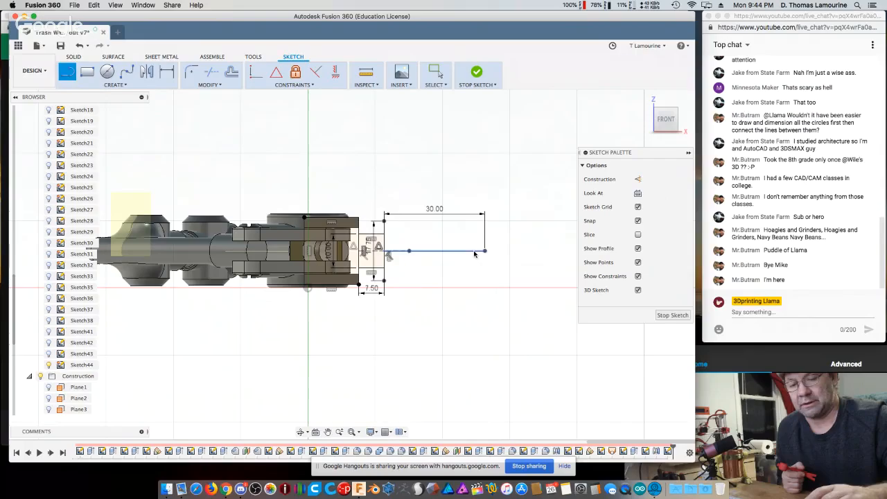
- Convert the 30 mm horizontal line to construction geometry and start a solid vertical line from above its outer end
key(Escape)
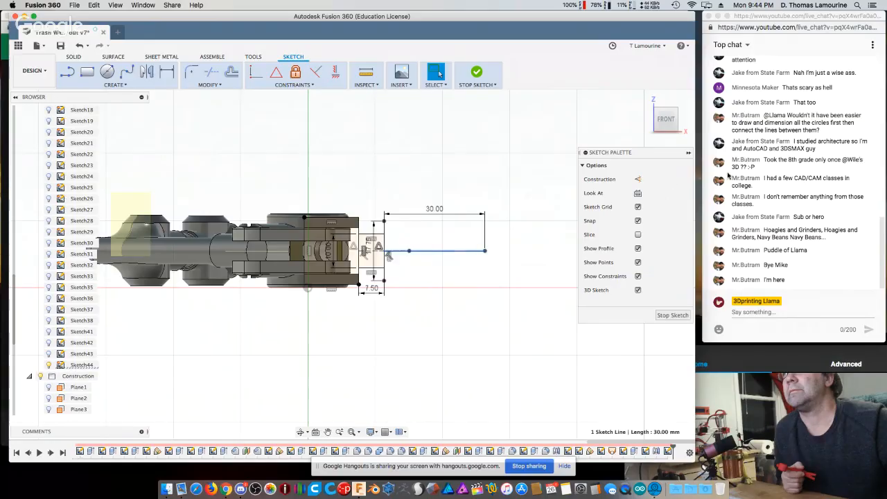
key(x)
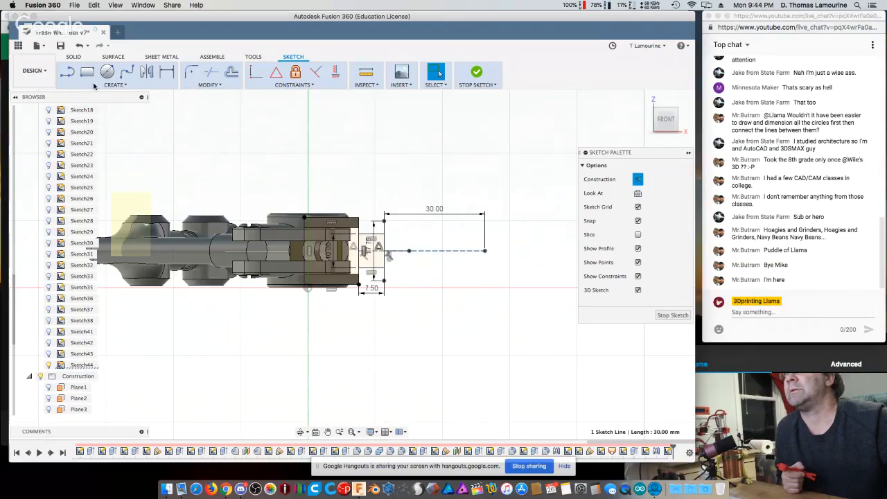
click(67, 72)
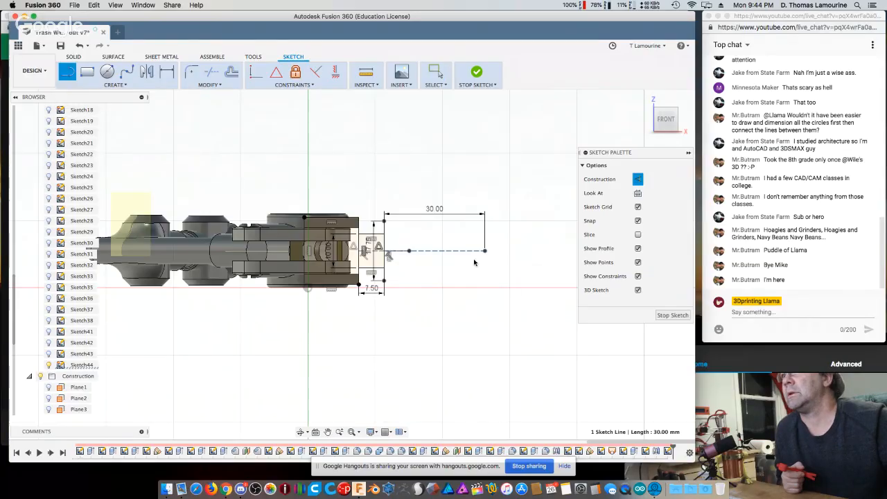
click(485, 202)
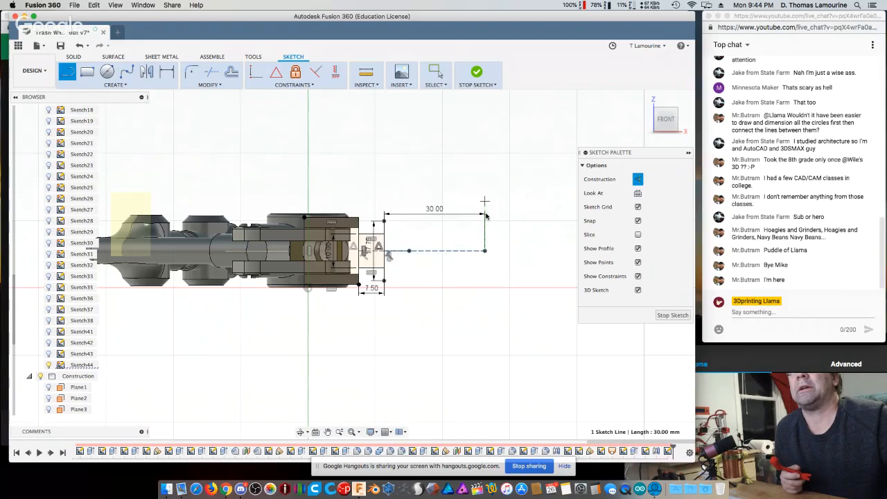
key(x)
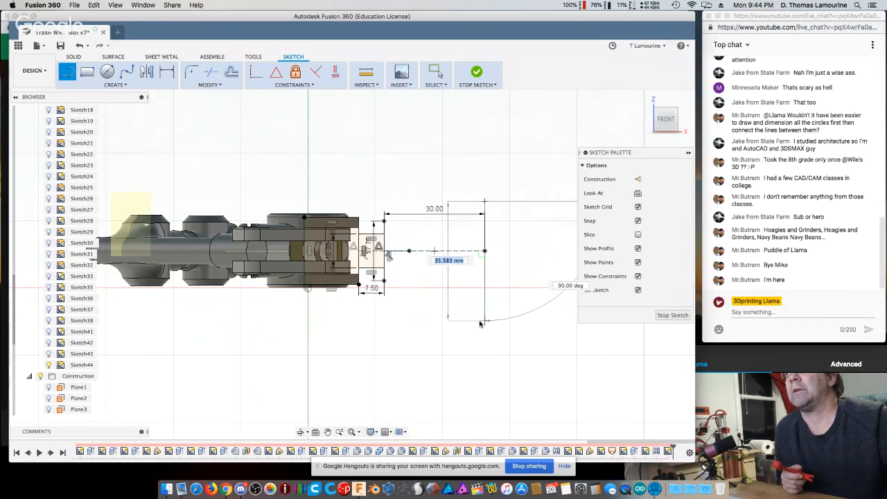
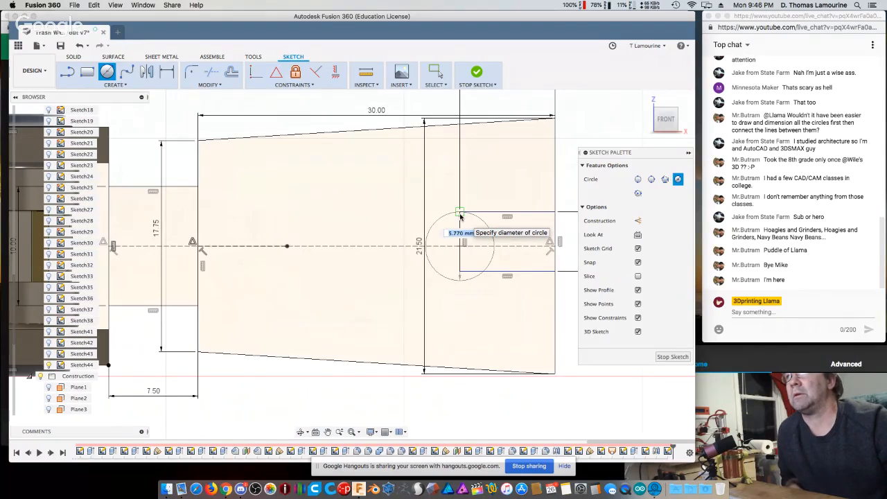
- Try to centre the small rectangle at the tapered profile's wide end on the construction line with a midpoint constraint
key(Escape)
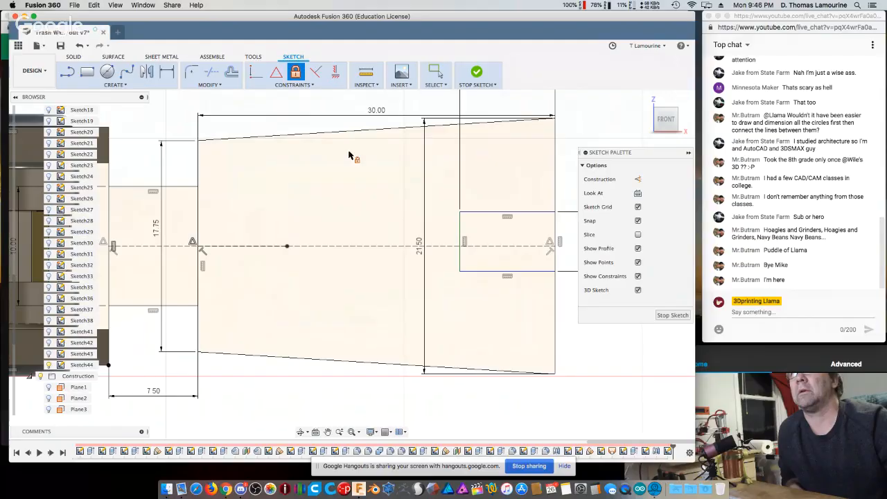
click(276, 74)
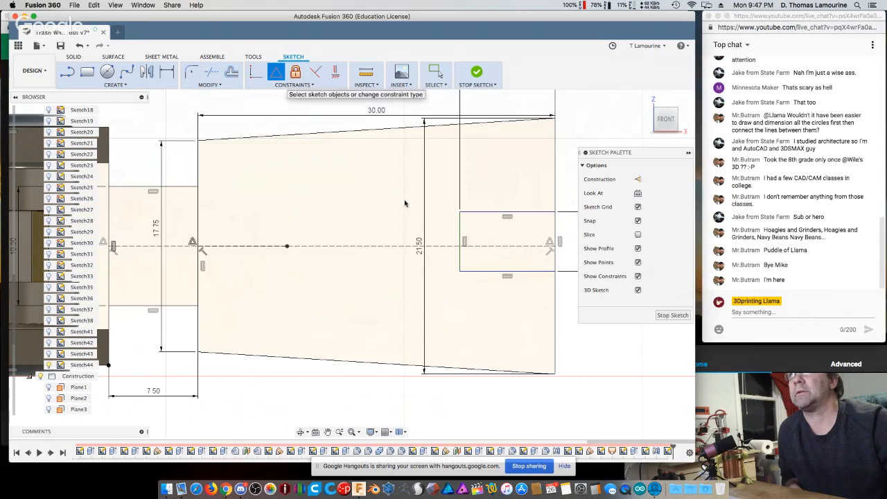
click(460, 237)
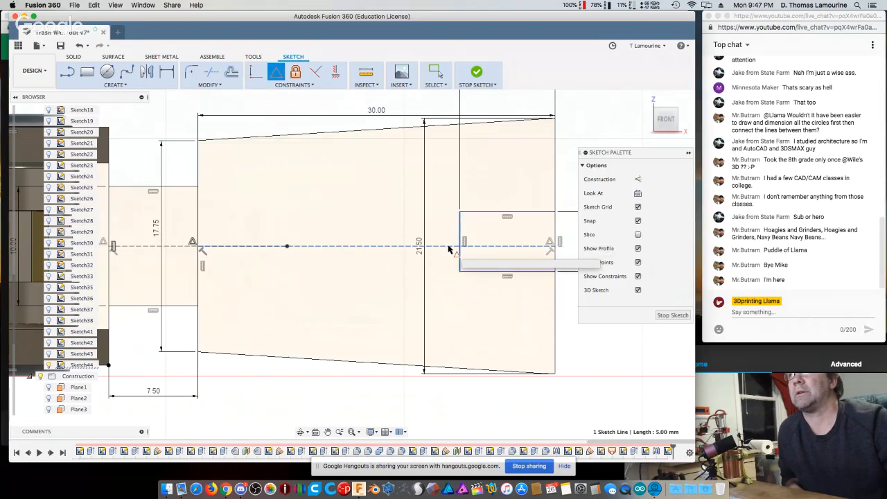
click(453, 262)
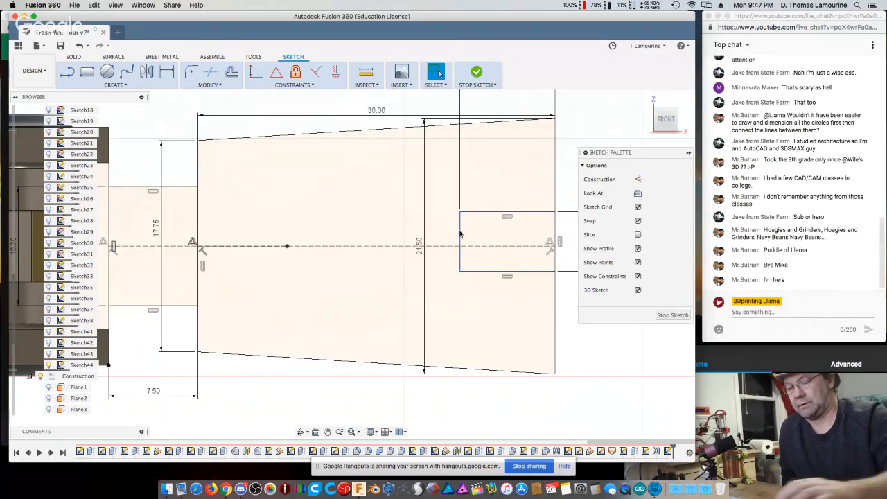
- Delete the small rectangle at the wide end of the tapered profile
click(460, 235)
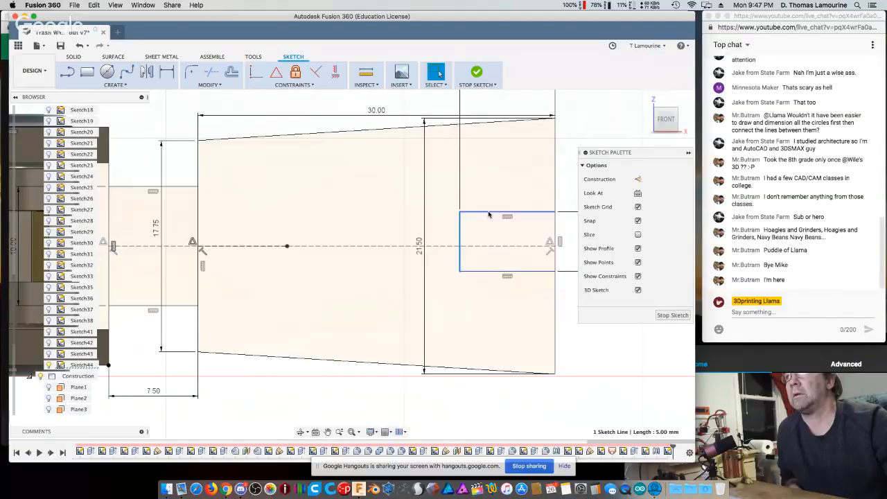
click(488, 212)
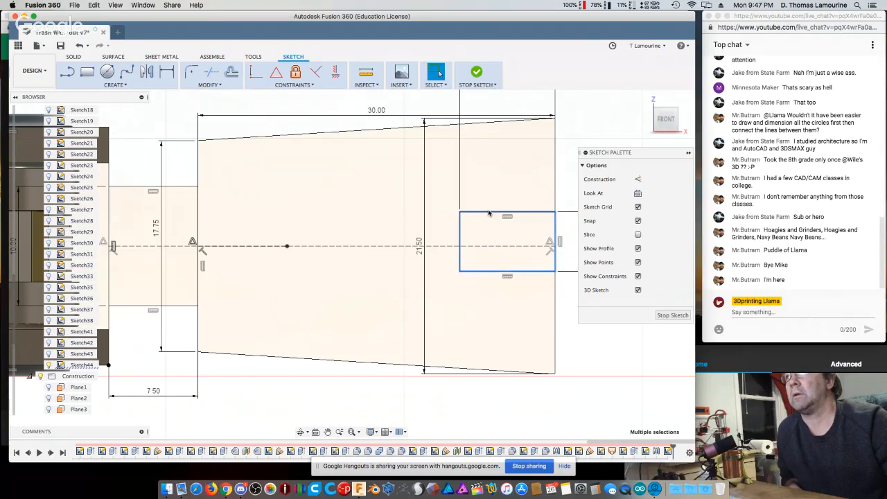
key(Delete)
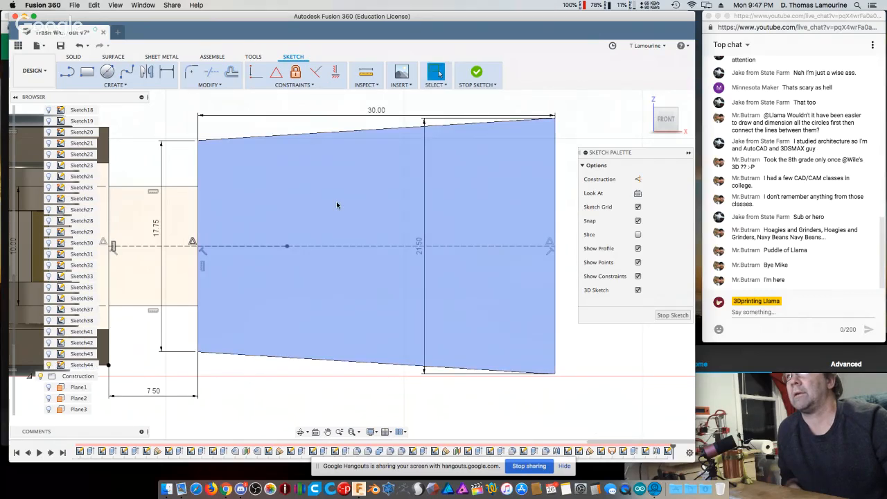
- Draw a rectangle 8 mm long and 5 mm high inward from the tapered profile's outer edge, across the construction line
click(87, 72)
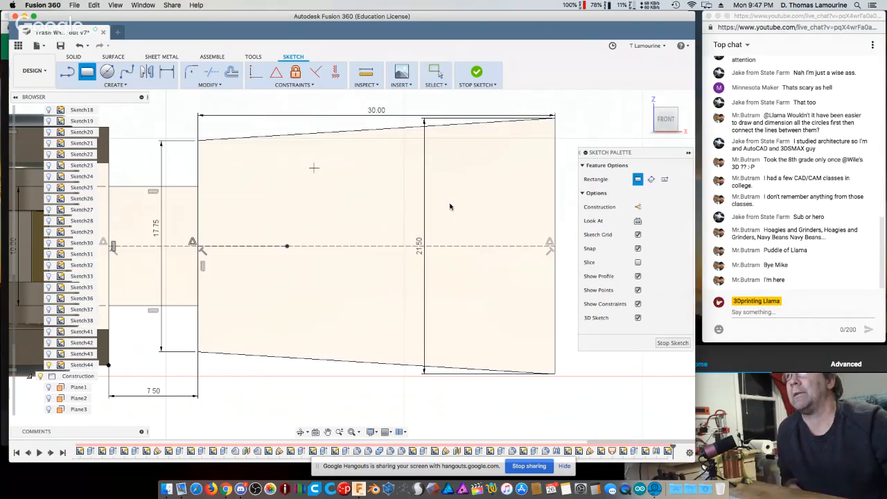
click(556, 201)
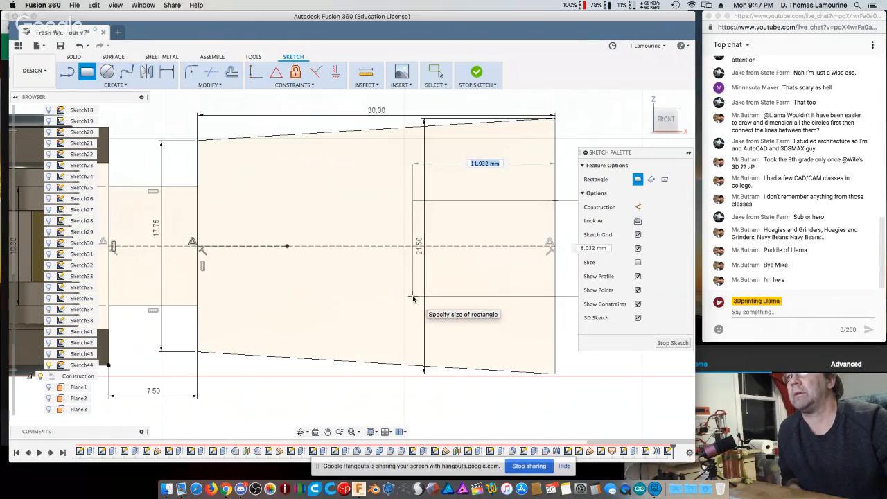
text(8)
key(Tab)
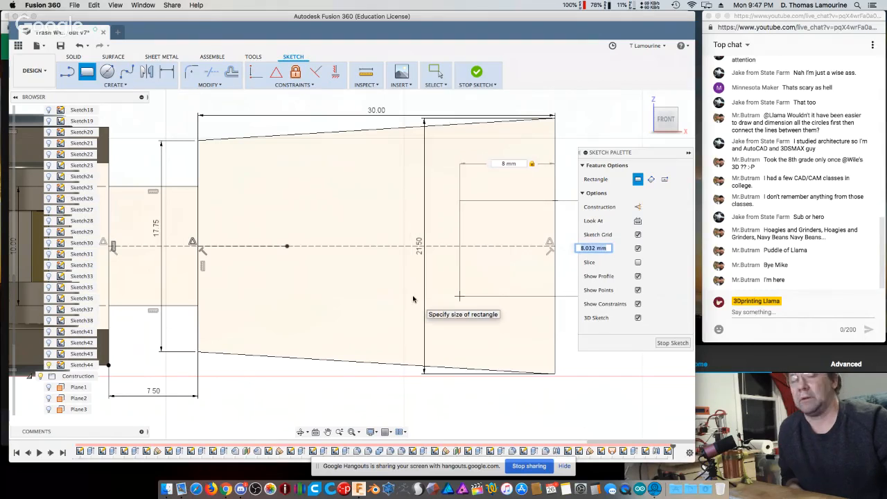
text(5)
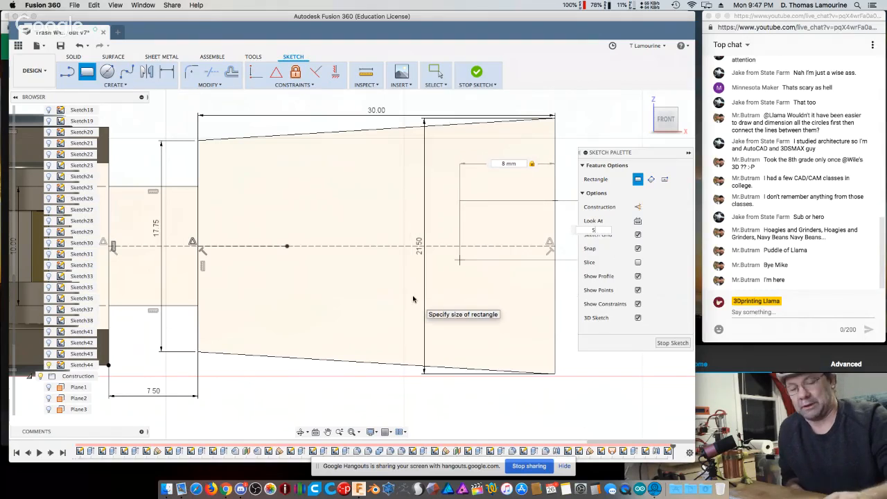
key(Return)
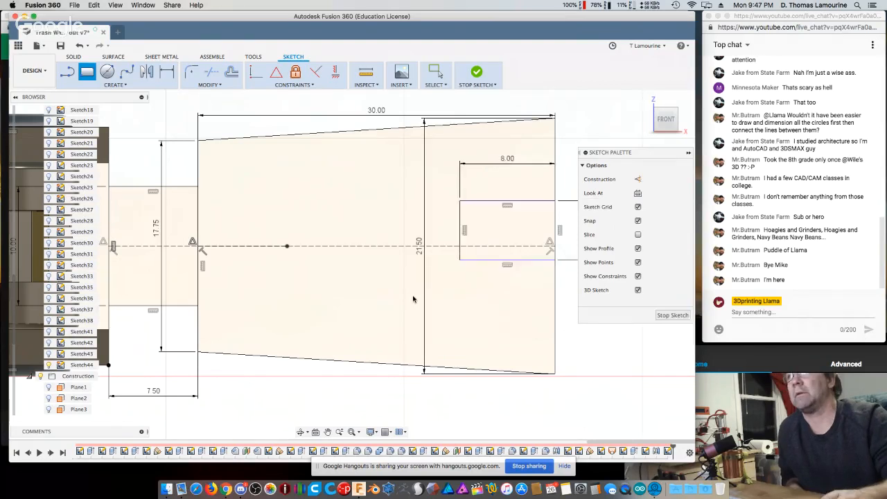
key(Escape)
- Try to centre the 8 by 5 mm rectangle on the construction line with a midpoint constraint, and delete the rectangle
click(460, 238)
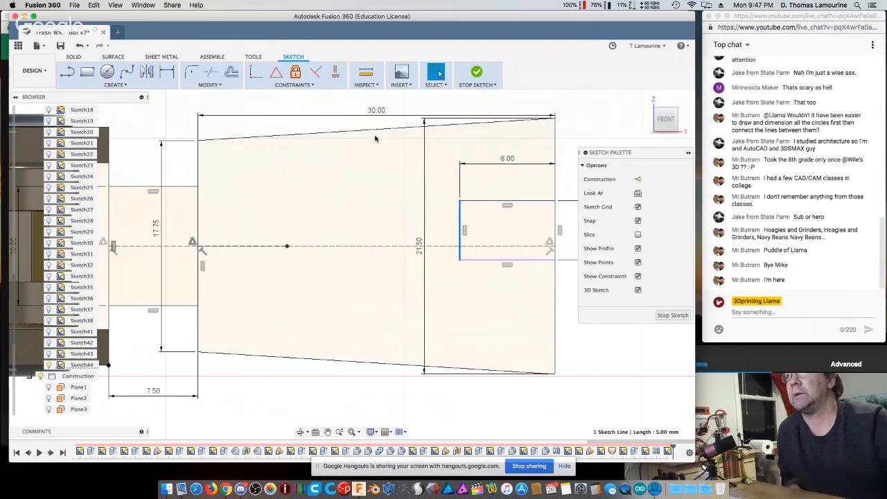
click(276, 71)
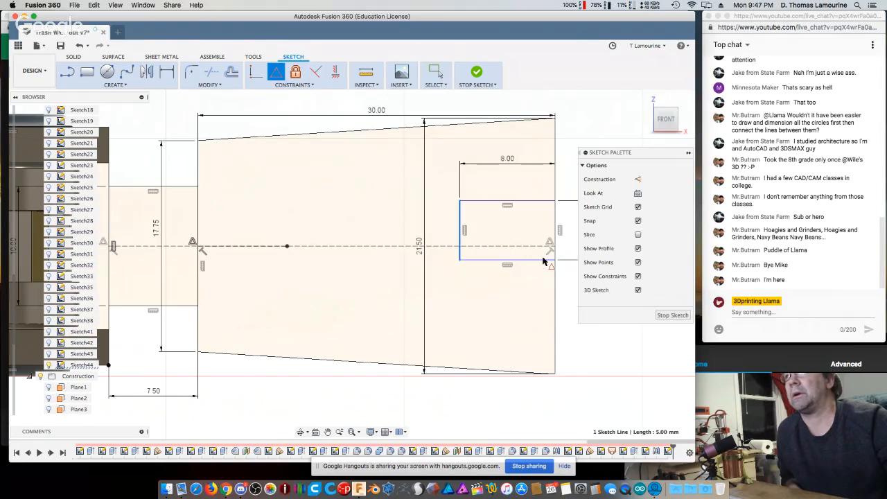
click(517, 249)
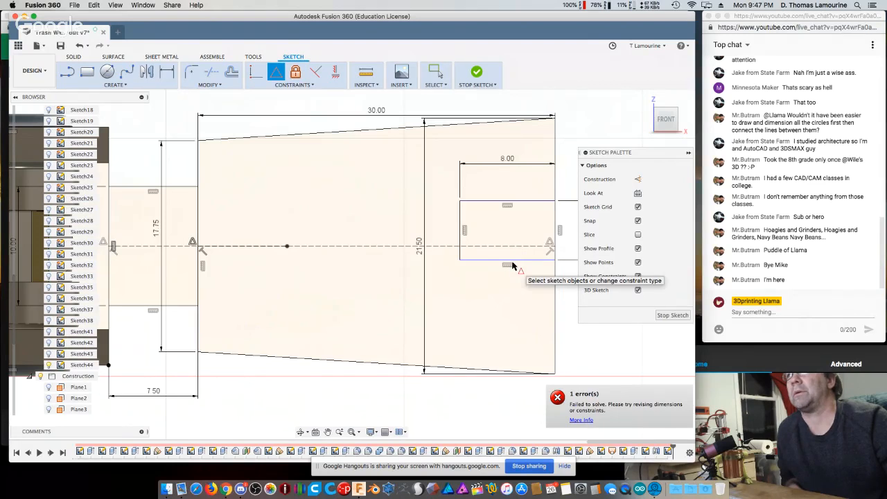
key(Escape)
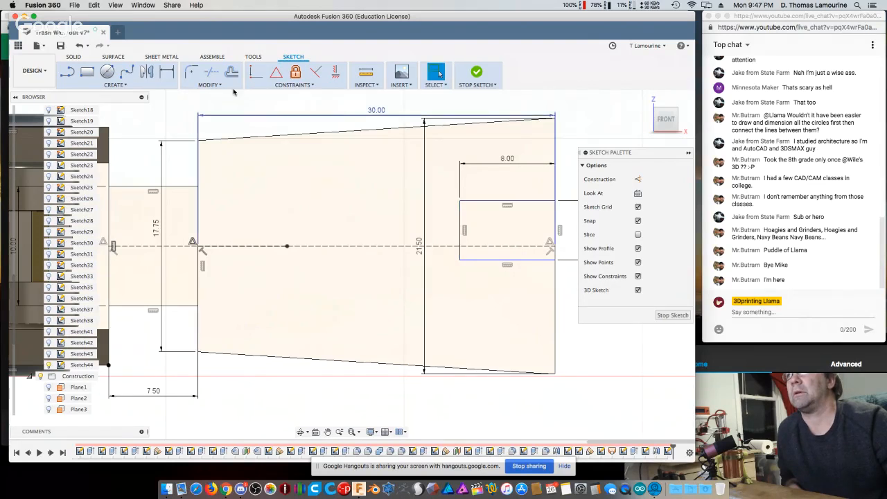
click(277, 78)
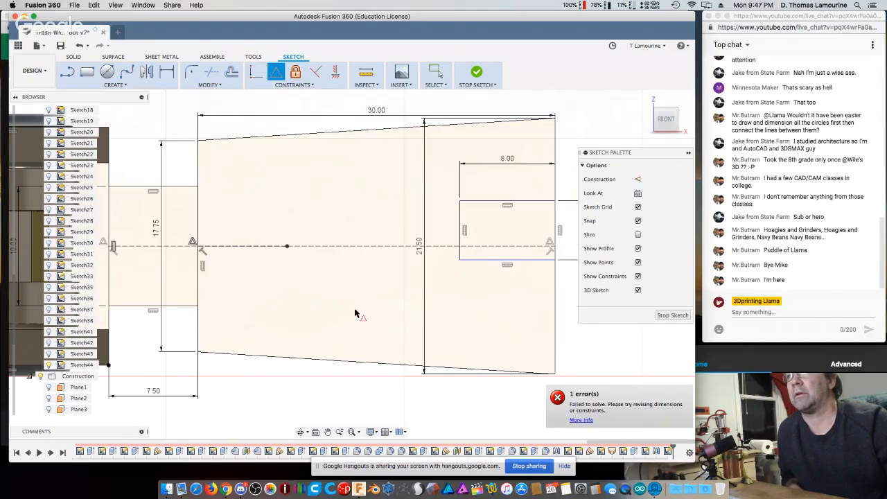
scroll(281, 316, down, 2)
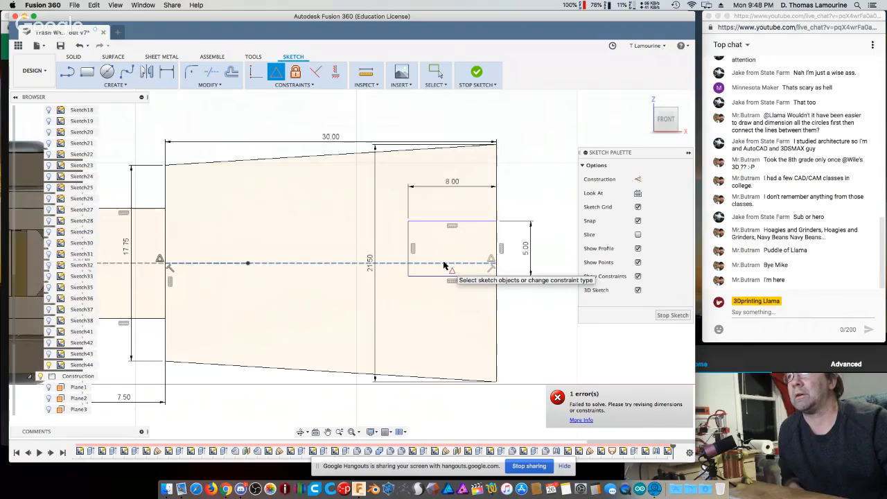
key(Delete)
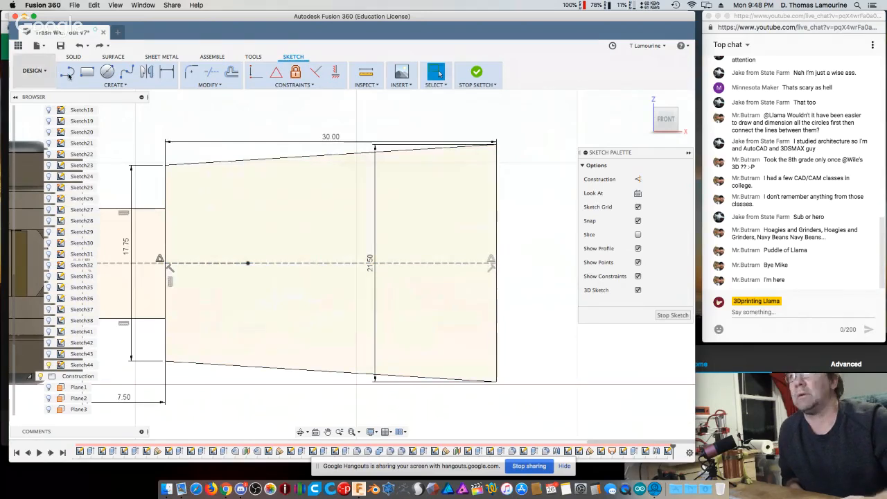
- Draw a rectangle 2.5 mm high and 8 mm long inward from the construction line's outer endpoint, above the line
click(87, 72)
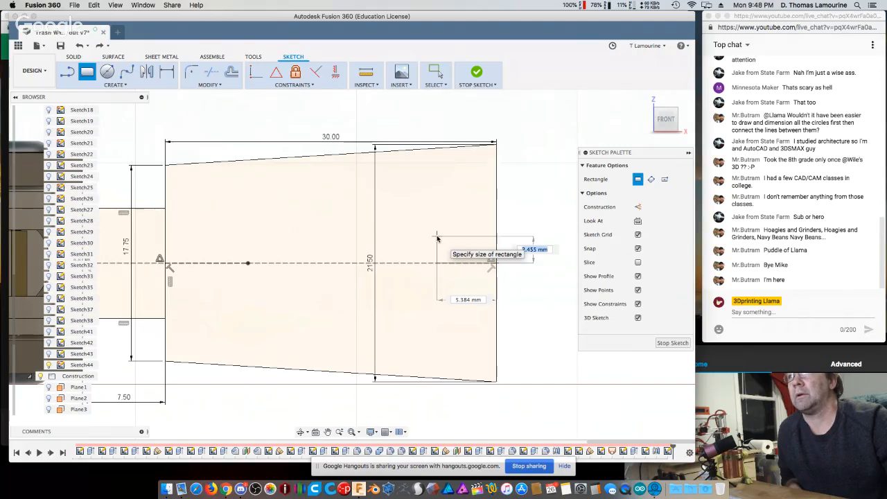
text(2.5)
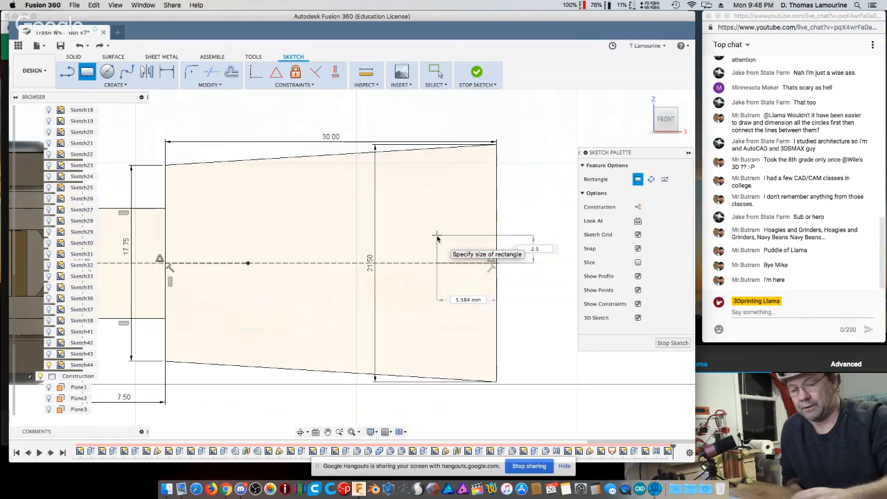
key(Tab)
text(8)
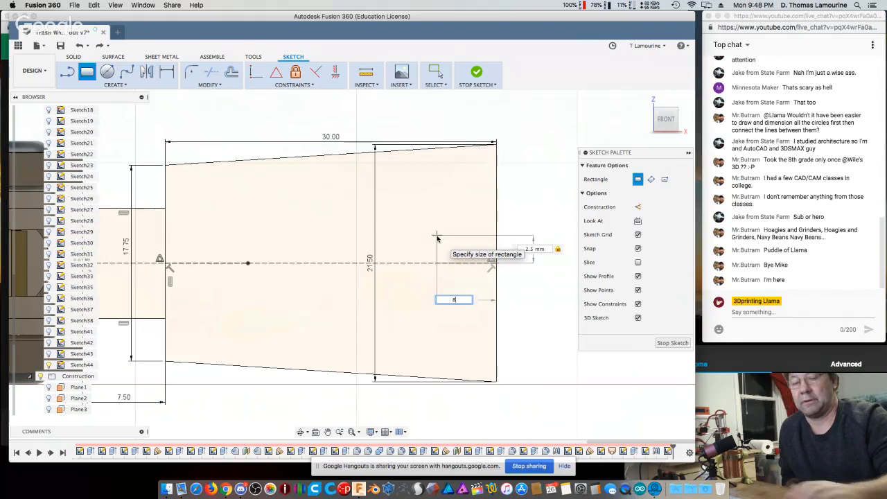
key(Return)
key(Escape)
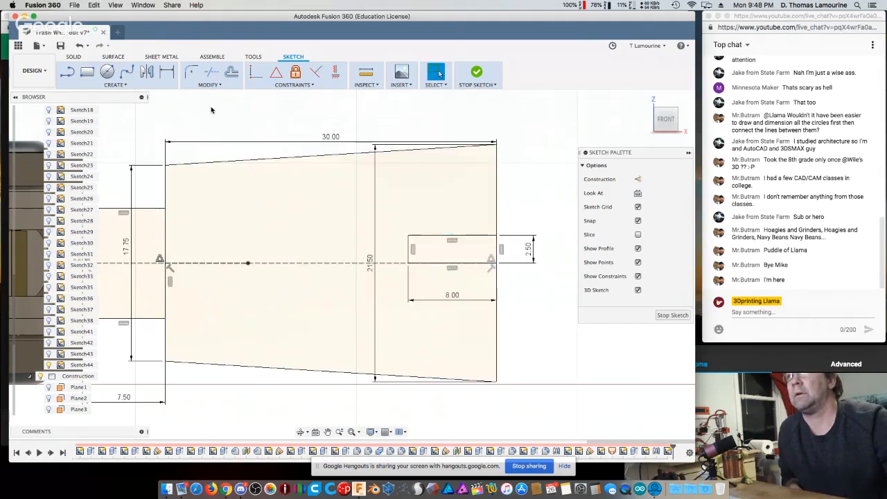
- Mirror the 8 by 2.5 mm rectangle across the horizontal construction line
double_click(429, 238)
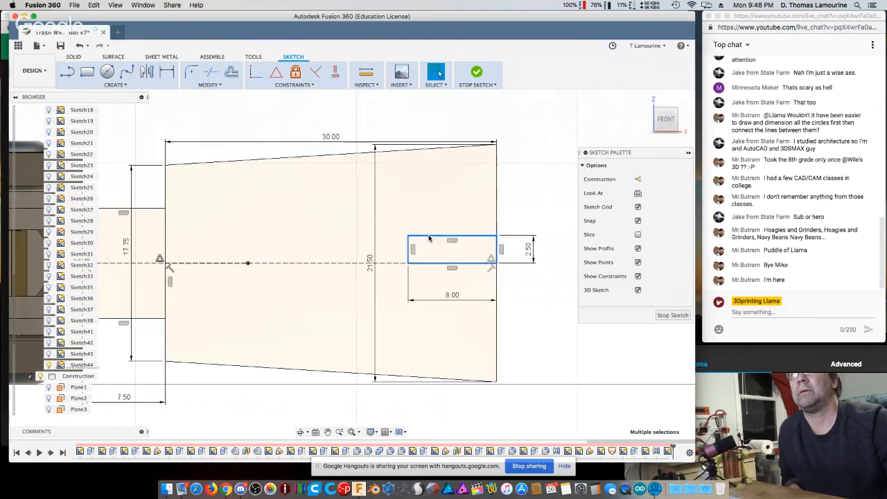
click(109, 85)
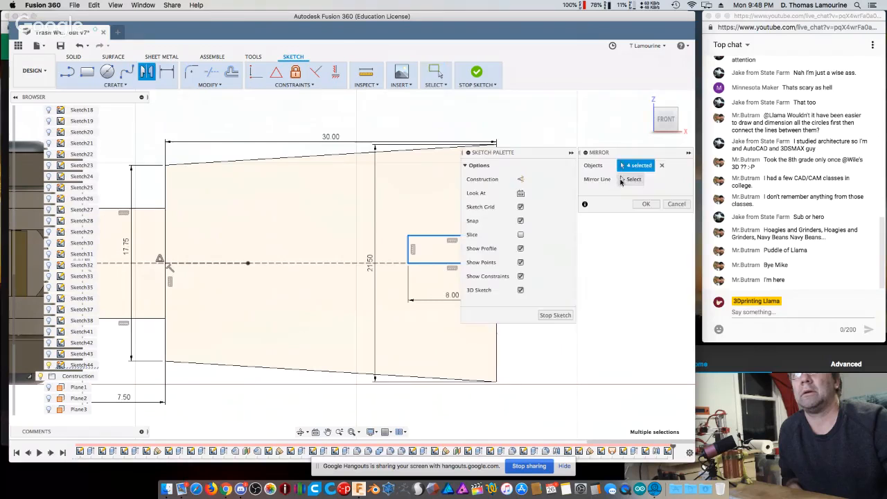
click(402, 263)
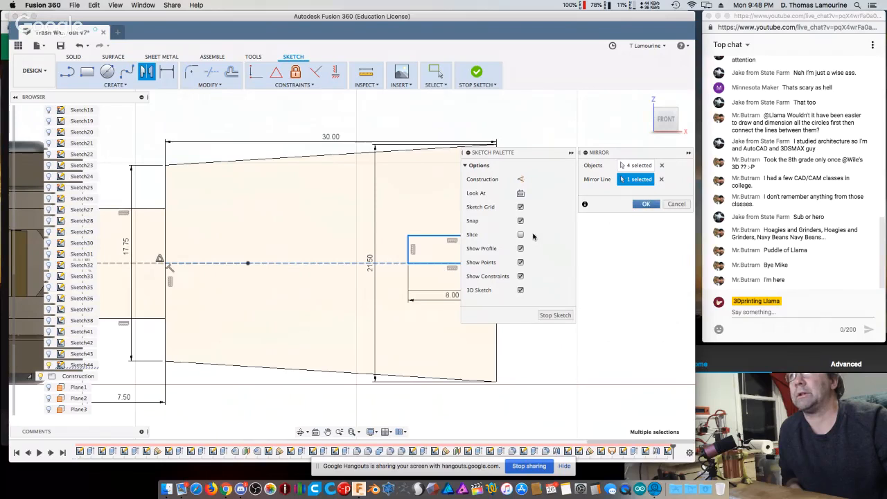
click(645, 204)
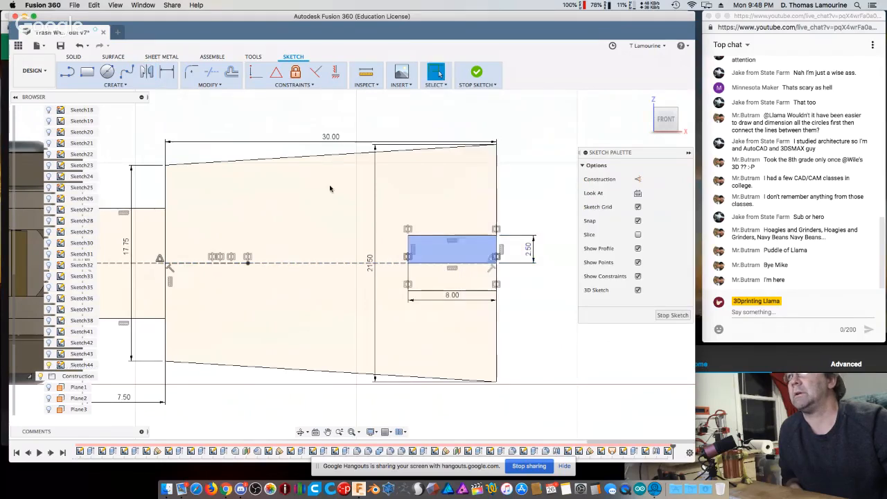
- Draw a 5 mm circle centred where the construction line meets the slot rectangles' inner edge, and save the design with the description "User Saved"
click(107, 72)
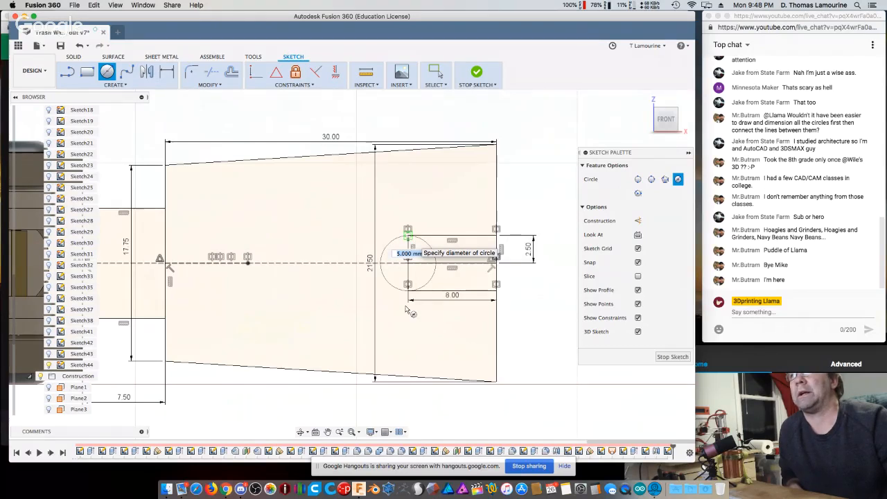
key(Return)
key(super+s)
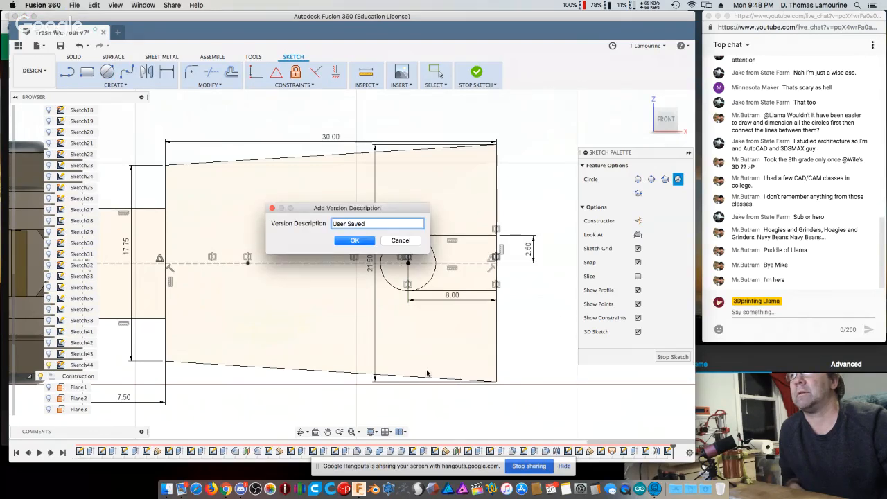
key(Return)
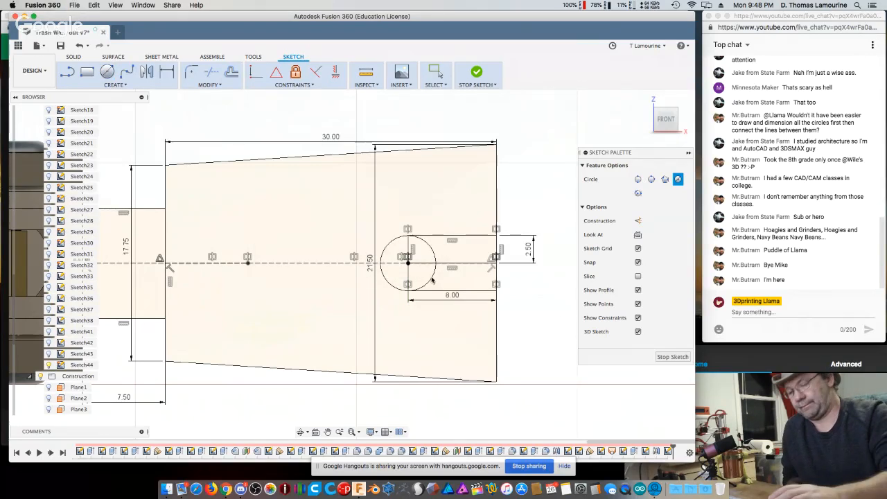
- Trim away the half of the 5 mm circle that lies inside the slot rectangles, leaving a rounded inner end
click(436, 73)
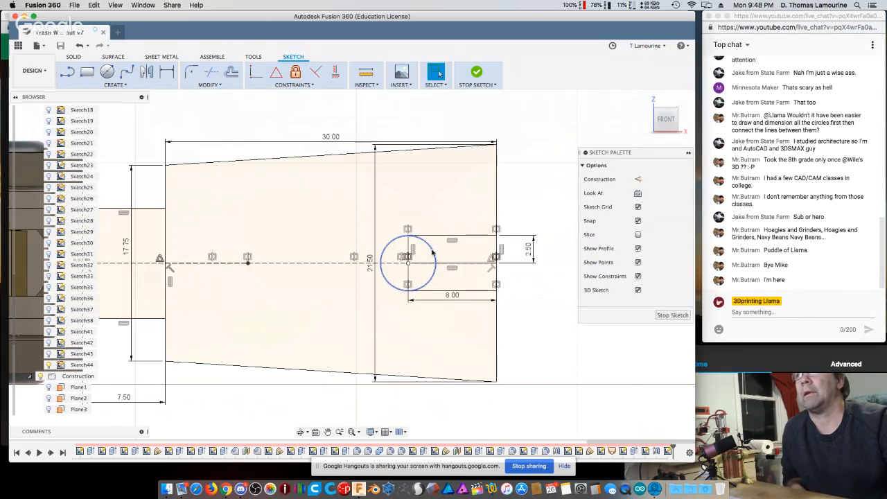
click(434, 274)
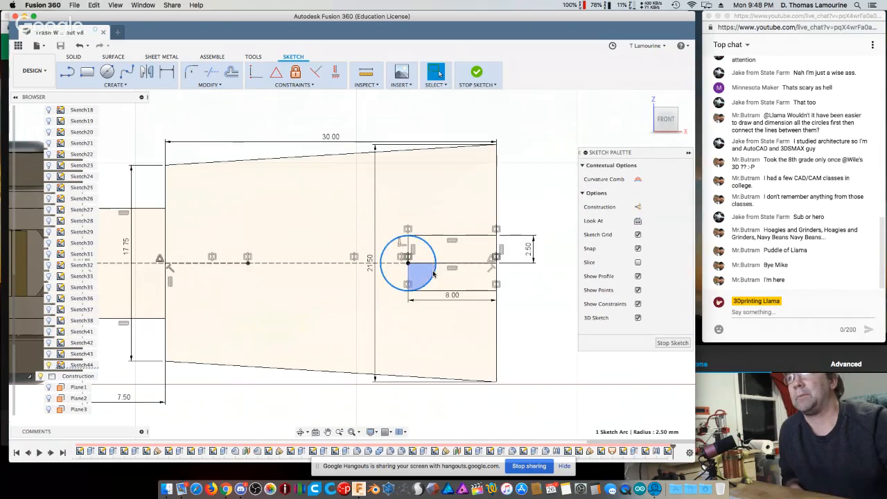
key(t)
click(435, 275)
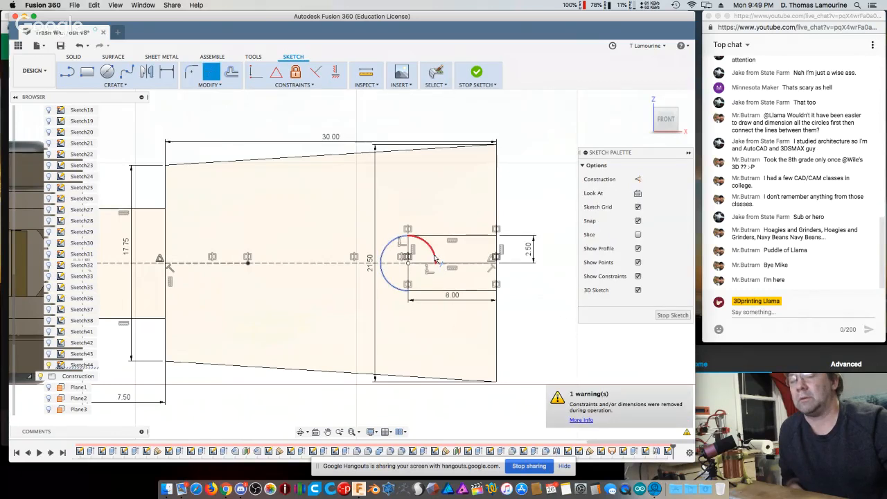
click(433, 262)
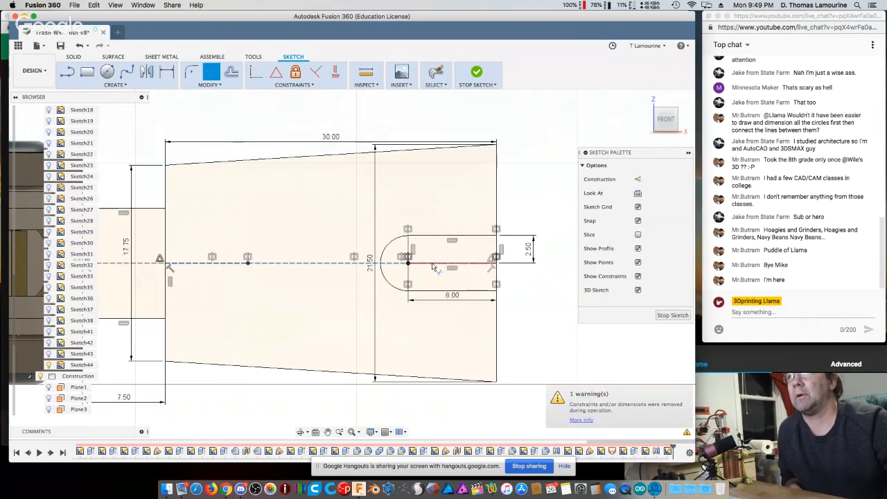
- Trim the centre line, the outer edge and the inner vertical line within the slot to leave one open, round-ended slot
click(433, 265)
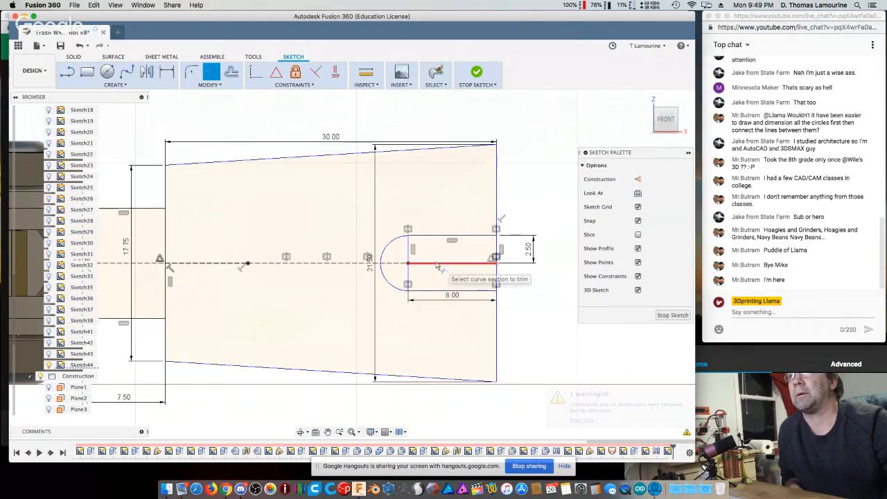
click(437, 266)
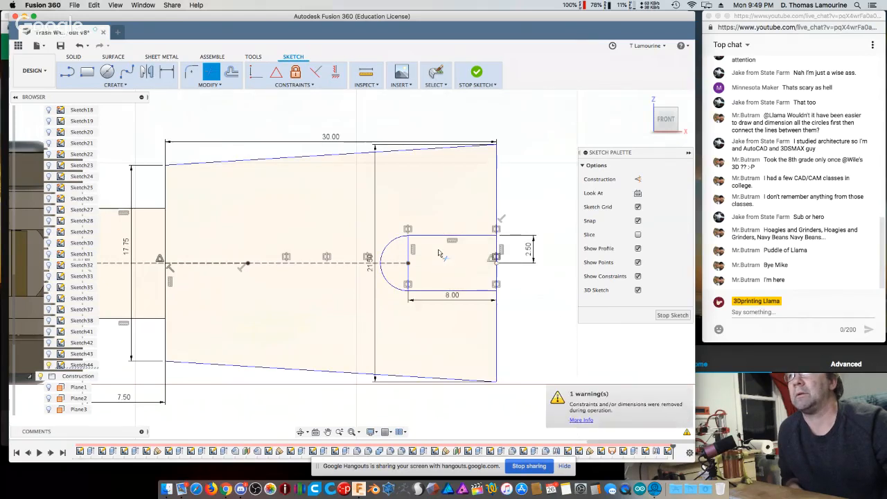
click(499, 248)
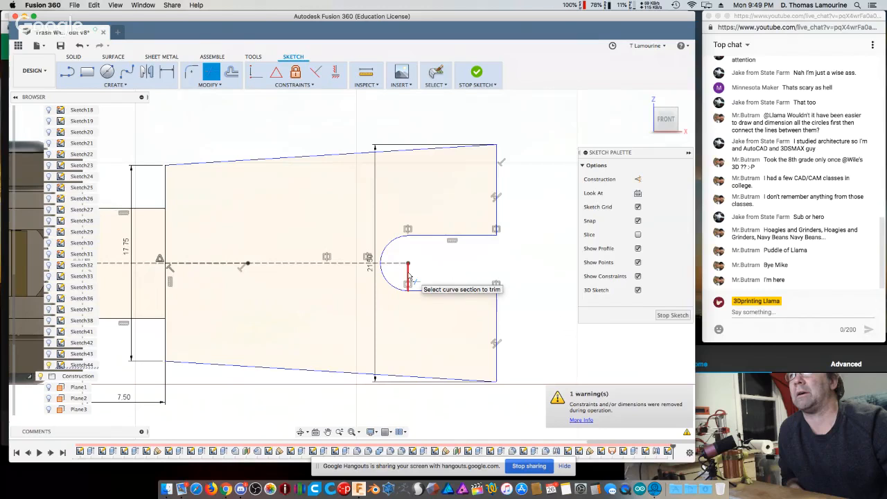
click(409, 277)
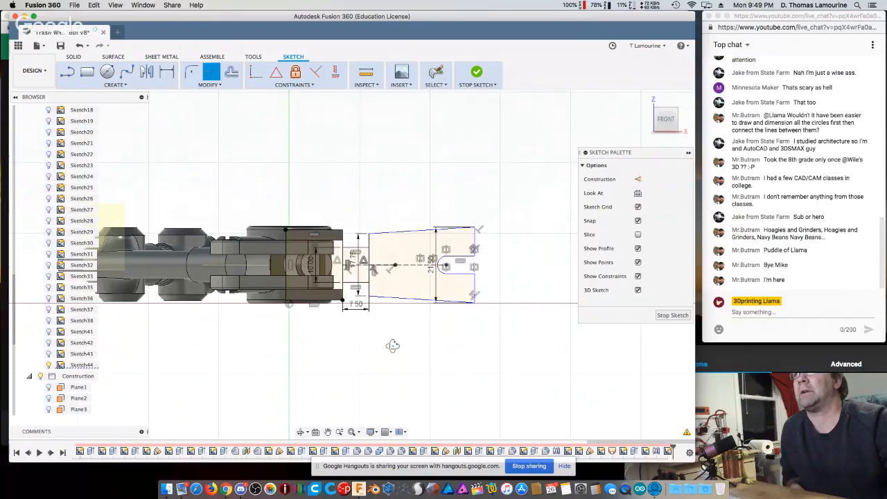
mouse_move(392, 346)
shift+middle_down()
mouse_move(386, 376)
mouse_move(388, 340)
mouse_move(400, 343)
shift+middle_up()
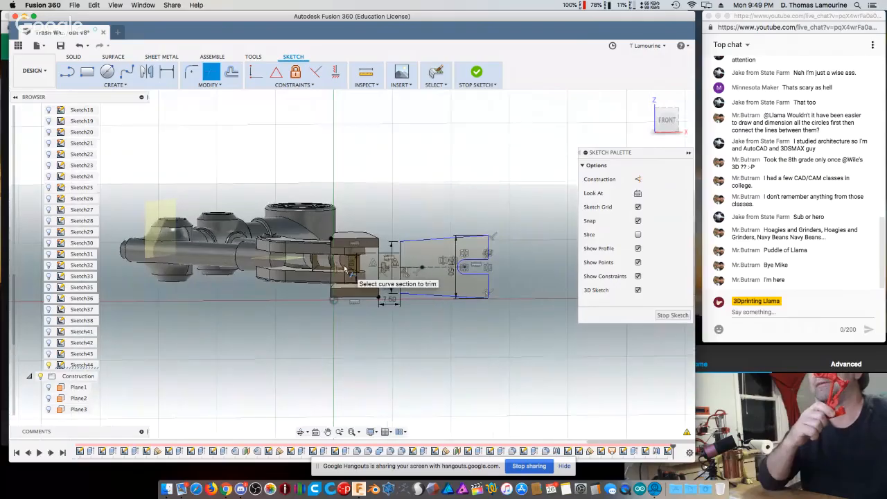
scroll(344, 269, up, 3)
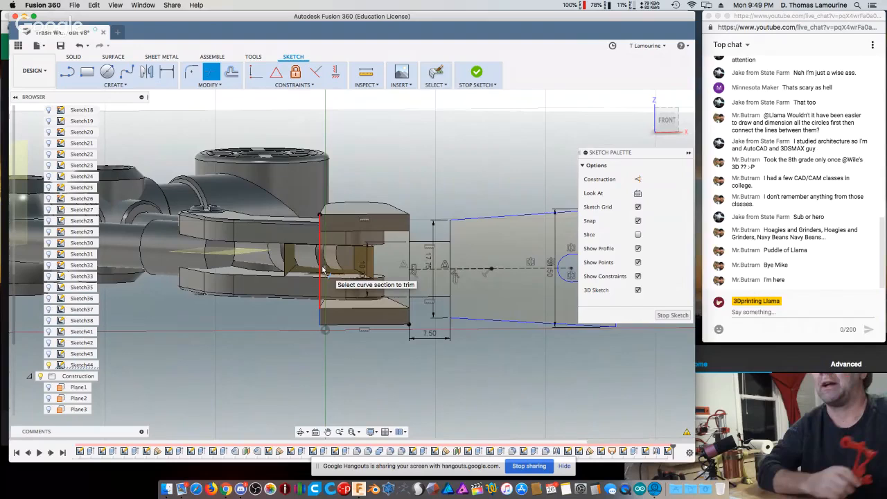
click(321, 270)
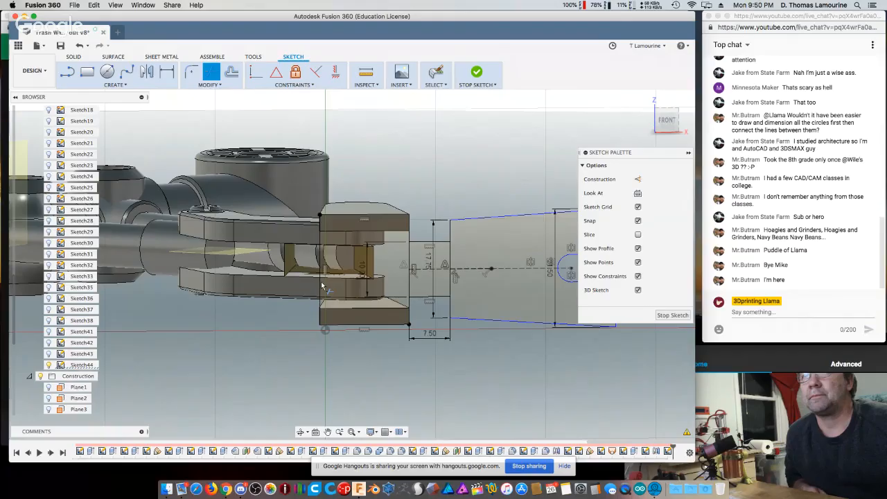
scroll(322, 284, down, 2)
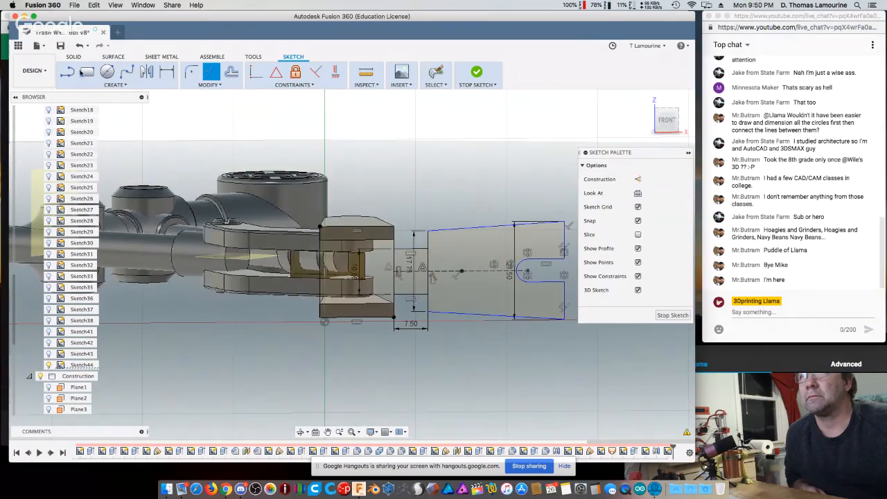
- Draw a horizontal line about 64.3 mm long from the tapered profile's centre line back through the clevis, and convert it to construction
click(87, 71)
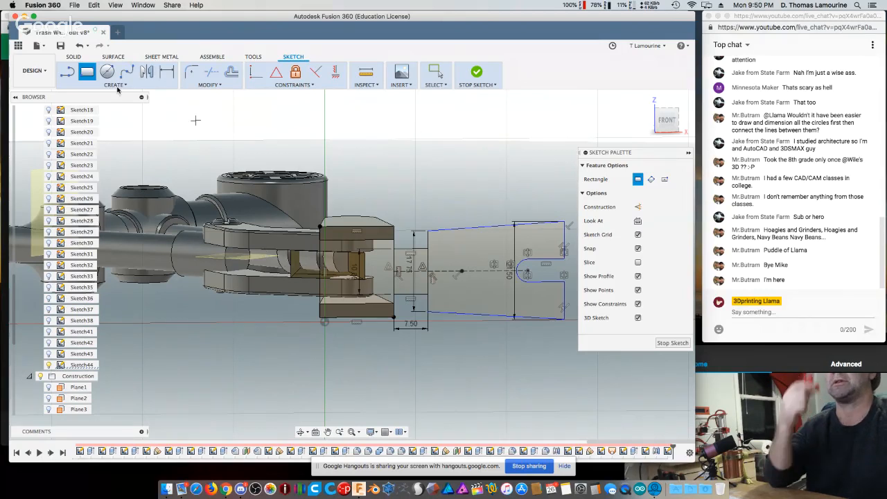
click(68, 72)
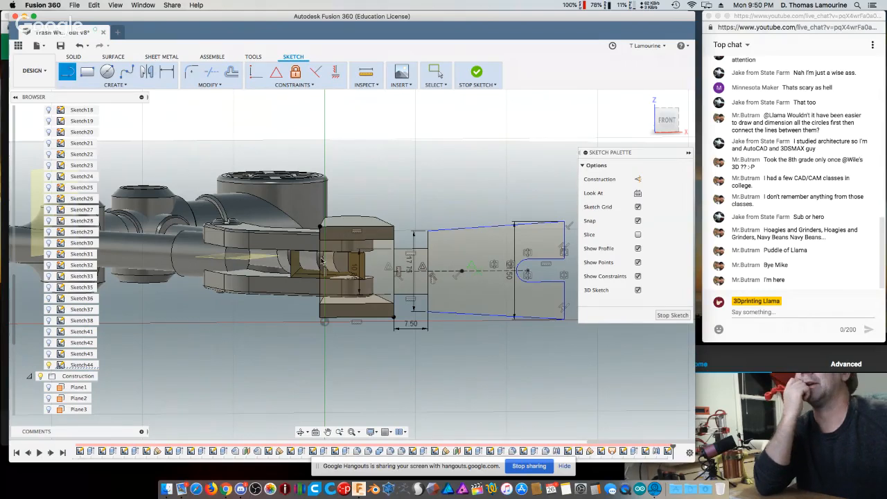
click(244, 279)
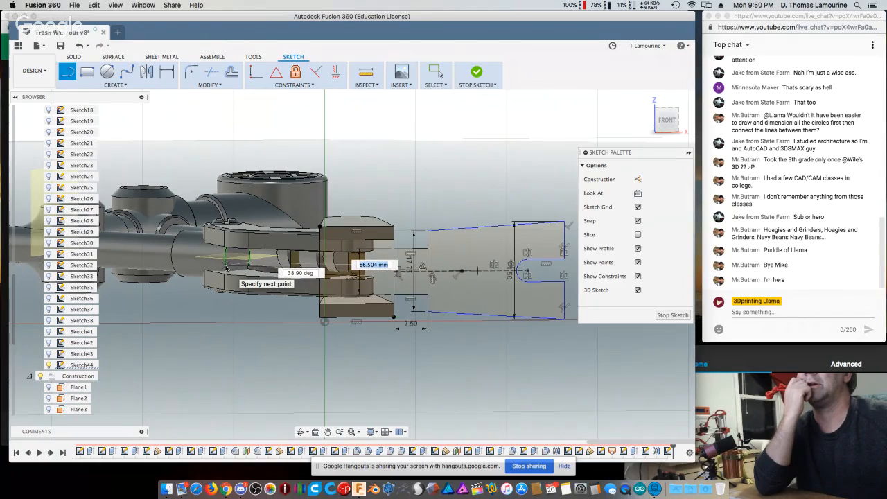
key(Tab)
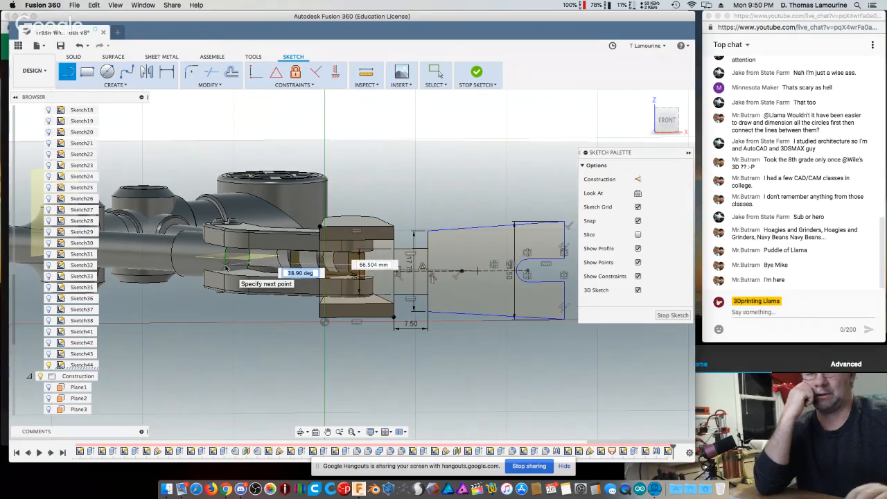
text(0)
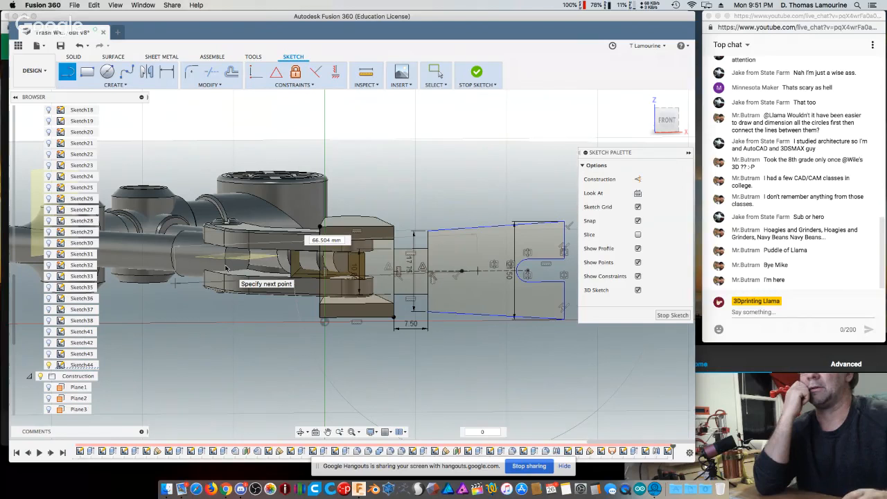
key(Tab)
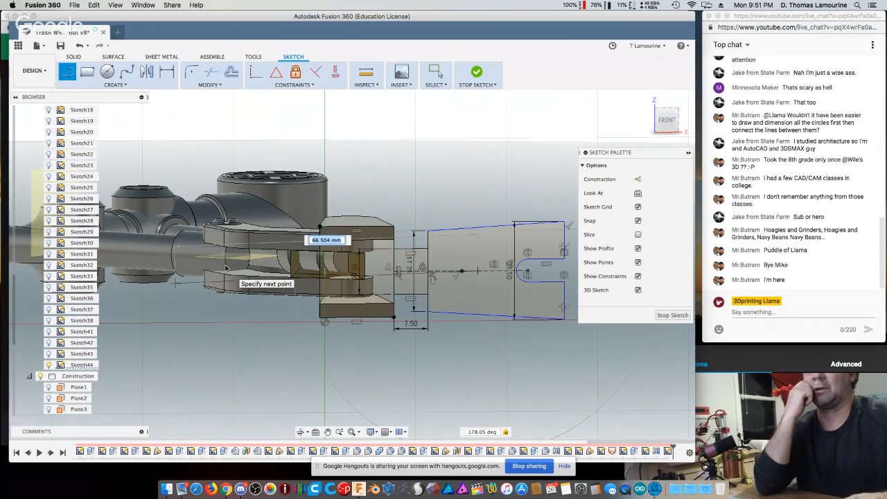
key(Tab)
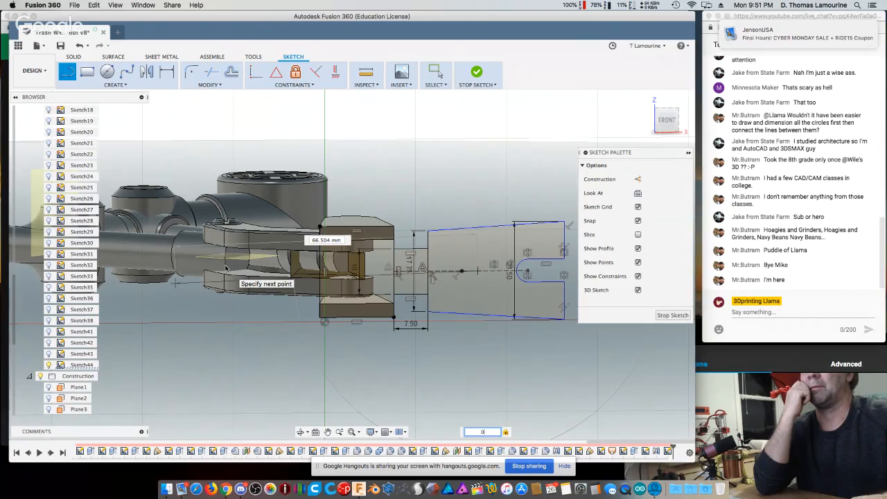
text(0)
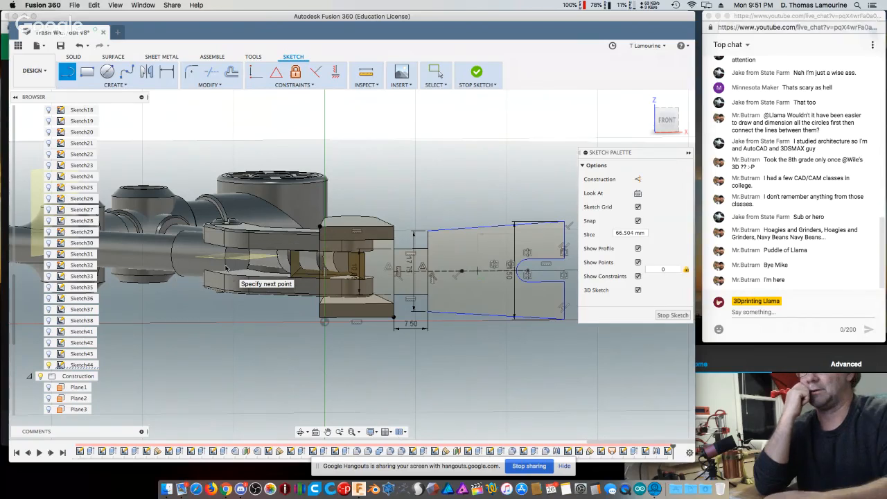
key(Tab)
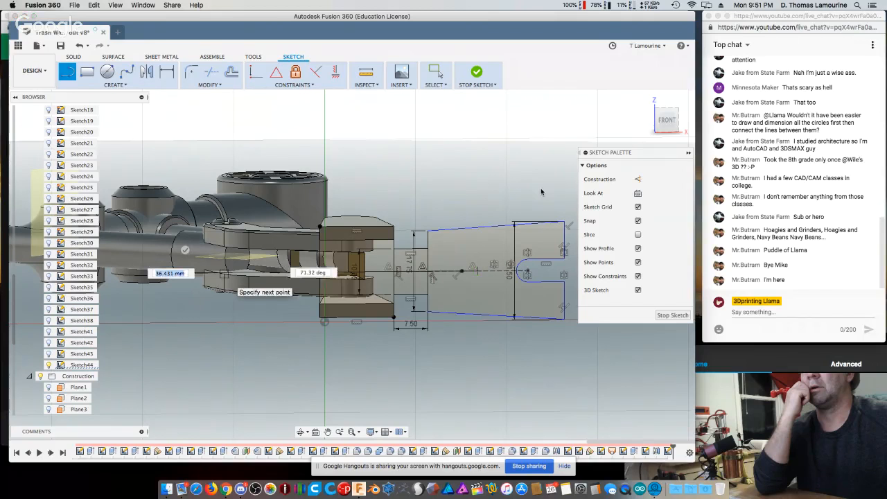
click(667, 121)
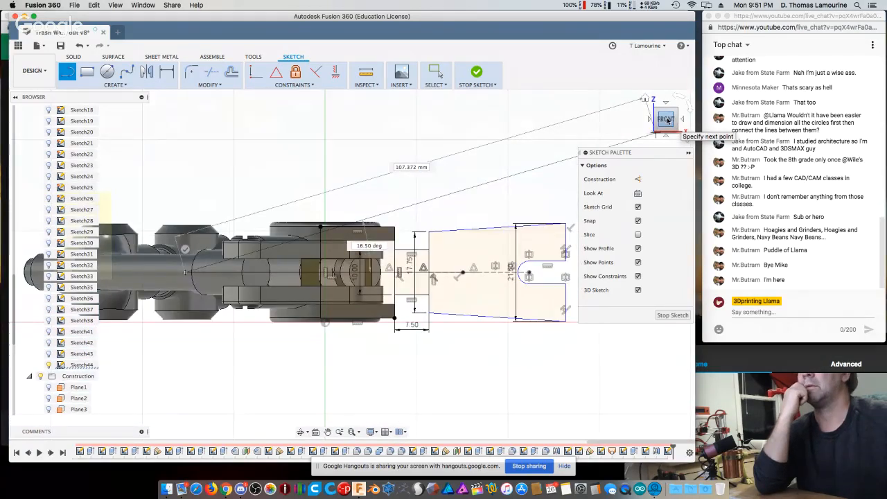
key(Escape)
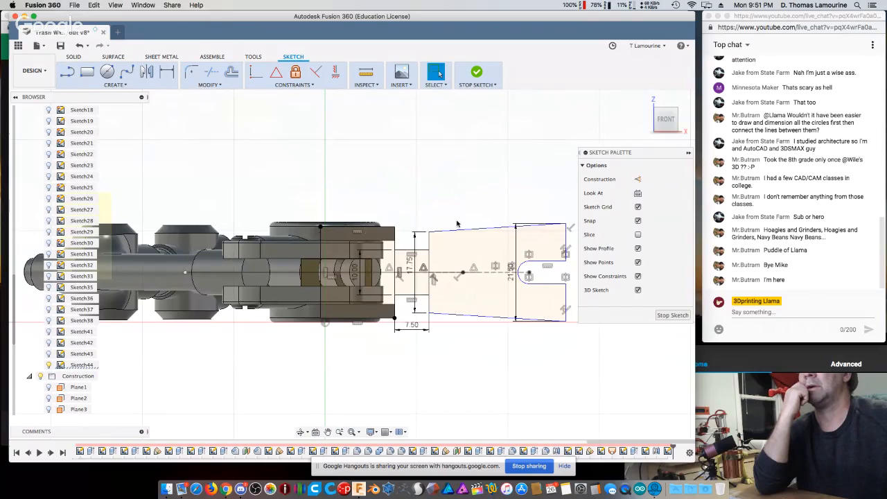
click(264, 275)
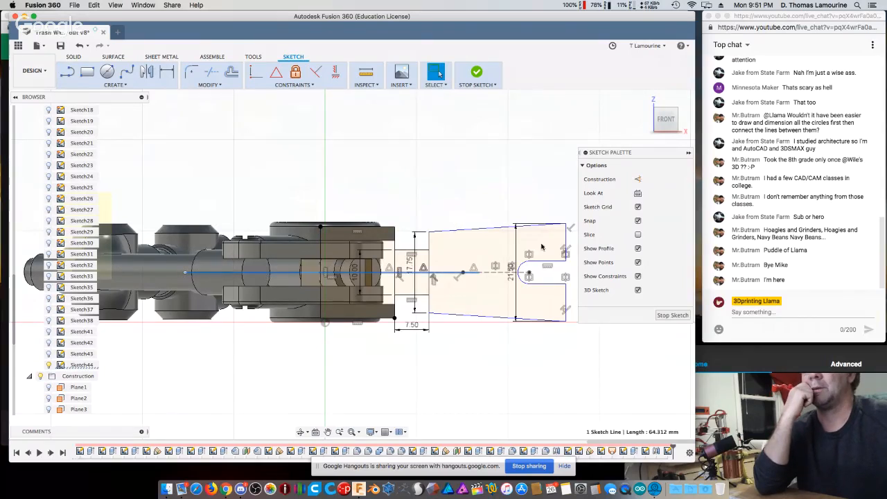
click(637, 180)
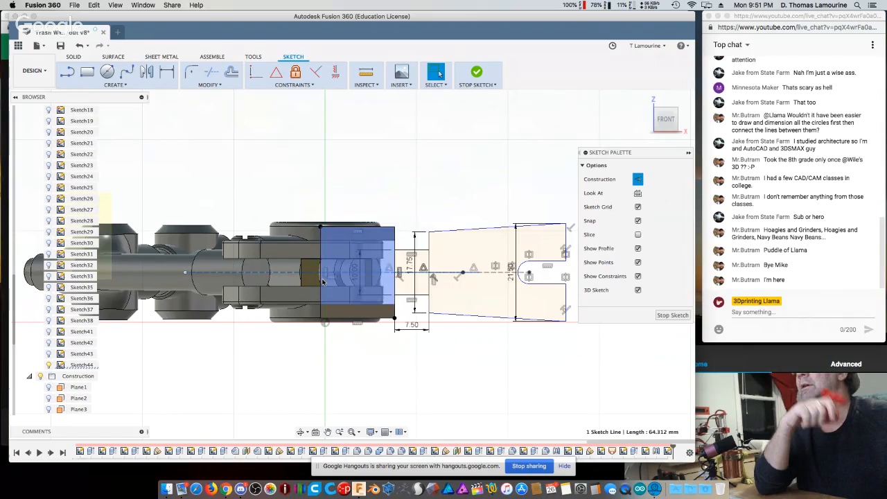
- Place a sketch point on the long construction line, within the circular area between the clevis arms
scroll(312, 265, up, 4)
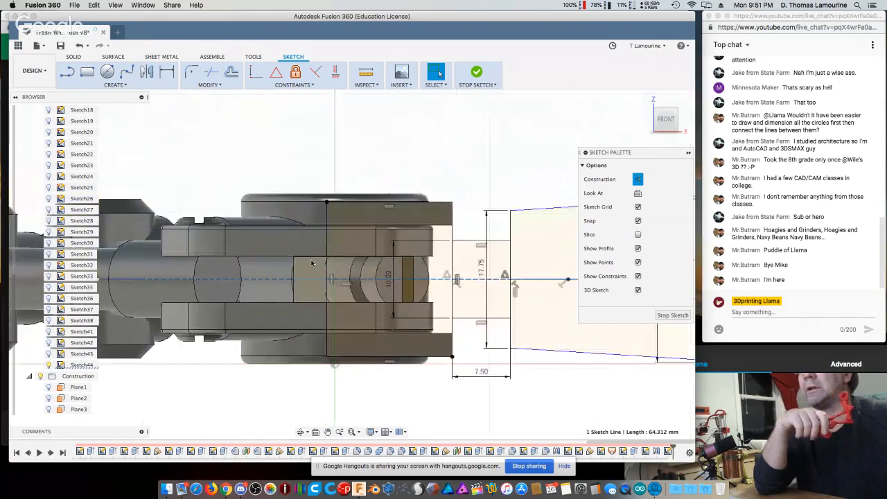
click(87, 72)
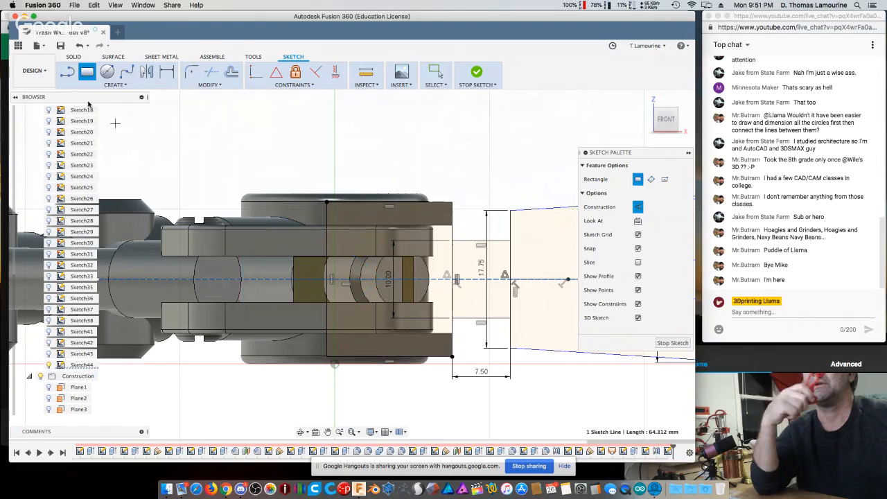
click(115, 85)
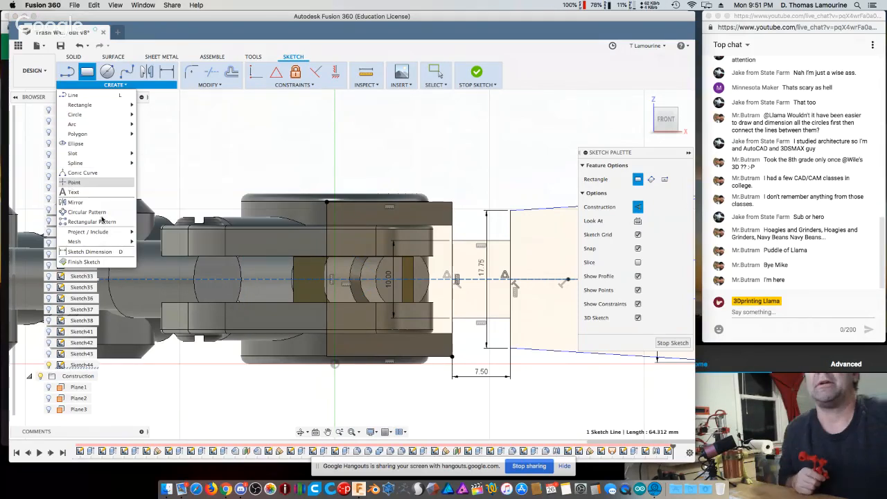
key(Escape)
key(Escape)
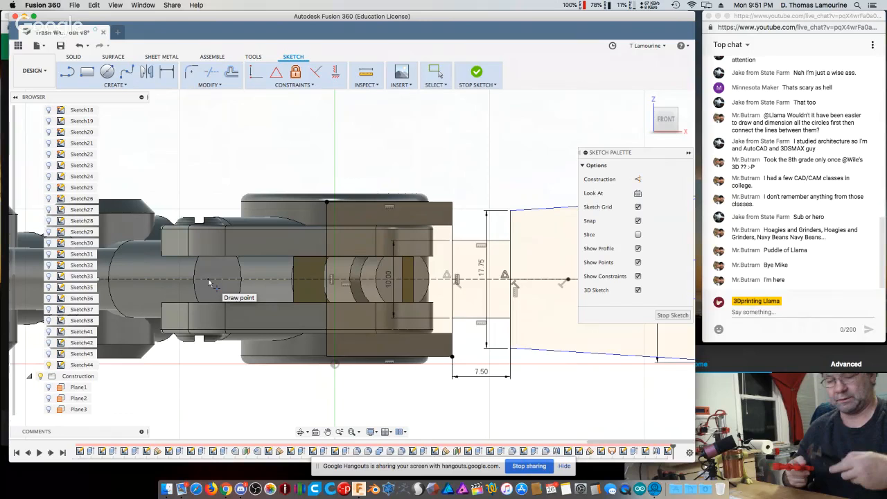
- Dimension the sketch point on the construction line 14 mm from the clevis profile's inner vertical line
key(d)
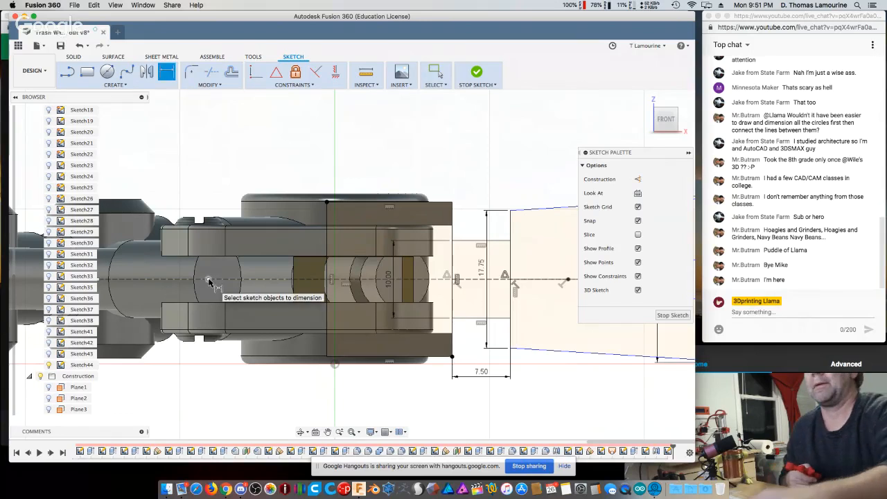
click(208, 280)
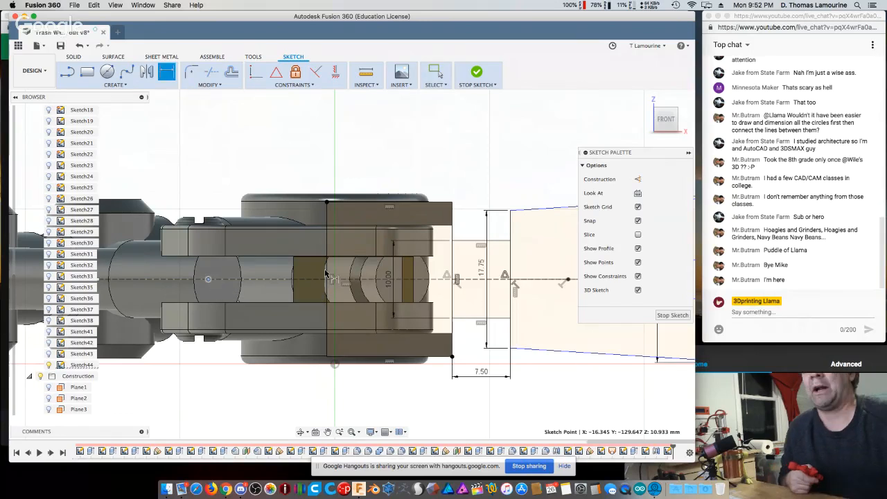
click(326, 323)
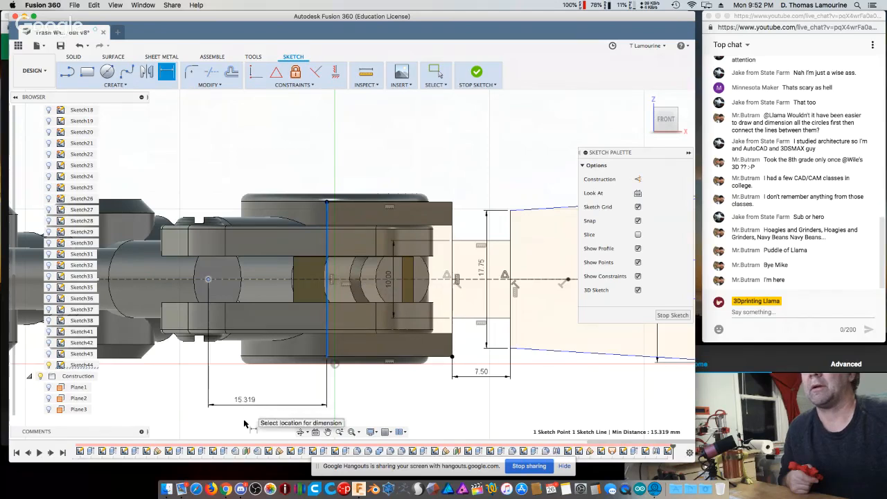
key(Return)
text(14)
key(Return)
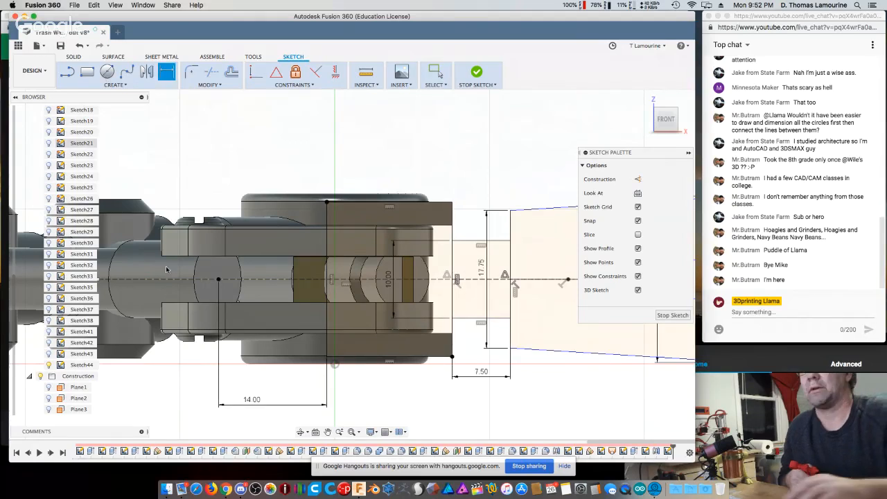
- Draw a 16 mm diameter circle centred on the sketch point between the clevis arms
key(c)
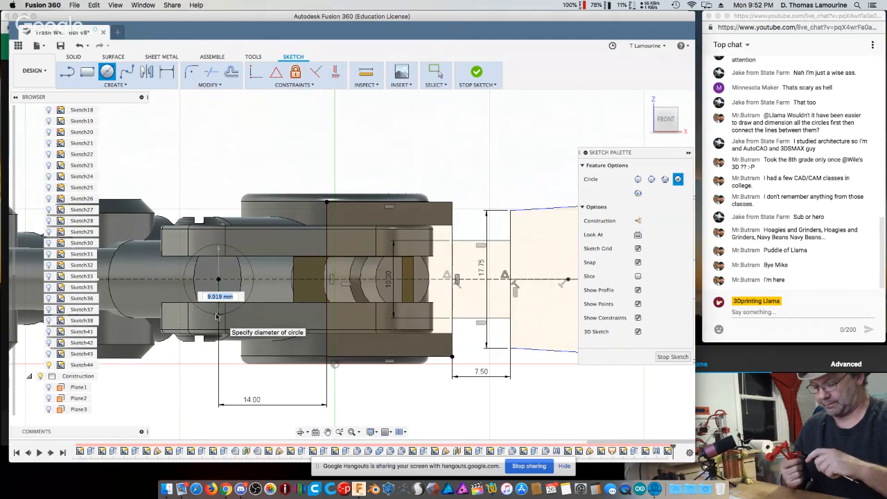
text(16)
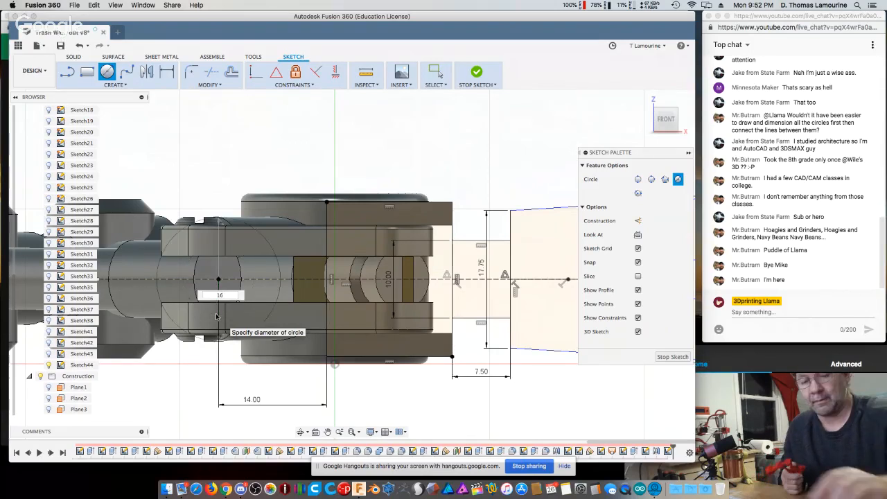
key(Tab)
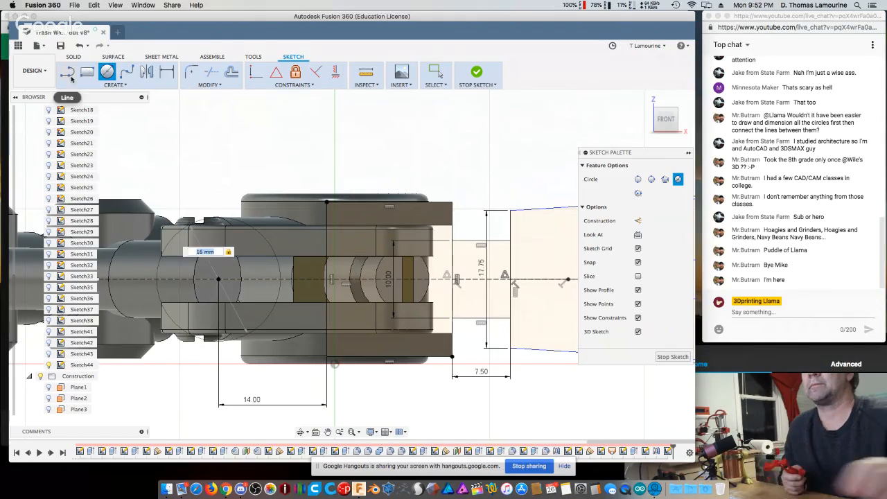
key(Return)
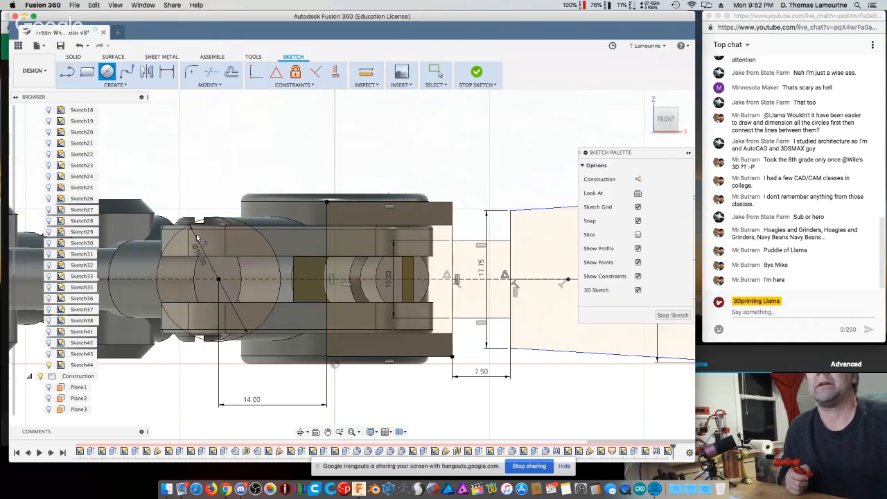
- Draw a vertical line about 8.5 mm long between two points on the 16 mm circle, on the side facing the clevis profile
click(66, 73)
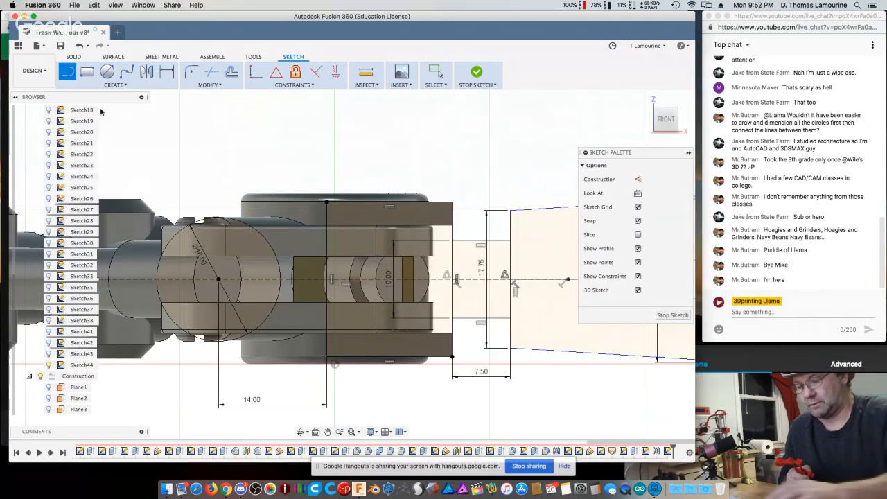
click(271, 247)
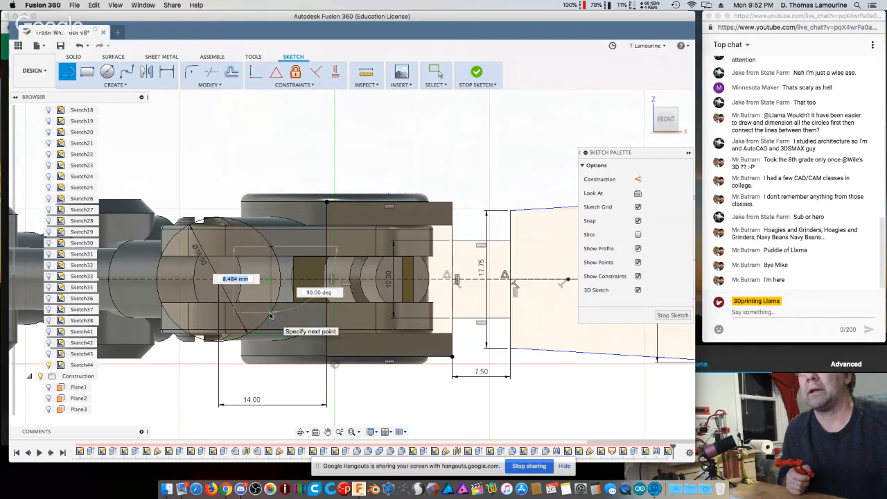
double_click(271, 316)
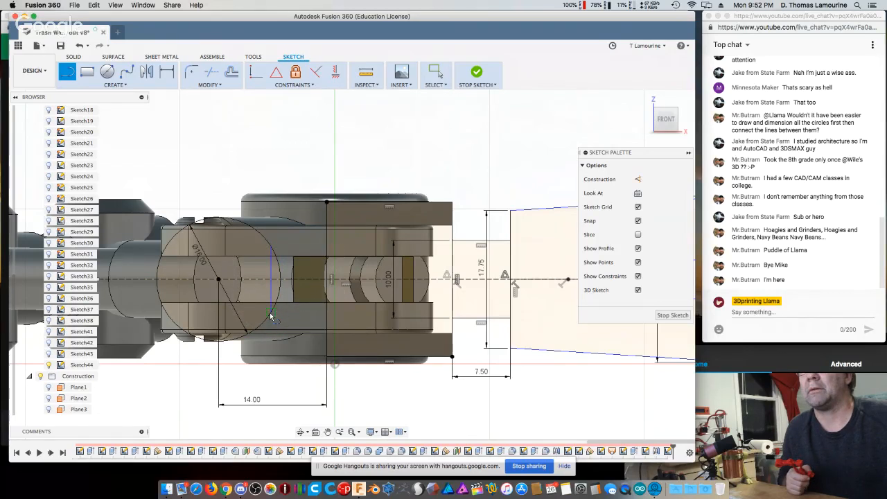
key(Escape)
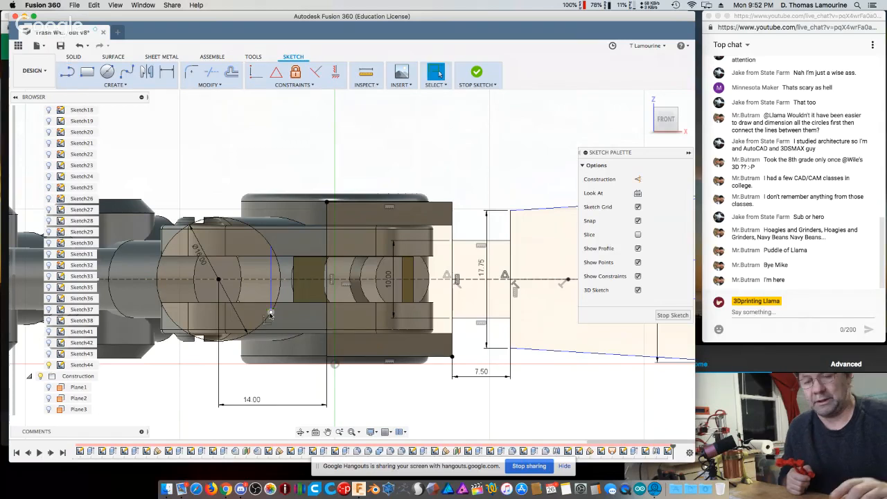
- Dimension the length of the line across the 16 mm circle as 10 mm
key(d)
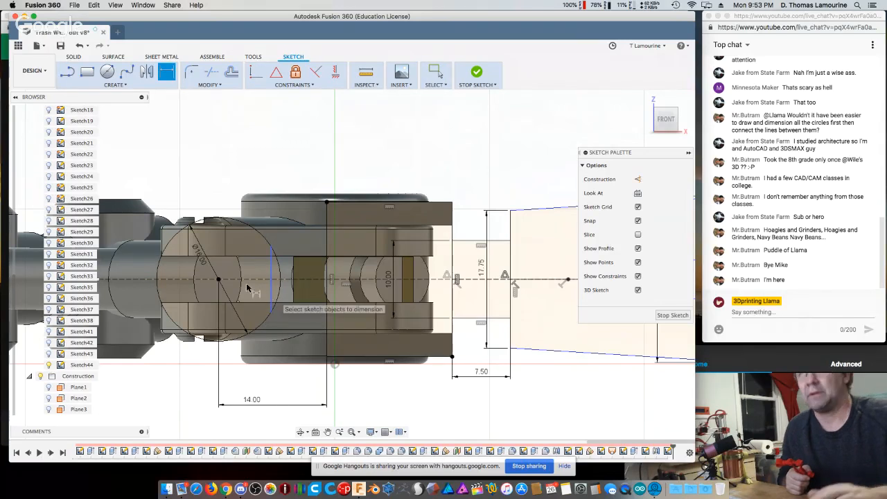
click(270, 294)
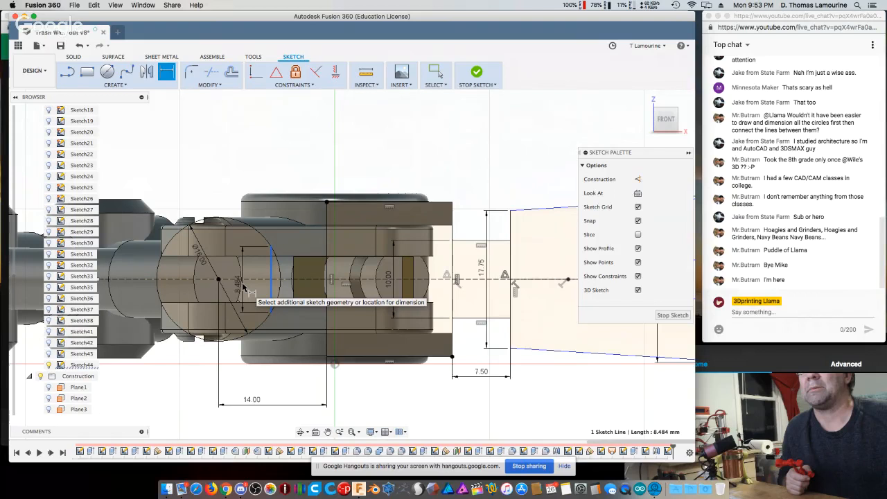
click(243, 285)
text(10)
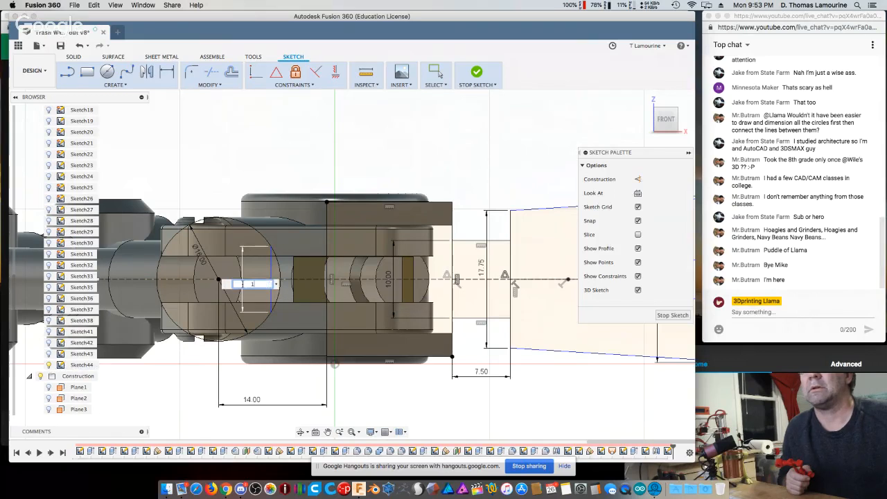
key(Return)
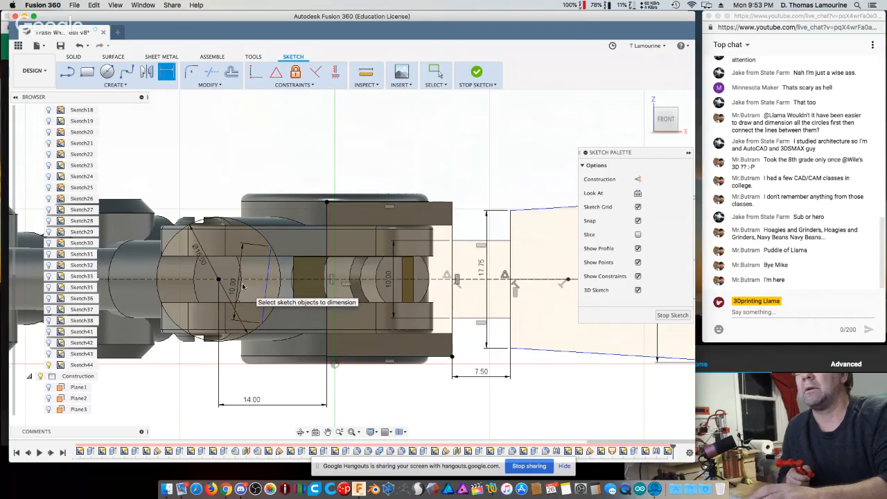
- Apply a Horizontal/Vertical constraint to the 10 mm line across the circle
key(Escape)
click(268, 276)
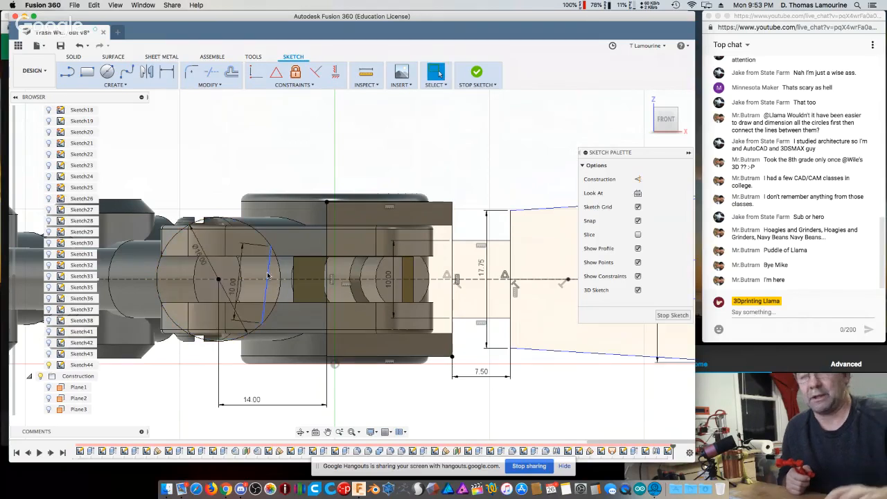
click(289, 86)
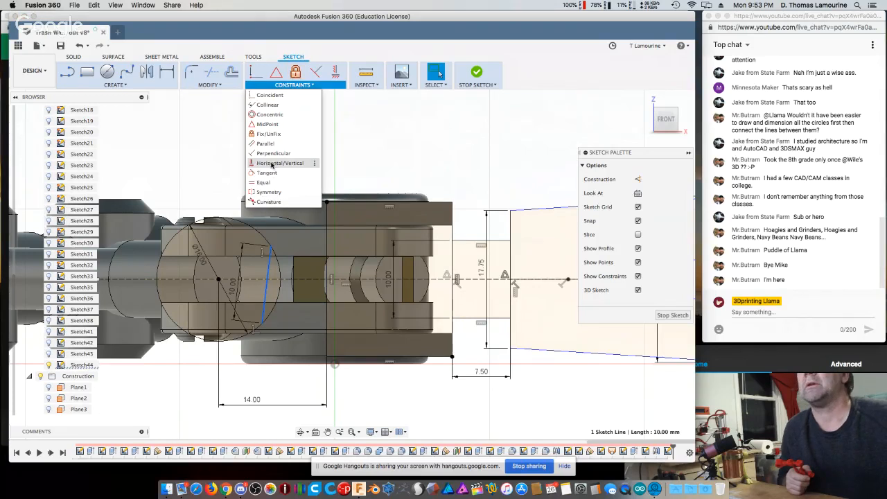
click(271, 165)
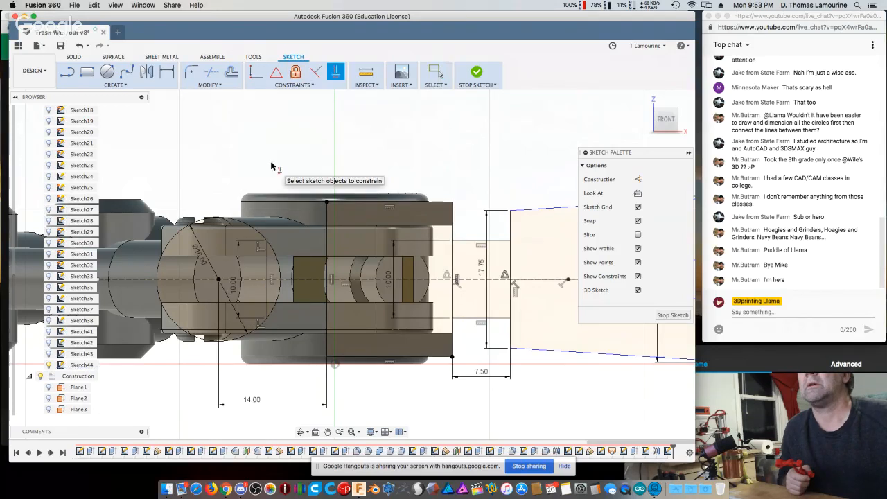
- Draw two slanted lines joining the upper and lower inner corners of the clevis profile to the ends of the 10 mm line
click(67, 73)
click(324, 203)
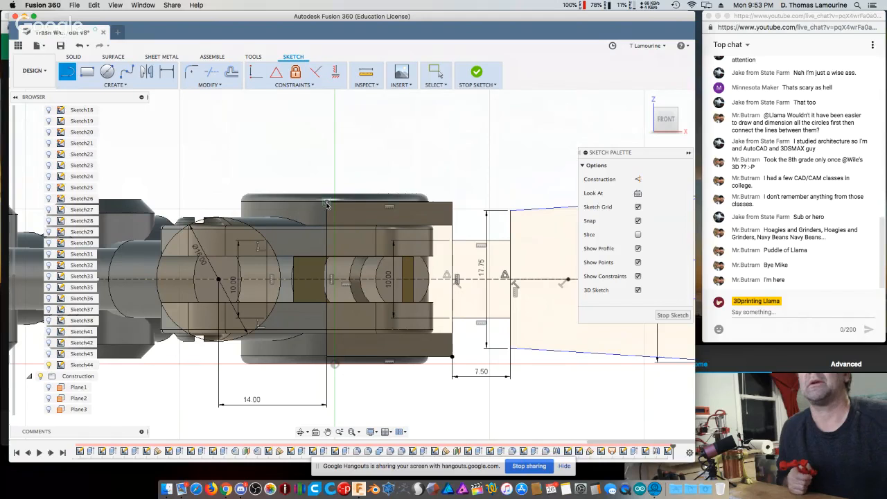
click(265, 242)
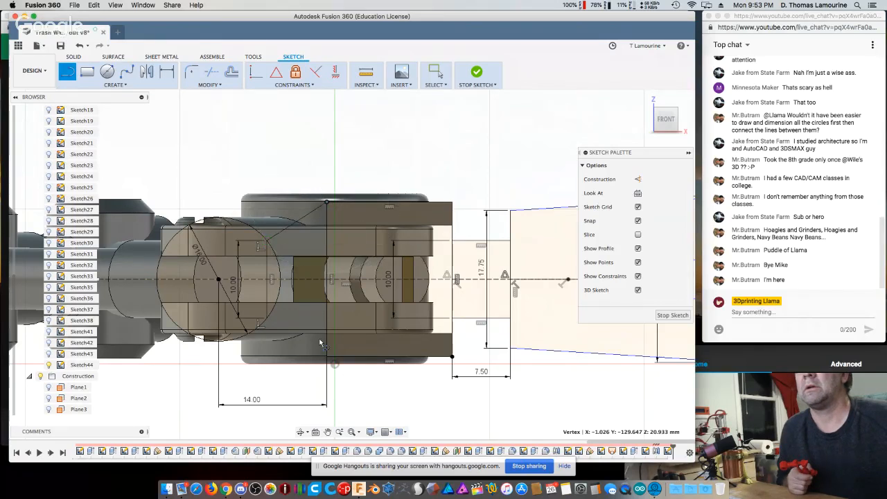
click(267, 321)
key(Escape)
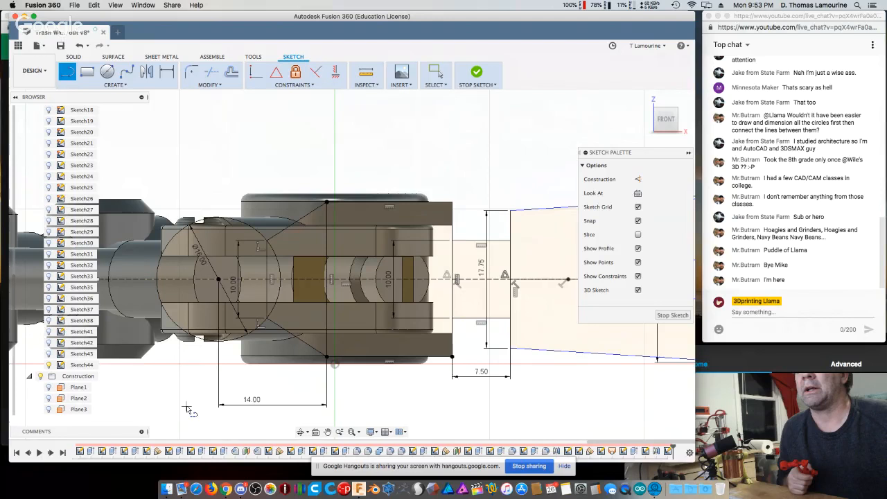
scroll(205, 319, down, 5)
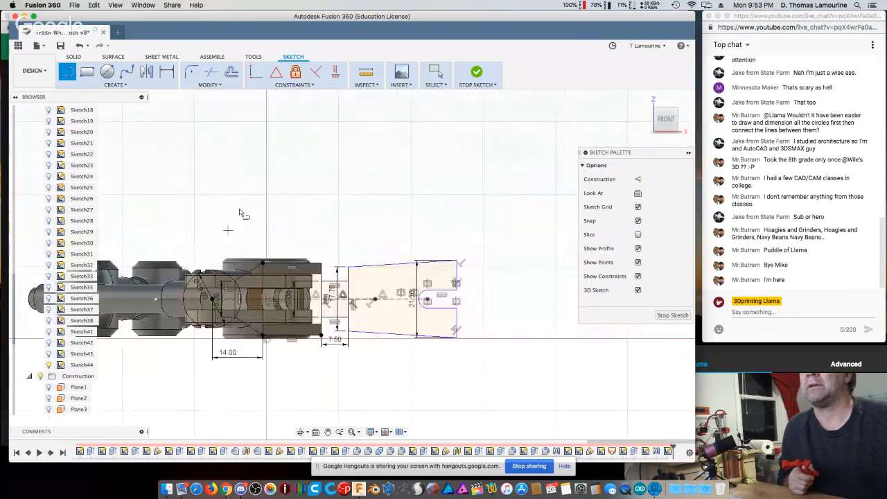
shift+middle_drag(239, 210, 237, 311)
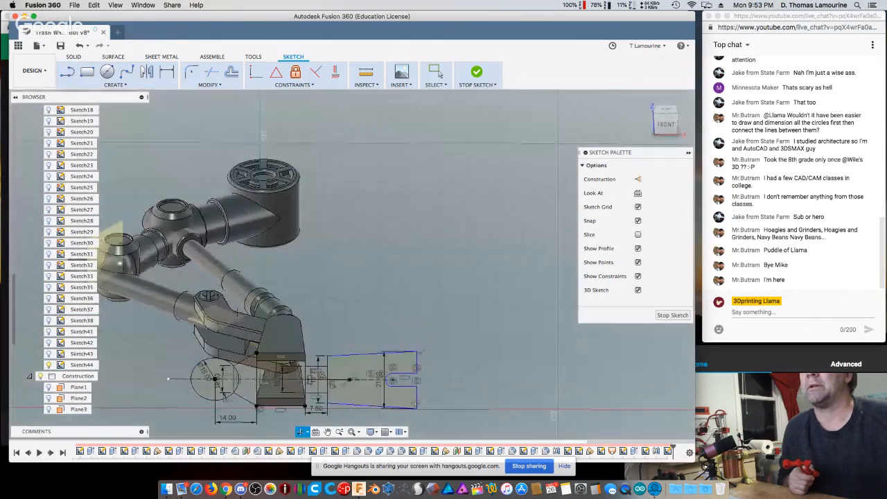
key(l)
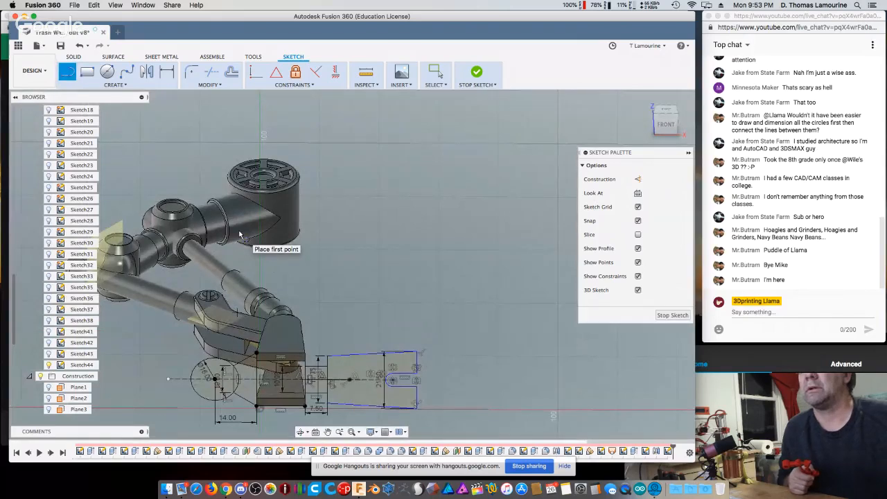
key(Escape)
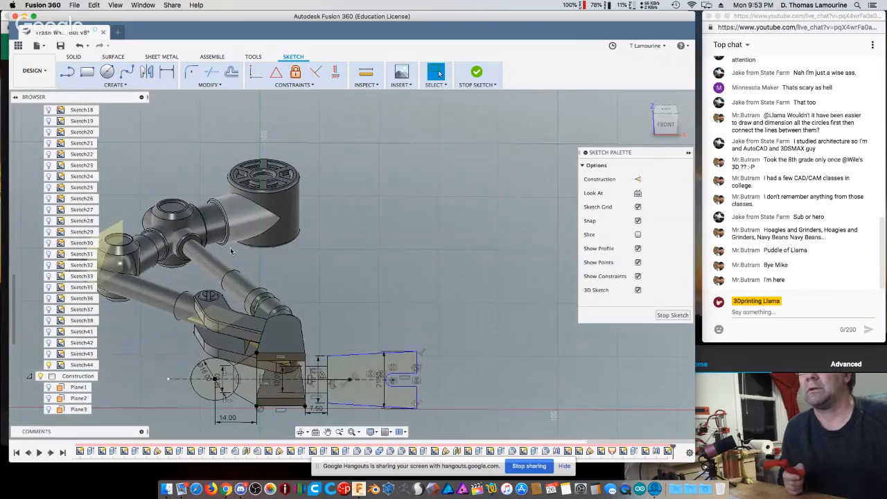
- Extrude the slotted tapered profile by -16.5 mm as a new body
click(217, 373)
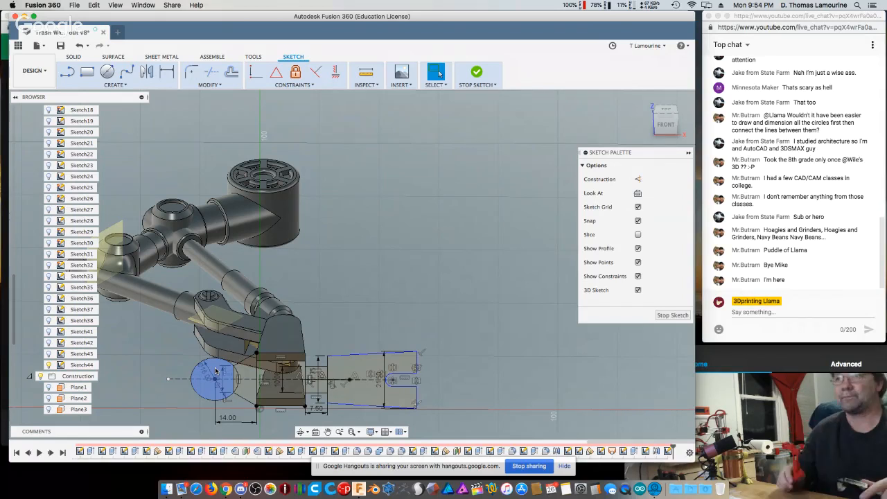
click(353, 370)
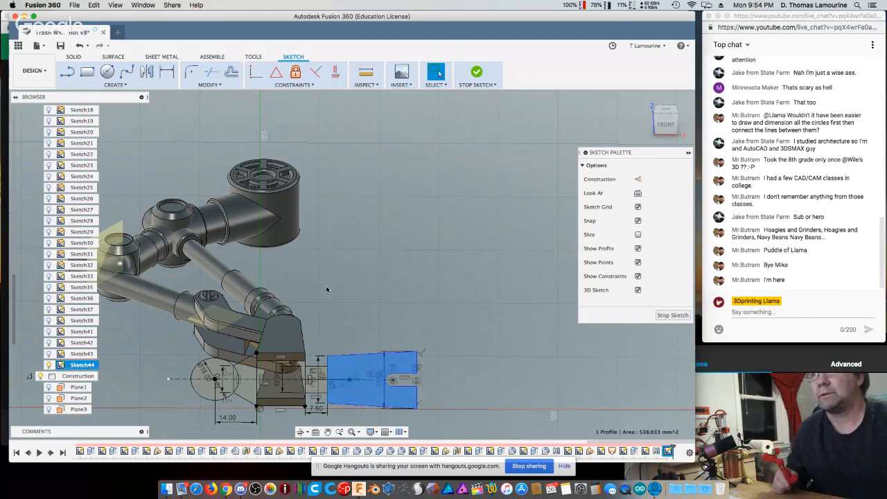
shift+middle_drag(328, 290, 335, 333)
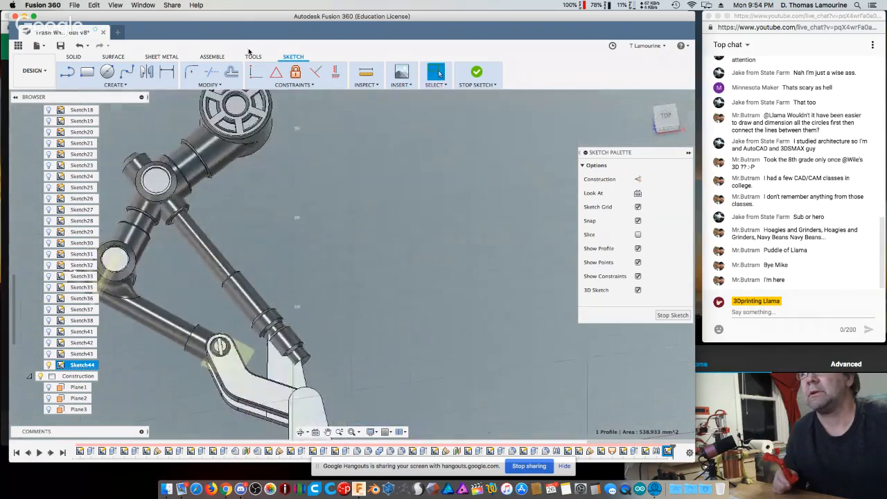
click(72, 57)
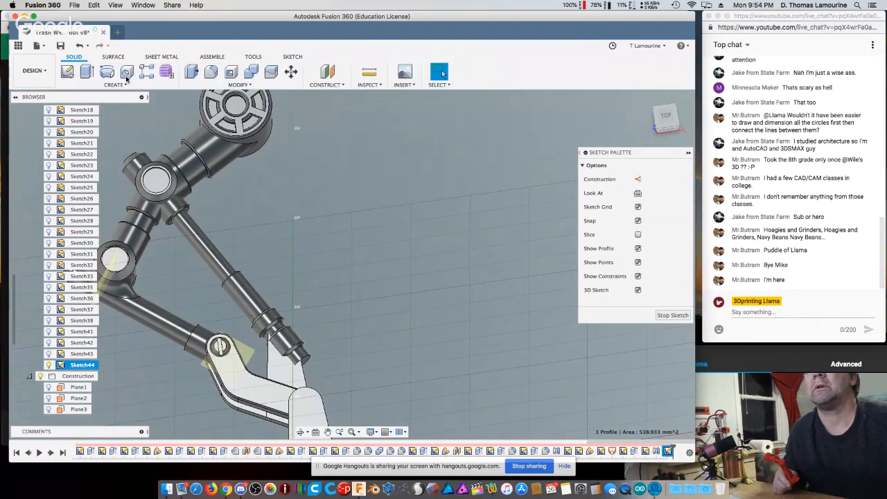
click(86, 72)
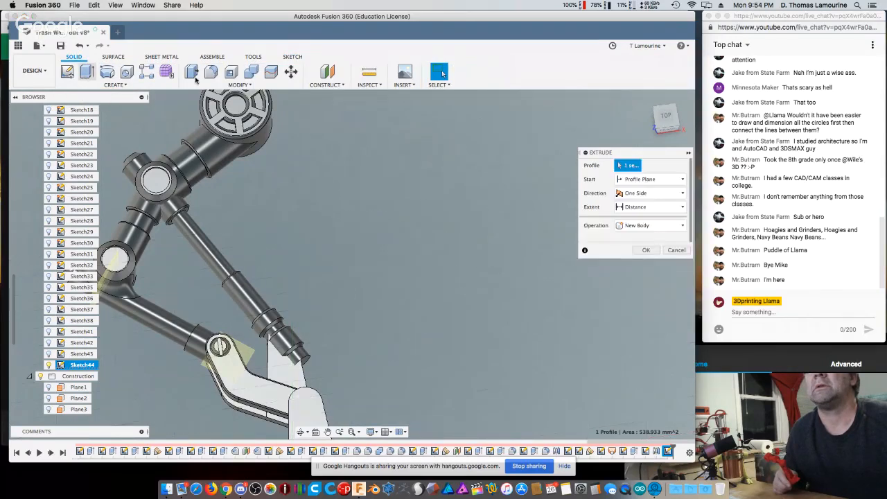
scroll(314, 199, down, 3)
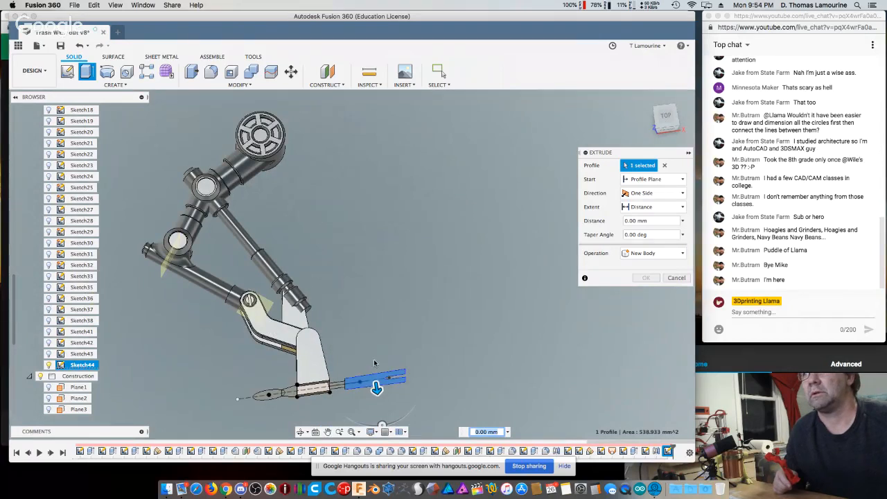
drag(376, 389, 369, 344)
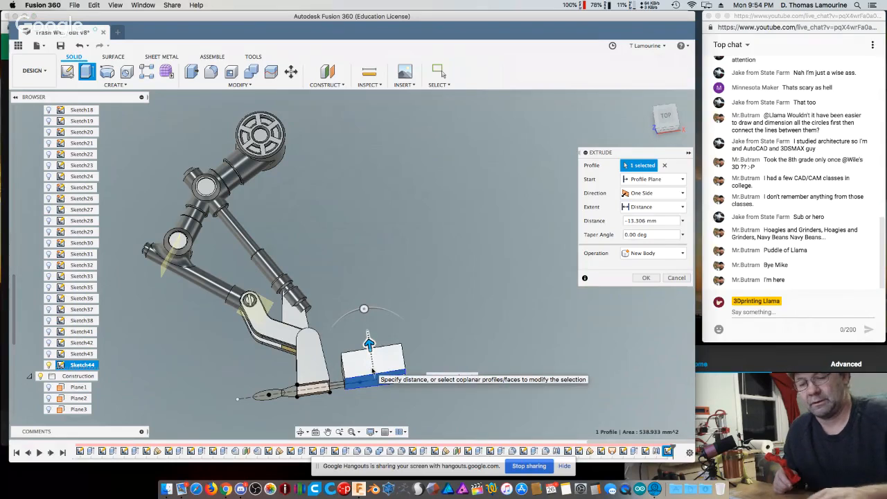
text(-16.5)
key(Return)
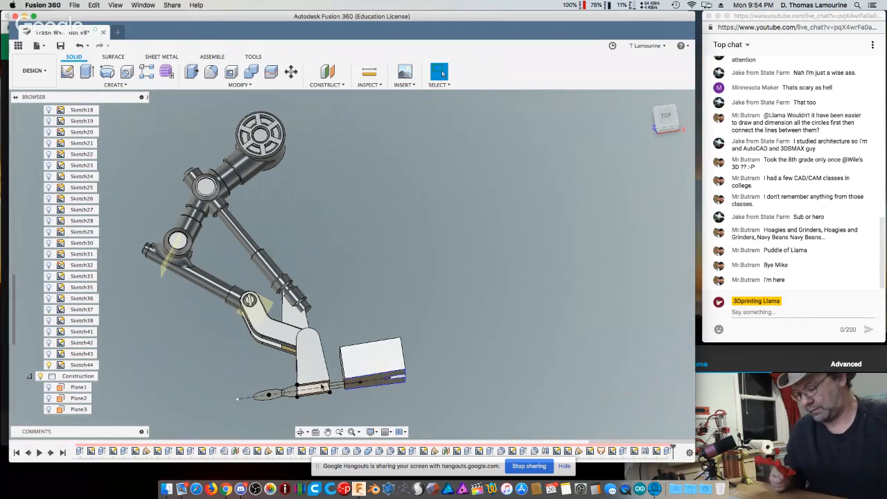
scroll(322, 386, up, 5)
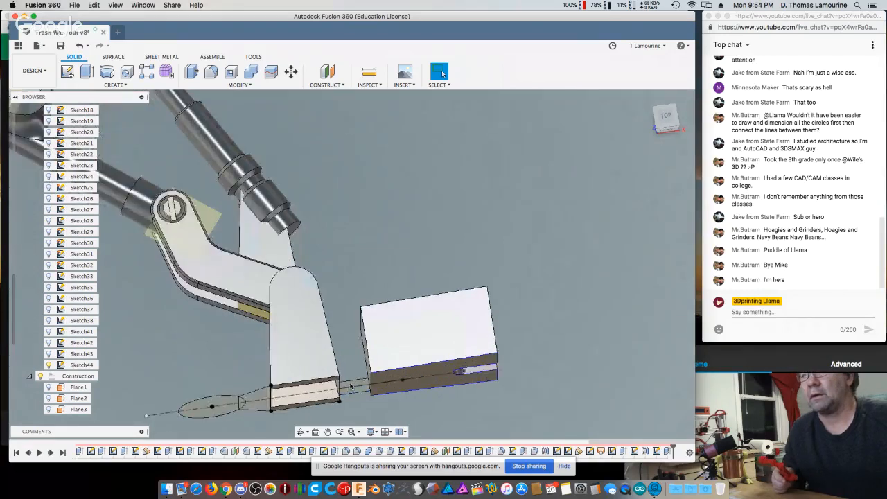
- Extrude the narrow rectangular profile connecting the clevis to the slotted block by -11 mm
scroll(354, 387, up, 5)
click(354, 384)
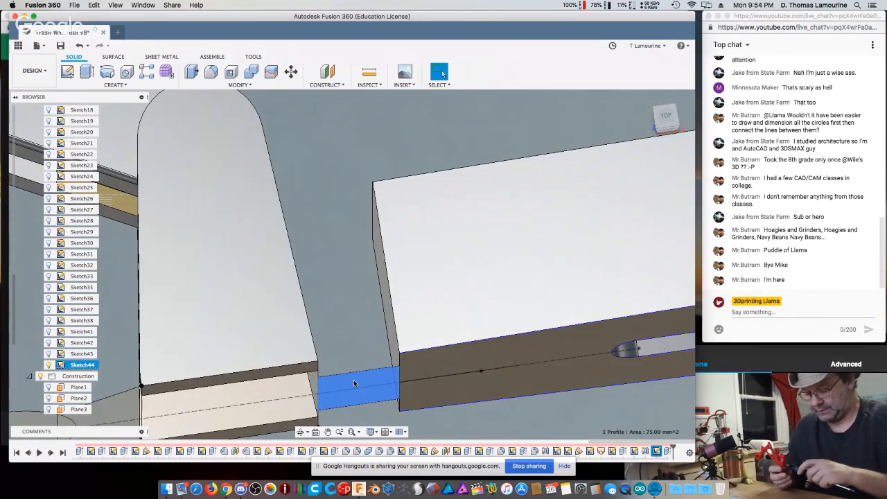
click(87, 72)
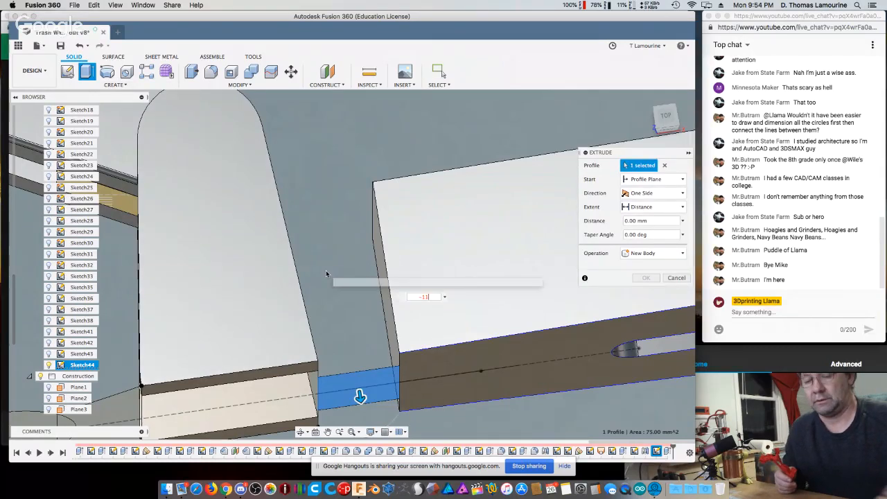
text(-11)
key(Return)
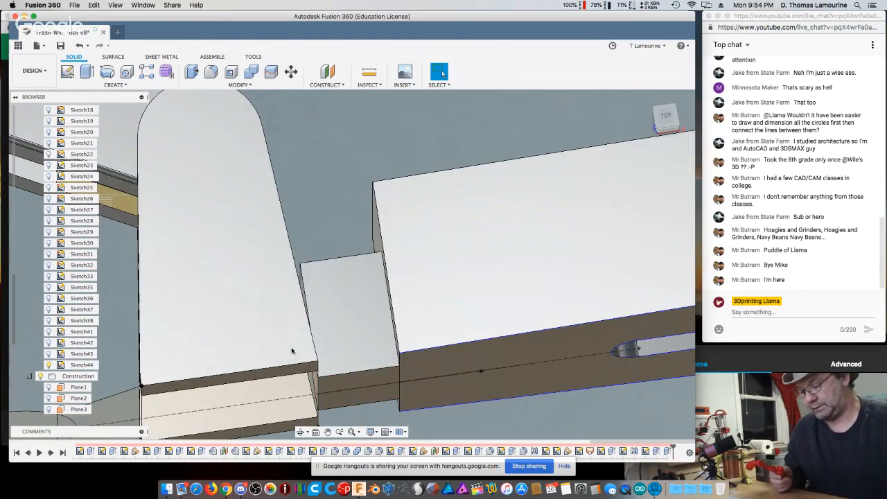
- Reopen the sketch with the clevis and circle profiles and project the end face of the clevis's upper arm into it
scroll(292, 355, down, 2)
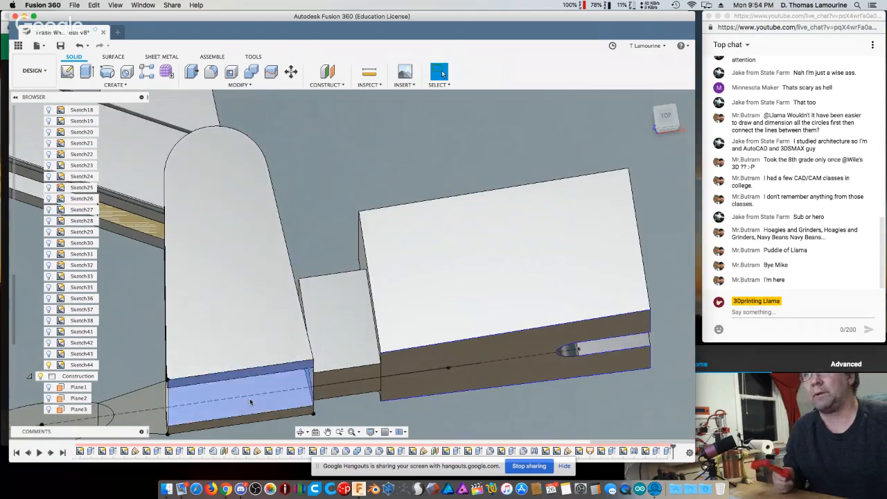
click(230, 394)
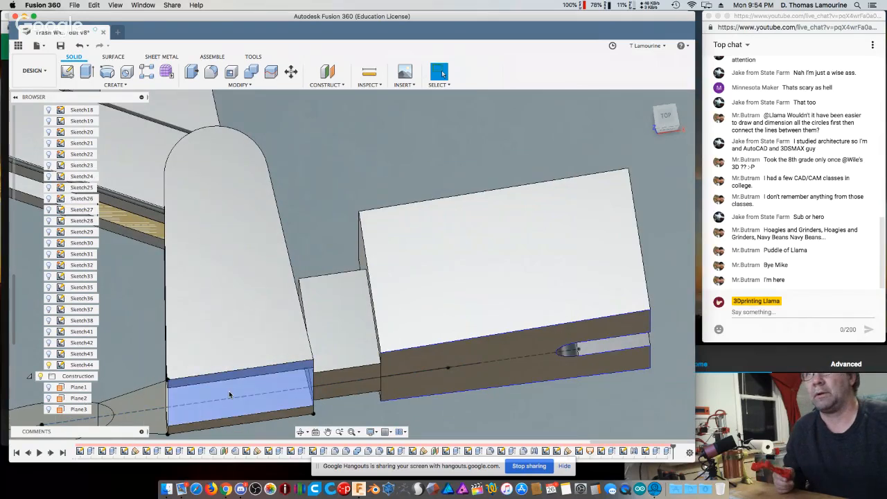
click(229, 394)
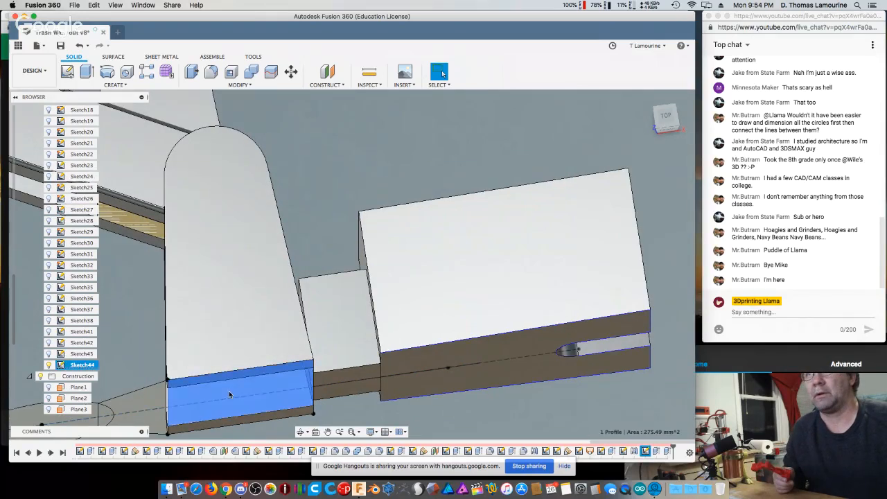
shift+middle_drag(229, 391, 231, 375)
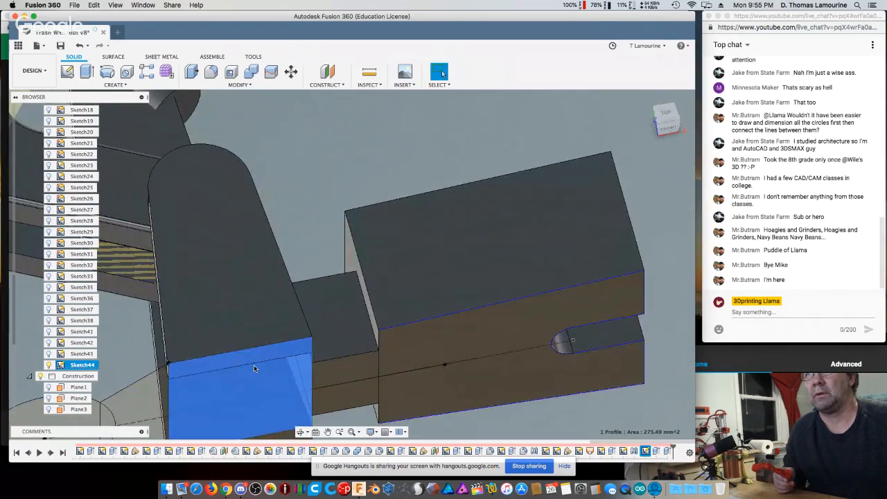
double_click(253, 365)
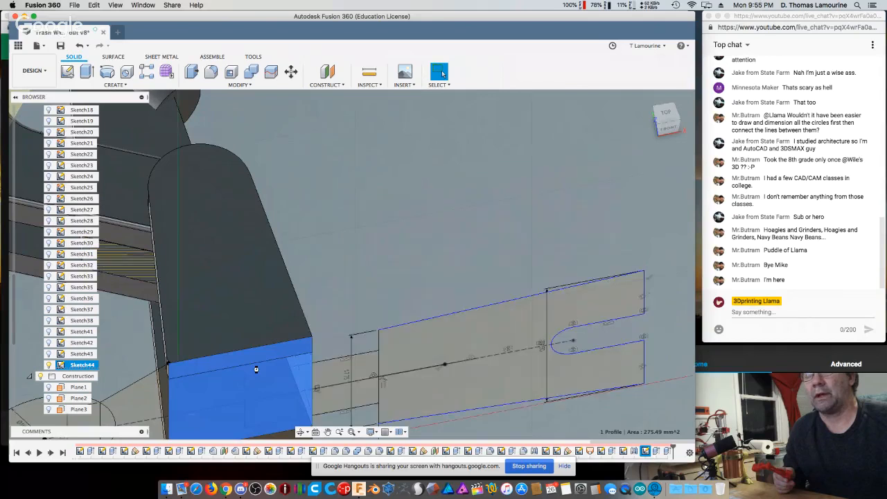
key(p)
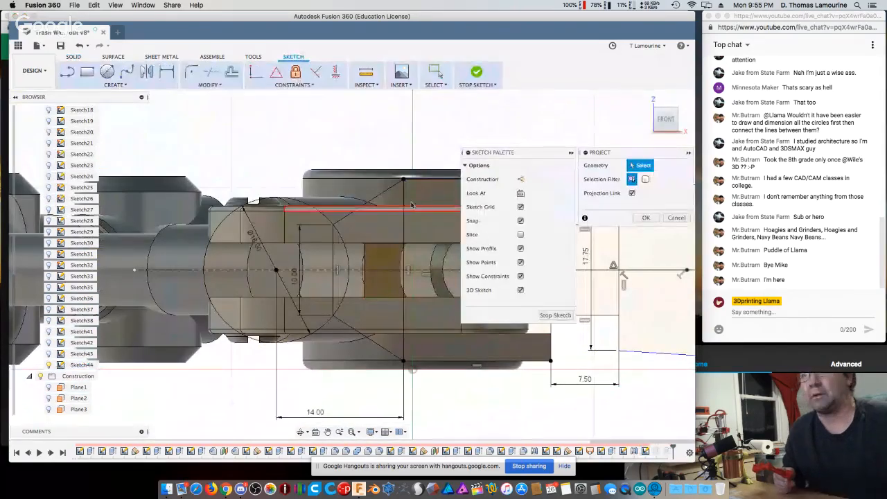
scroll(222, 151, down, 3)
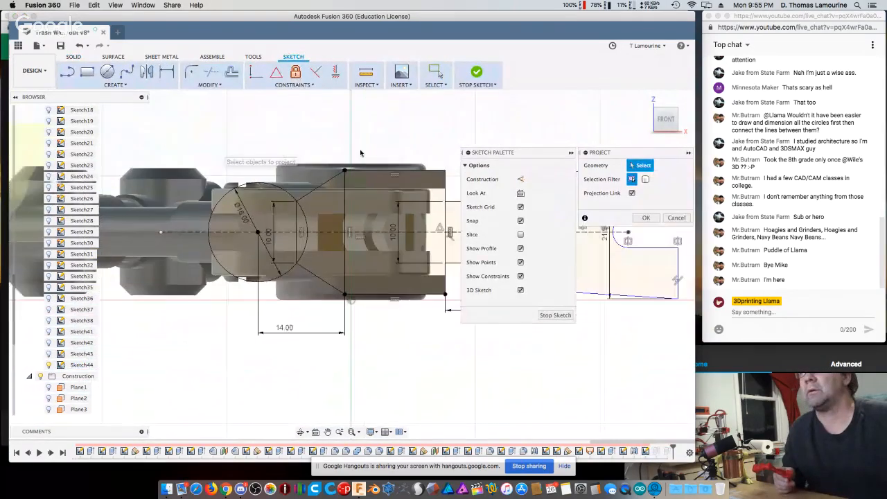
click(444, 182)
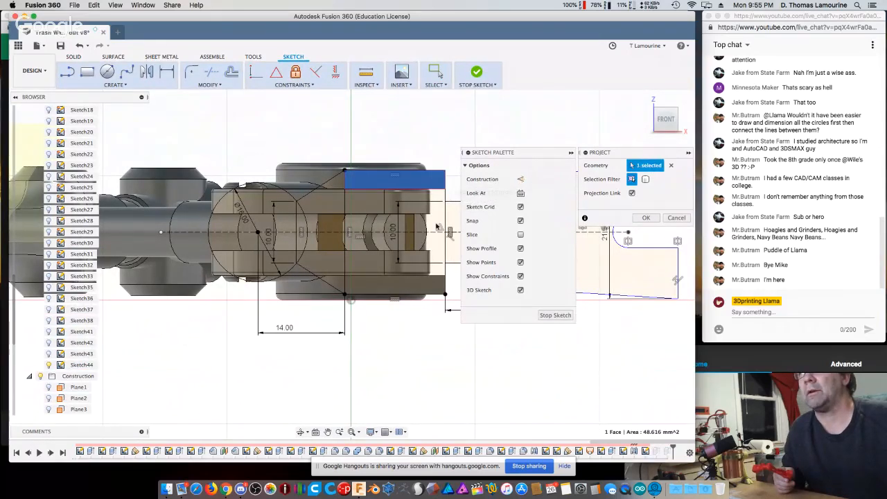
click(646, 218)
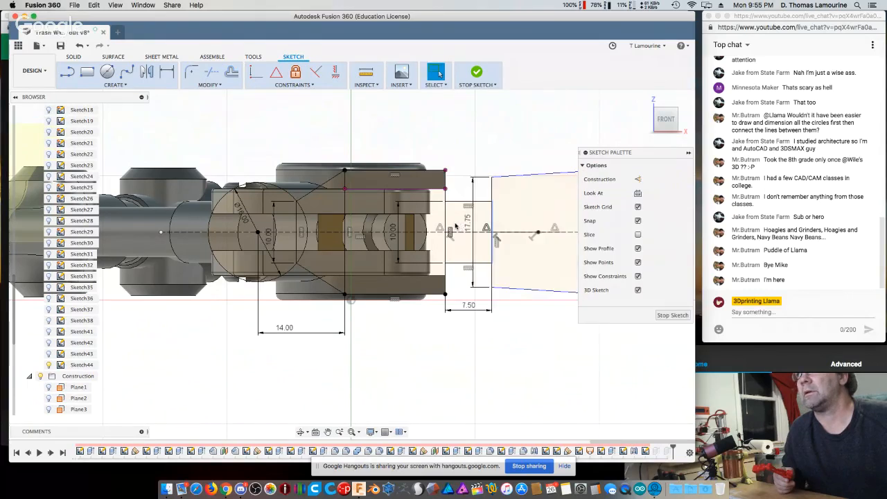
- Extrude the profile between the clevis arms by -13.37 mm, joining it to the existing body
click(429, 235)
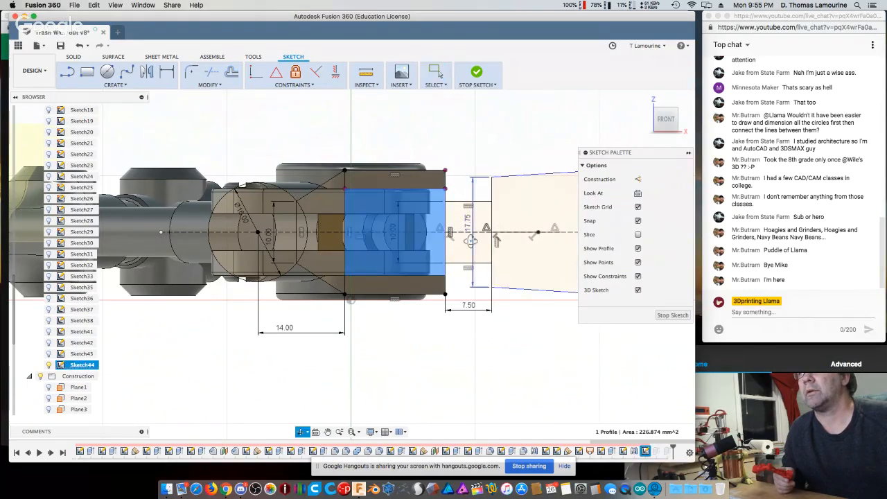
shift+middle_drag(471, 241, 428, 248)
scroll(448, 246, down, 5)
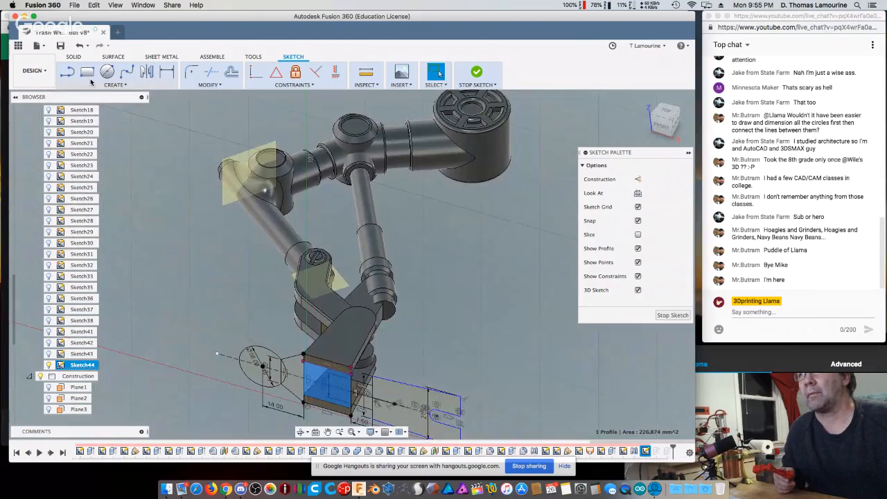
click(74, 56)
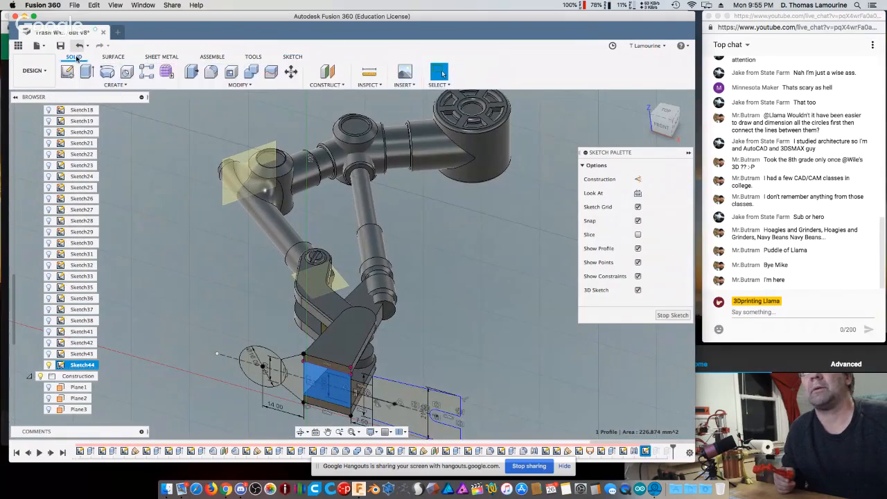
click(86, 72)
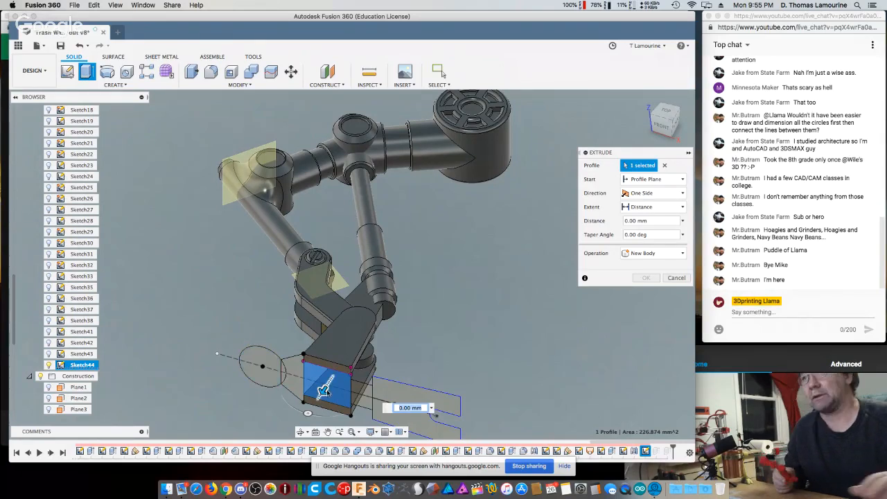
drag(322, 389, 337, 372)
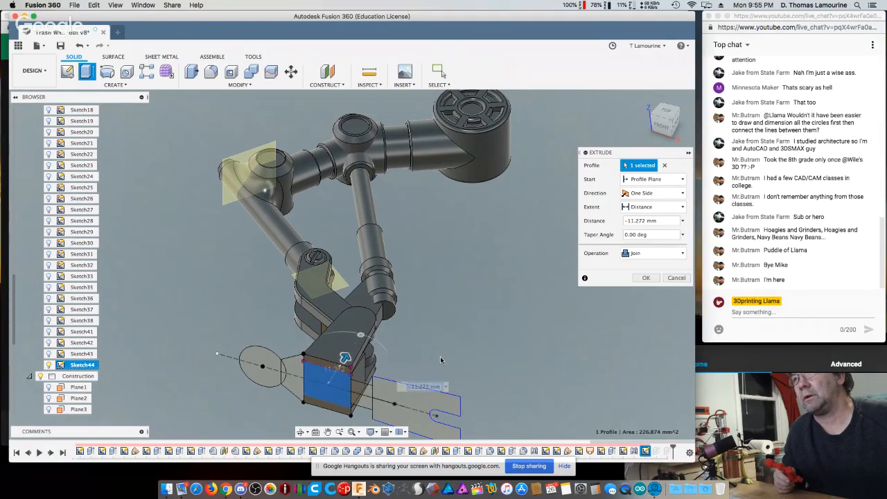
shift+middle_drag(440, 360, 427, 365)
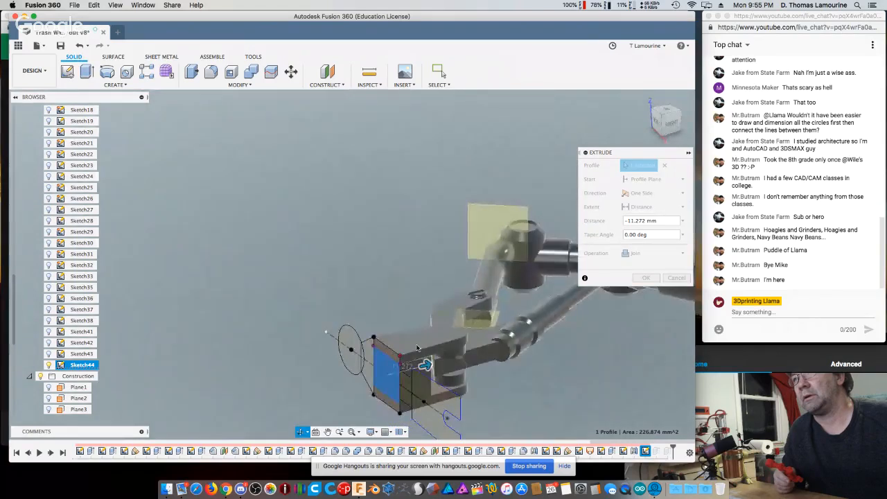
drag(427, 365, 432, 363)
shift+middle_drag(292, 376, 406, 354)
key(Return)
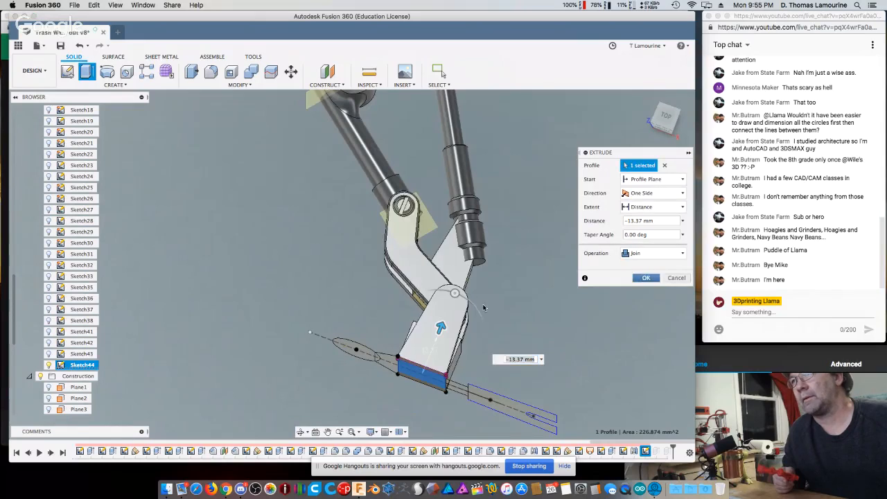
- Extrude both parts of the 16 mm circle profile by -17 mm as a new body
scroll(332, 313, down, 1)
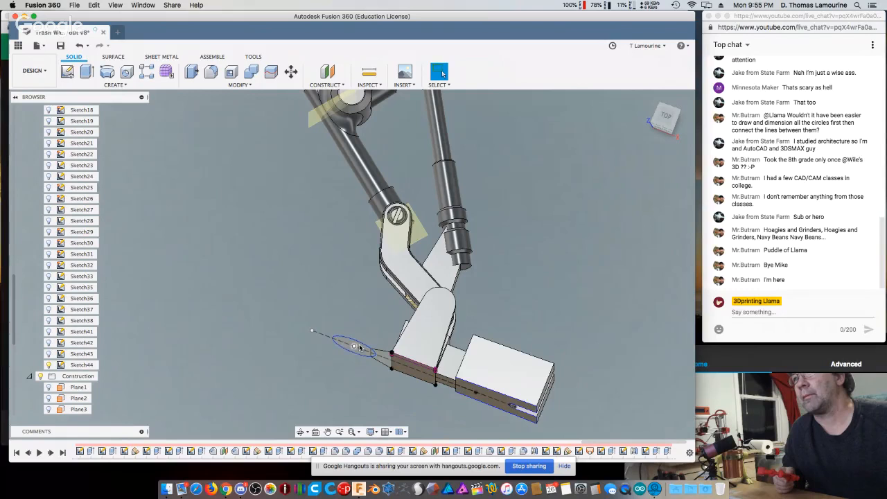
scroll(333, 351, up, 4)
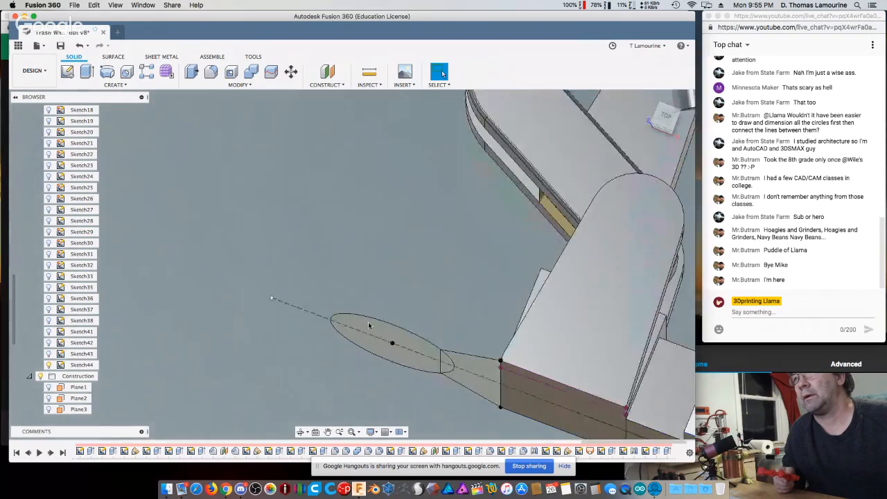
click(367, 330)
click(367, 330)
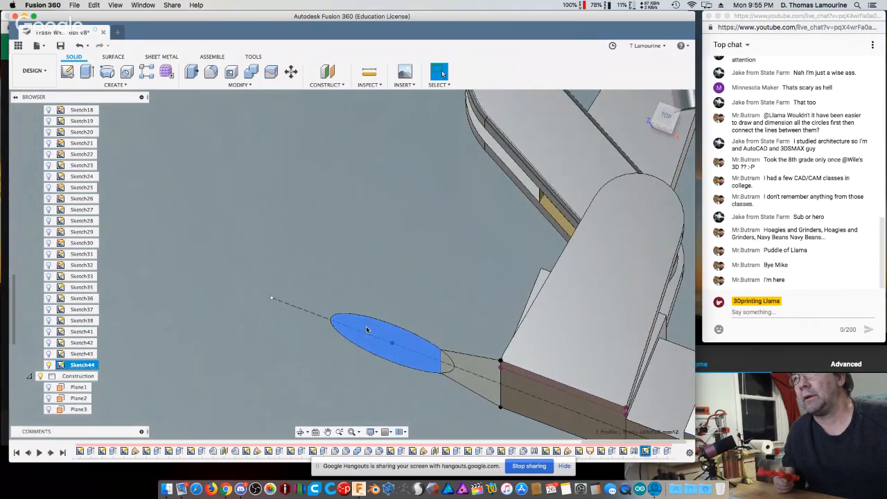
click(445, 361)
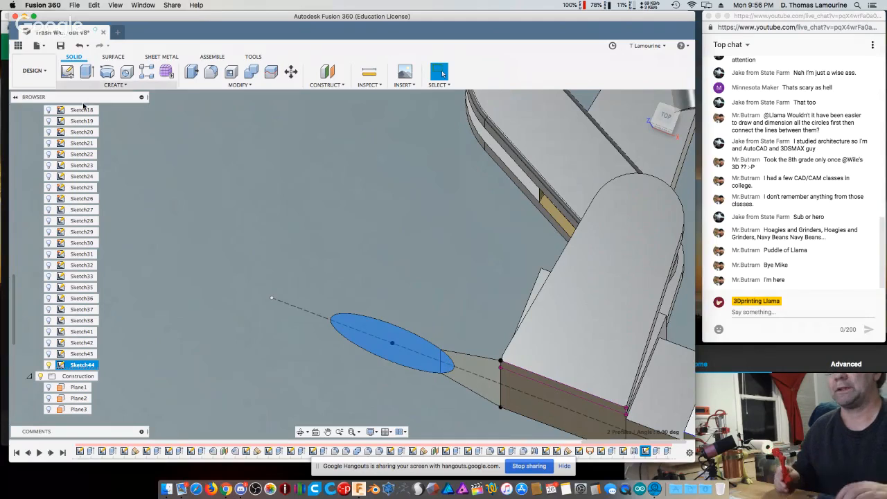
click(86, 71)
text(1)
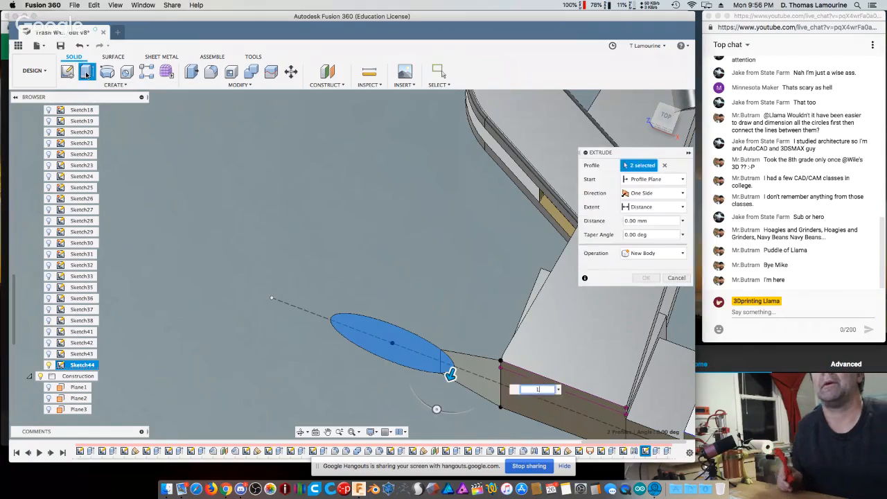
text(7)
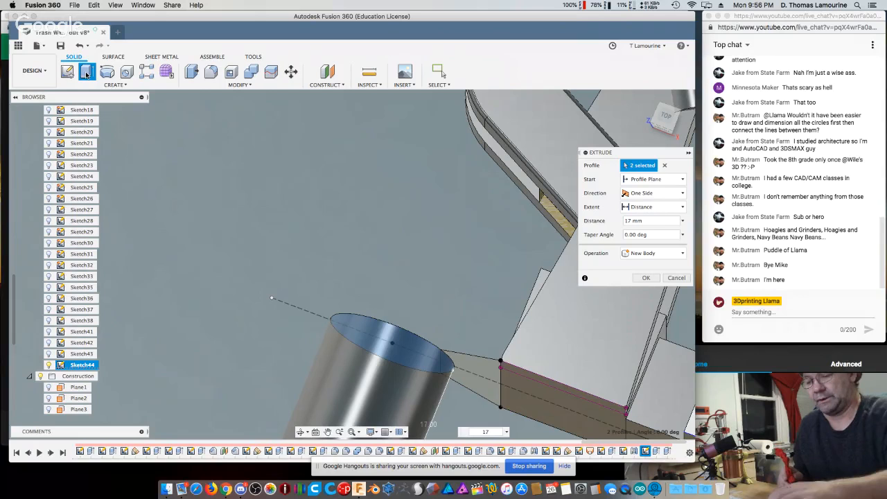
key(Left)
key(Left)
text(-)
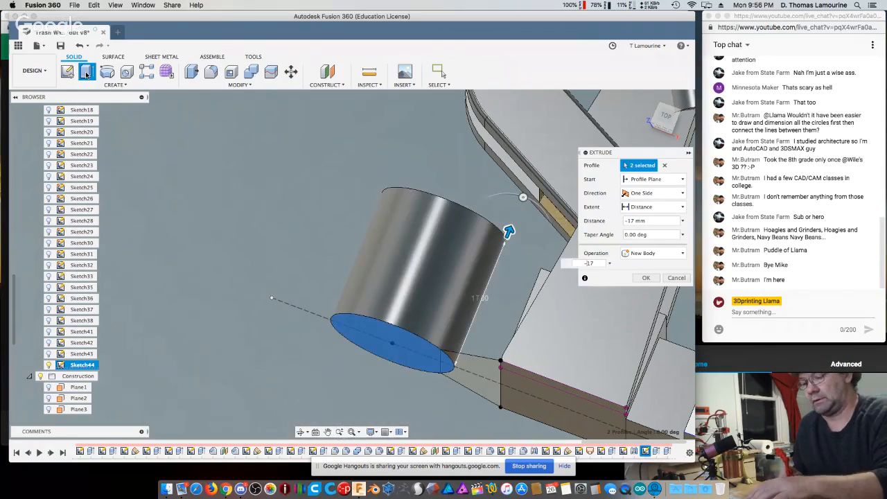
key(Return)
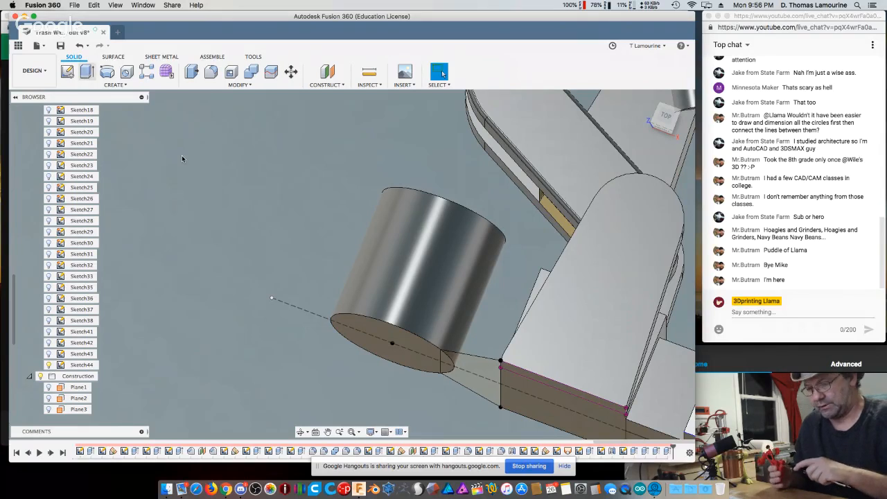
- Extrude the tapered profile between the cylinder and the clevis by -12.5 mm with the Join operation
click(474, 374)
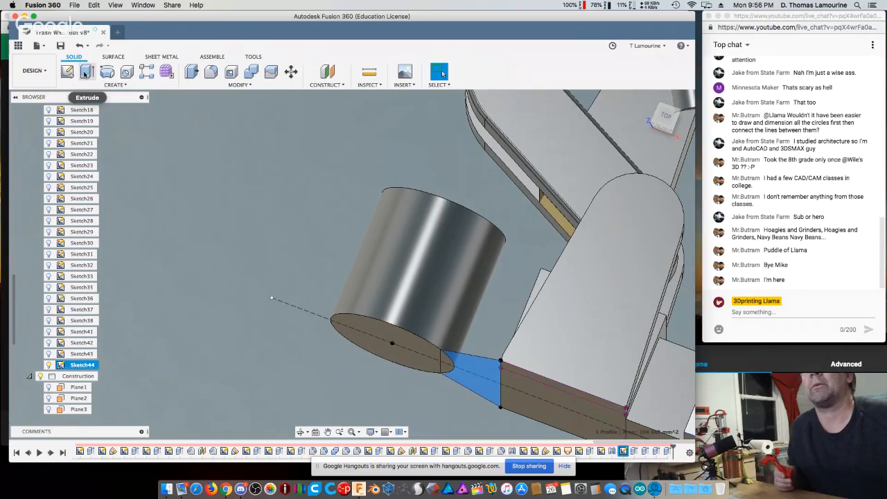
click(87, 72)
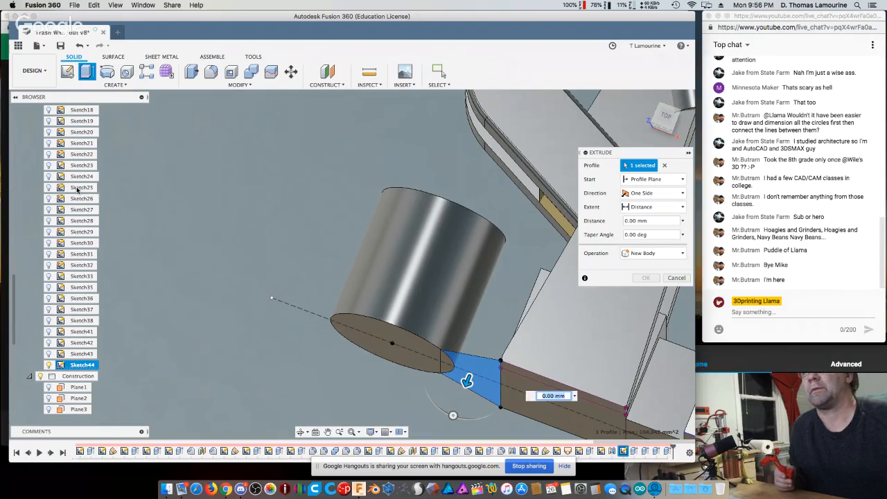
drag(467, 381, 510, 275)
text(.5)
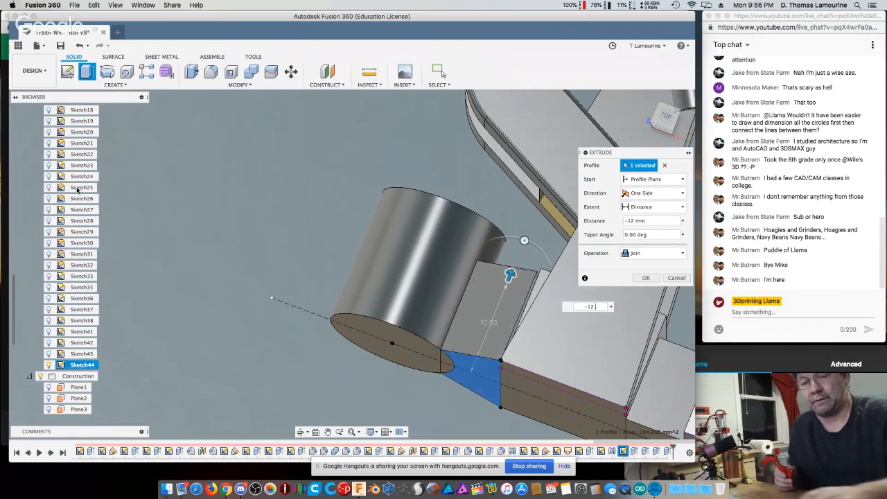
key(Return)
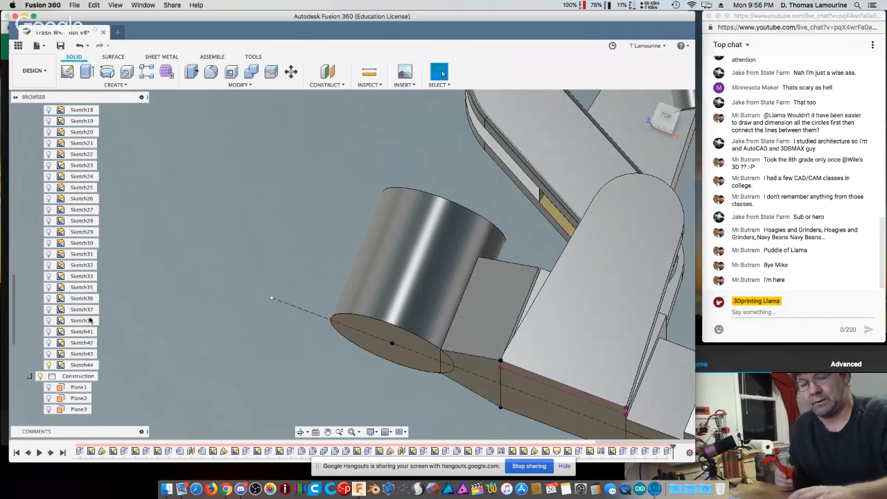
- Start a new sketch on the large side face of the slotted block, with the arm's base horizontal
scroll(158, 332, down, 5)
shift+middle_drag(151, 319, 124, 311)
click(348, 299)
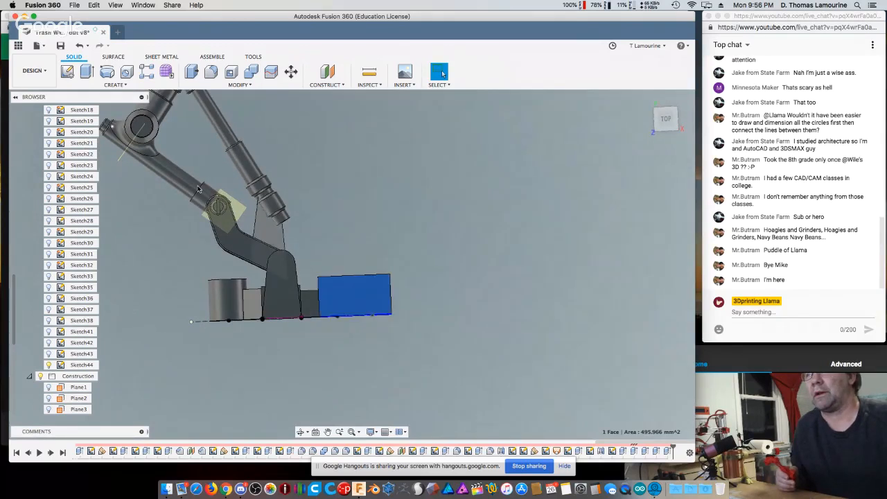
click(67, 72)
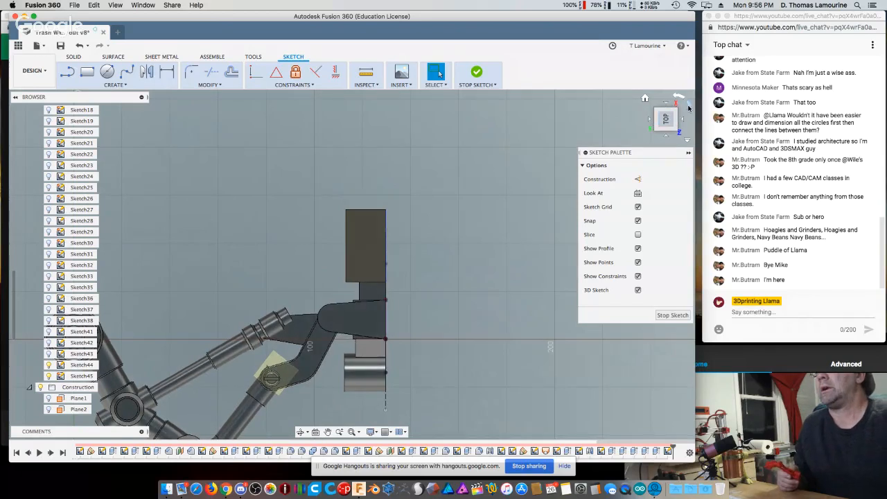
click(687, 106)
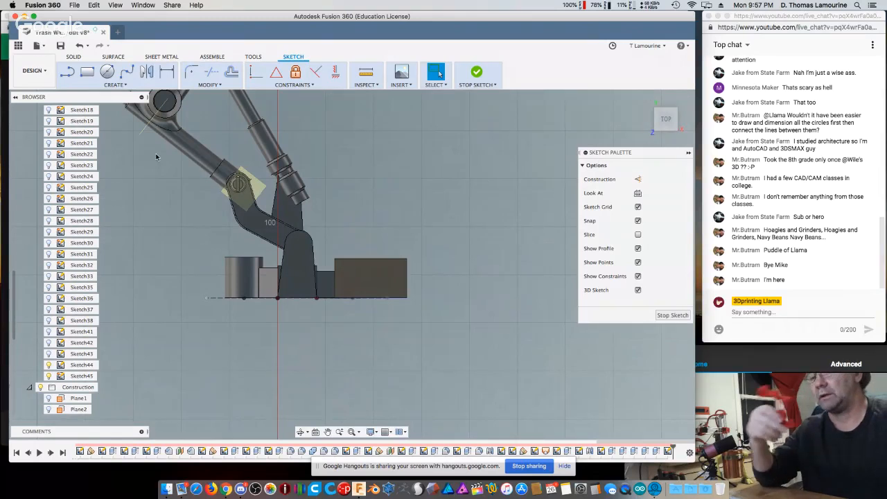
- Draw a slanted line from the slotted block's lower corner beside the connector to the block's upper edge
click(115, 85)
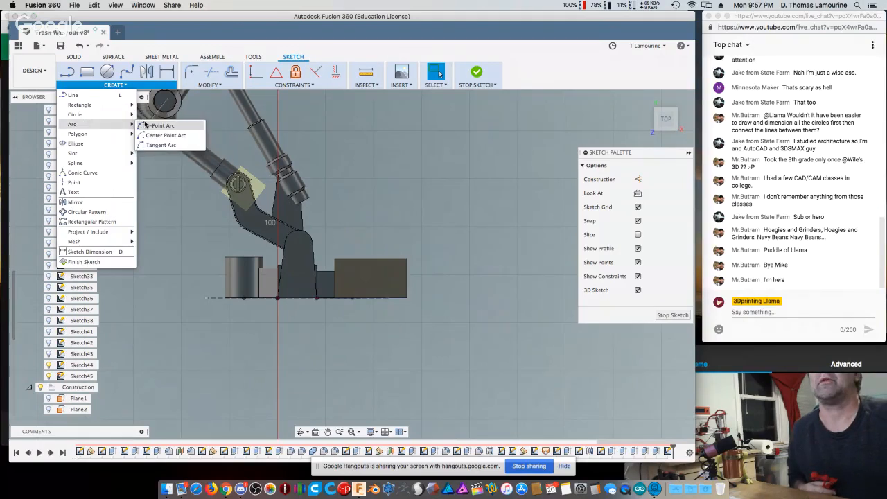
click(146, 125)
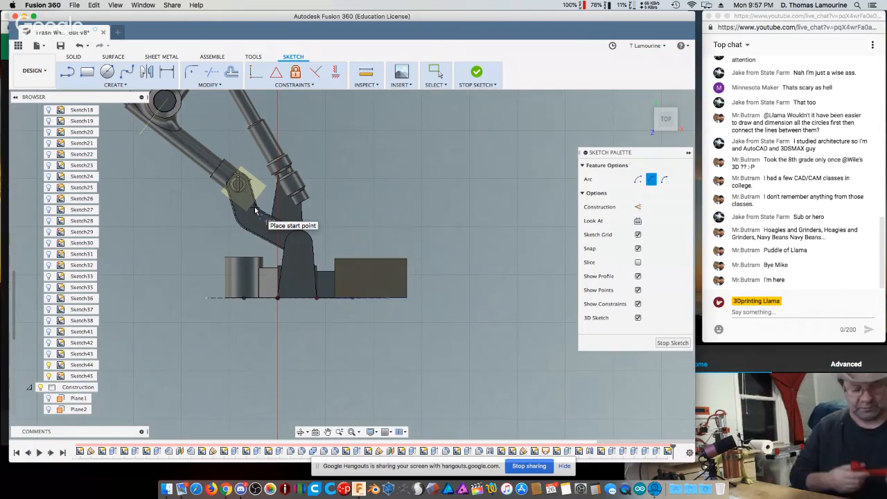
click(66, 71)
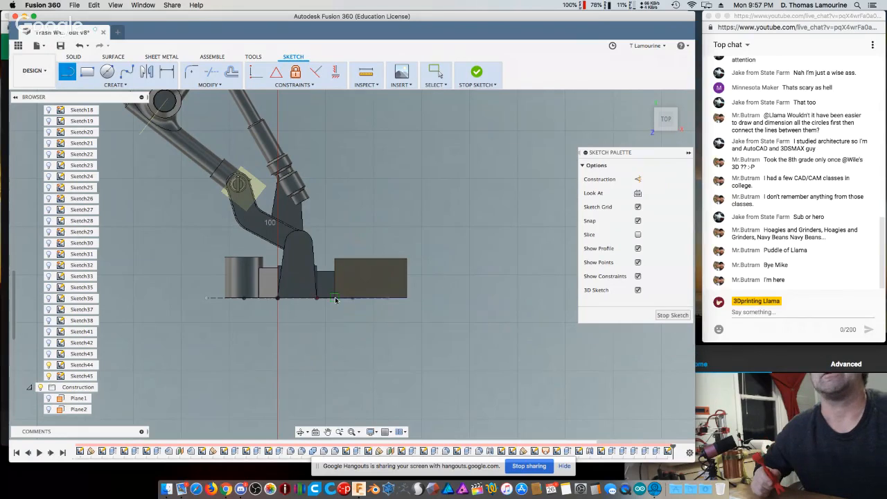
click(66, 74)
click(67, 73)
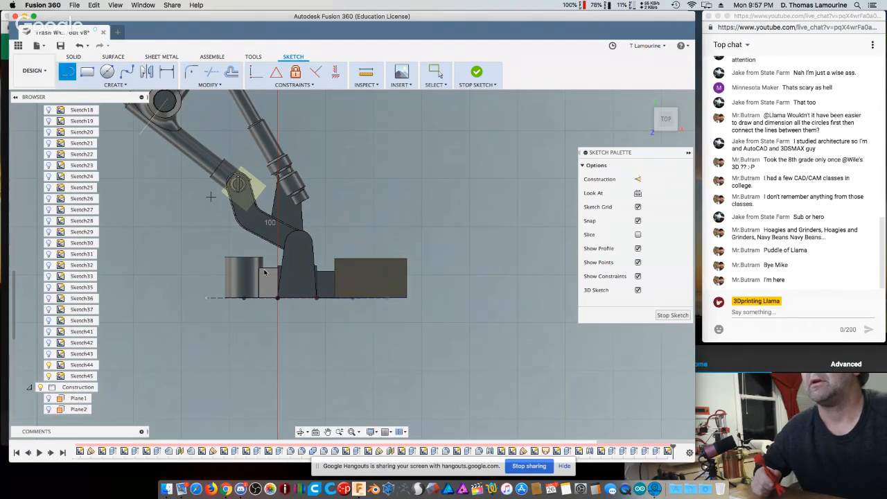
click(335, 299)
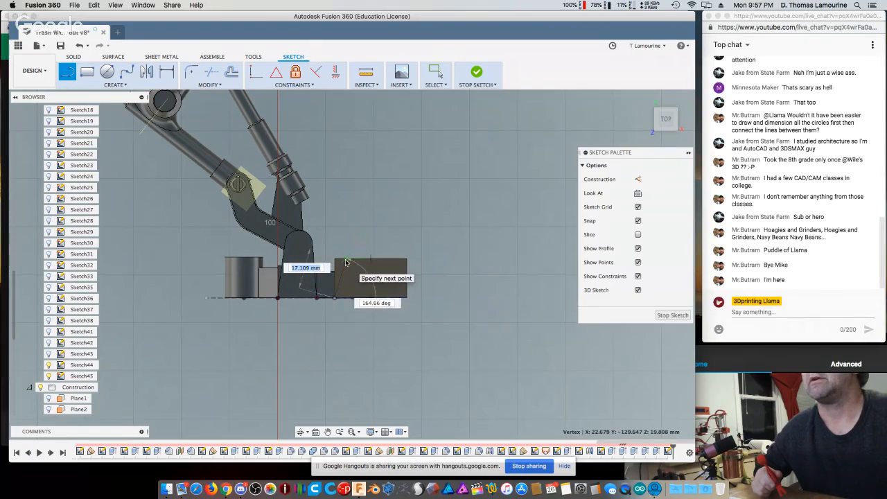
double_click(346, 262)
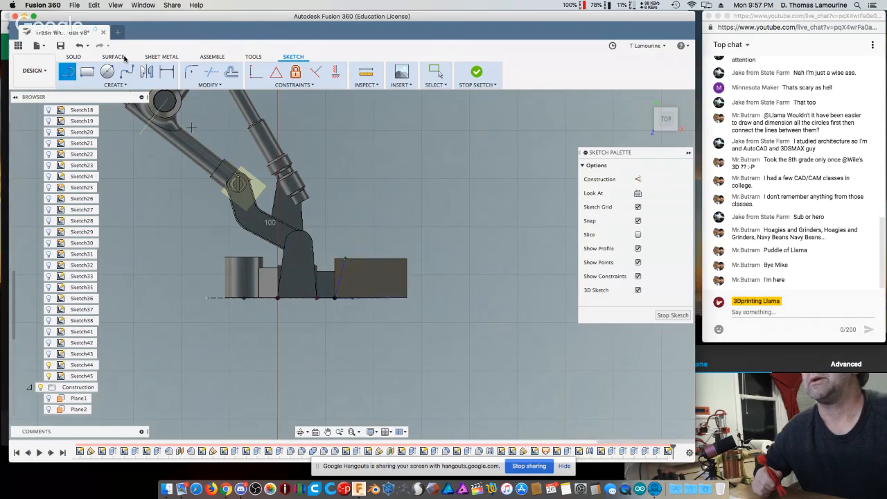
- Draw a 3-point arc from the slanted line's upper end to the block's outer end, just above its lower corner
click(109, 85)
mouse_move(69, 123)
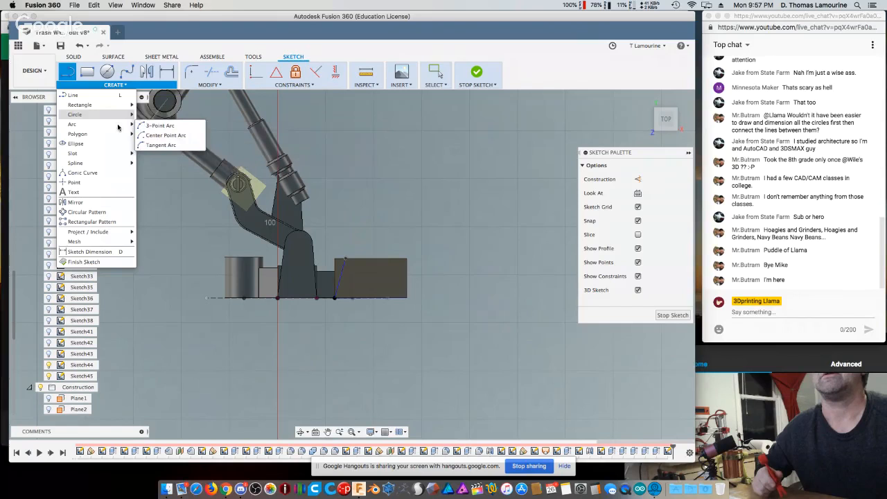
click(158, 125)
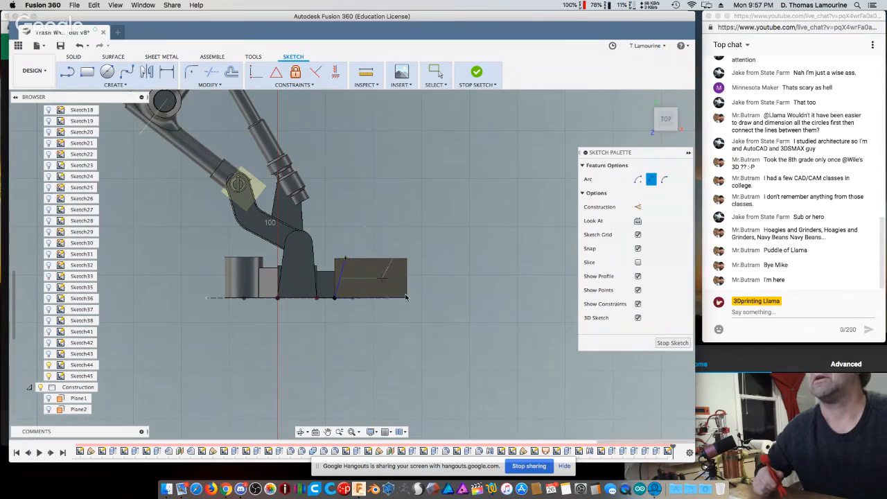
click(346, 261)
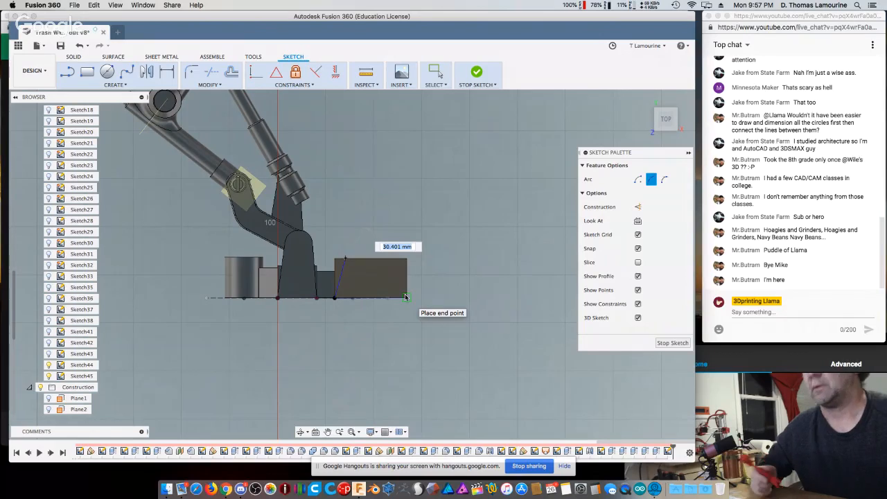
scroll(407, 296, up, 5)
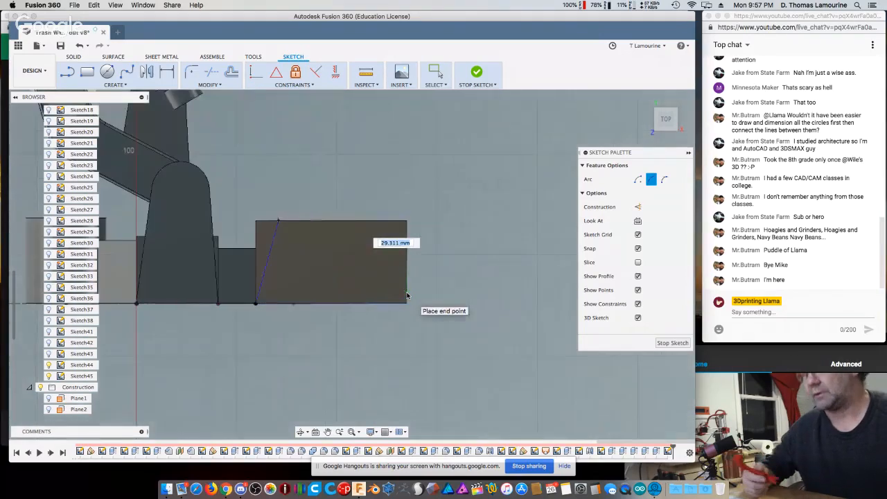
click(407, 298)
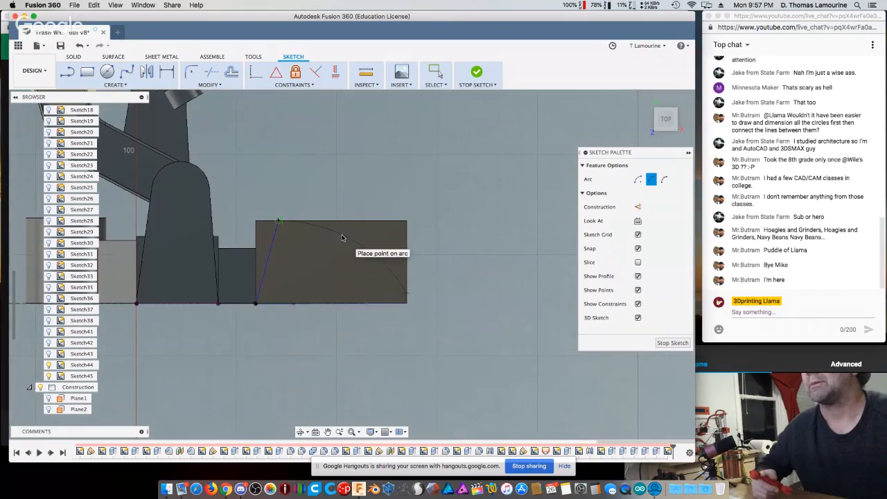
click(362, 239)
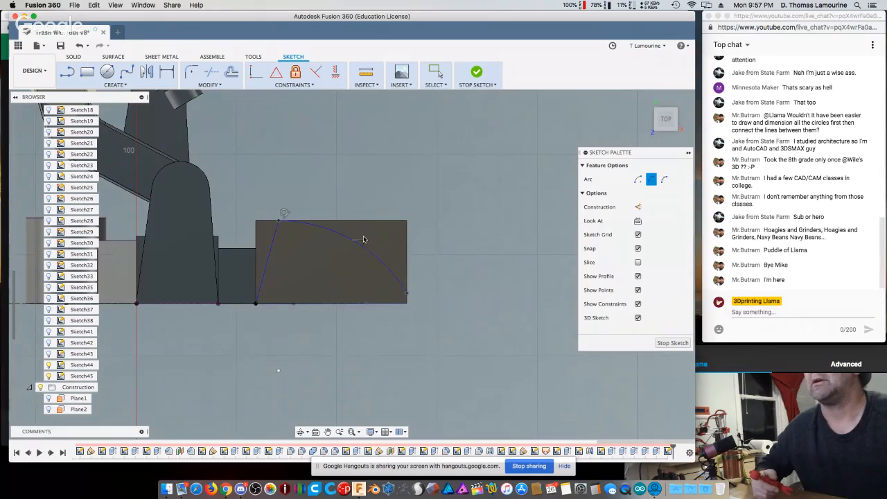
scroll(364, 239, down, 2)
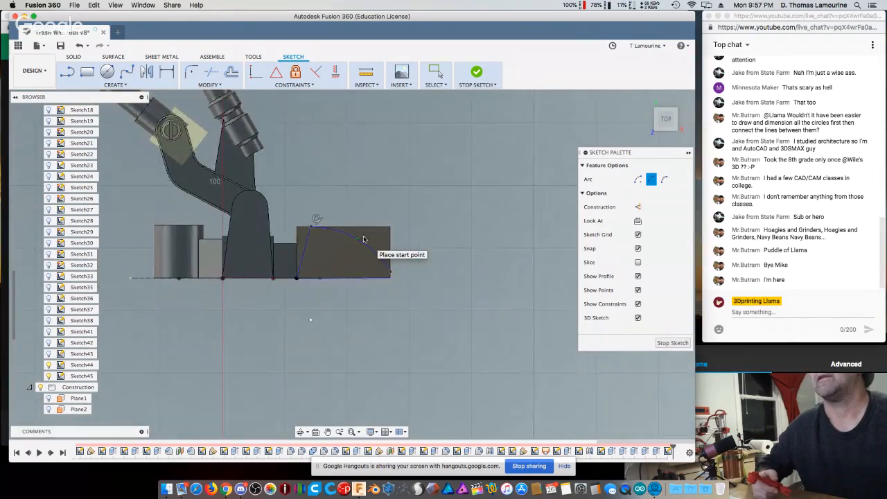
key(Escape)
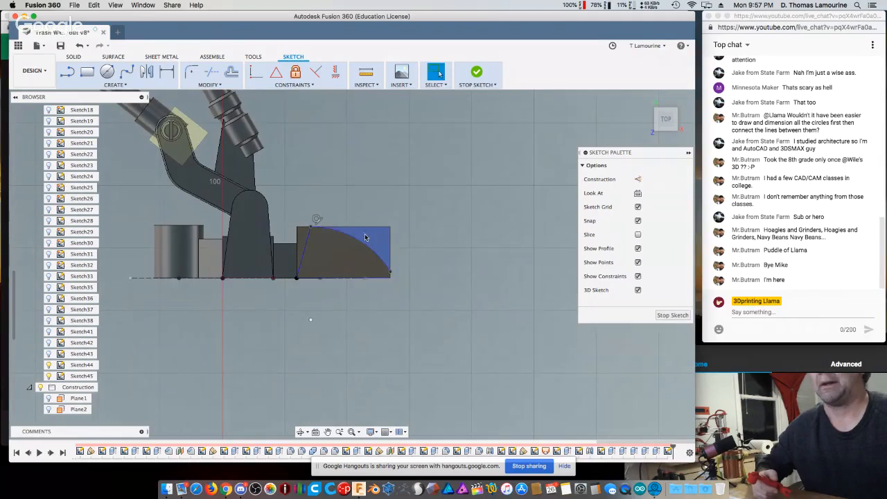
- Try to cut away the two block corners outside the line and arc with a -52.268 mm extrusion
click(362, 237)
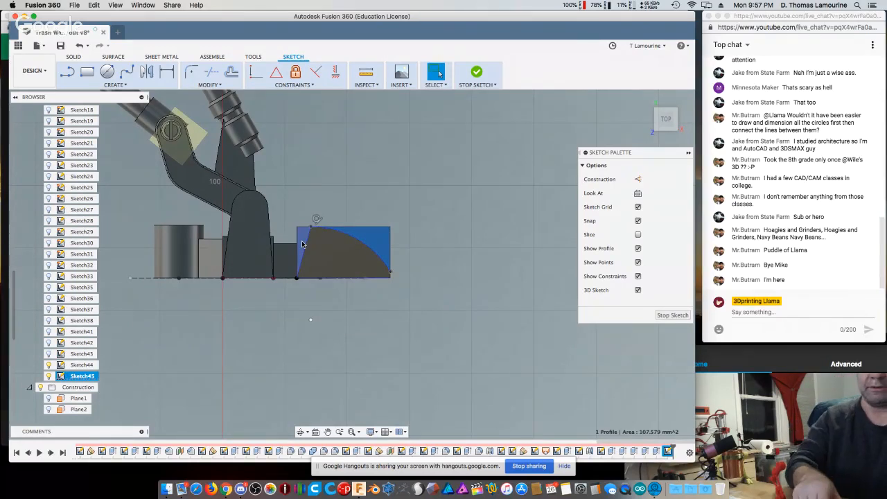
shift+click(302, 244)
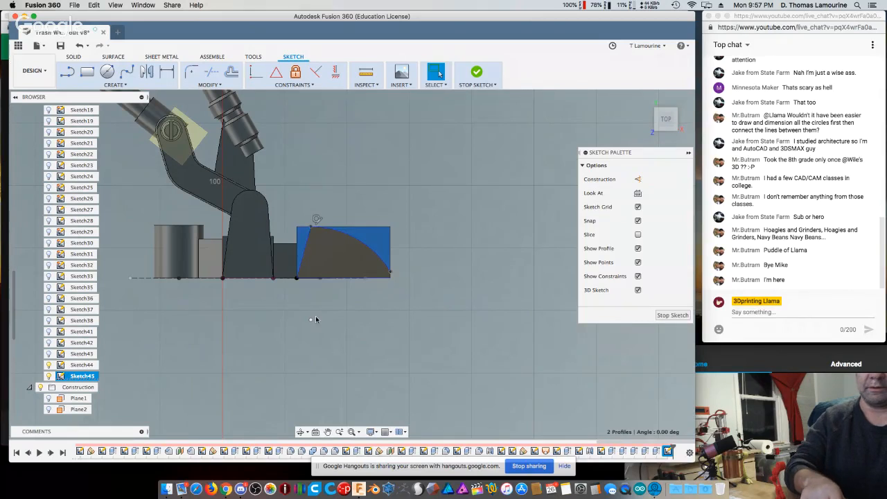
shift+middle_drag(316, 319, 347, 360)
click(74, 56)
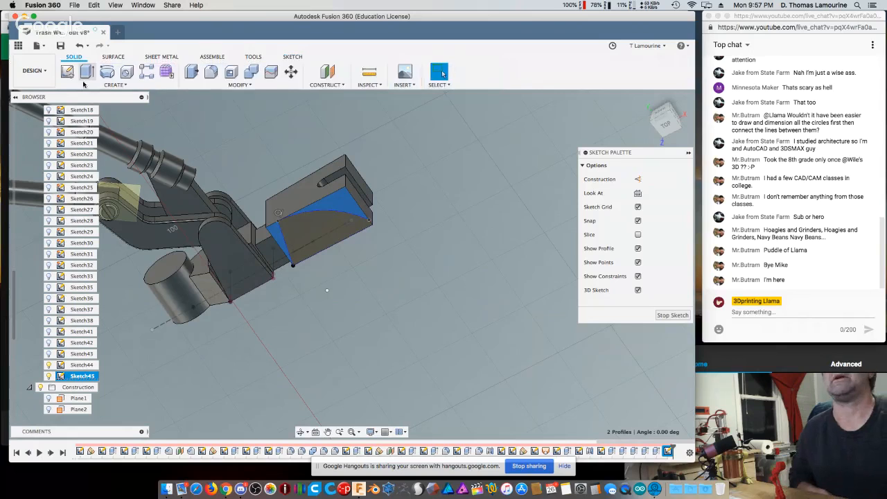
click(87, 71)
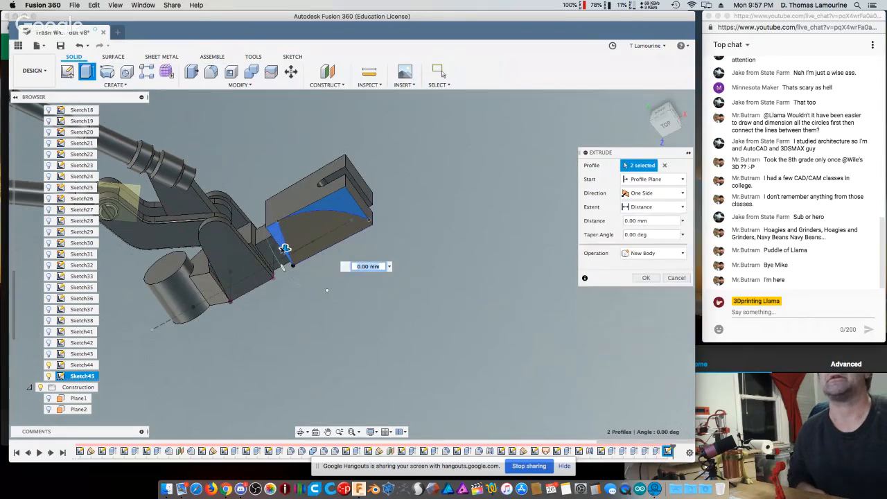
drag(285, 248, 285, 235)
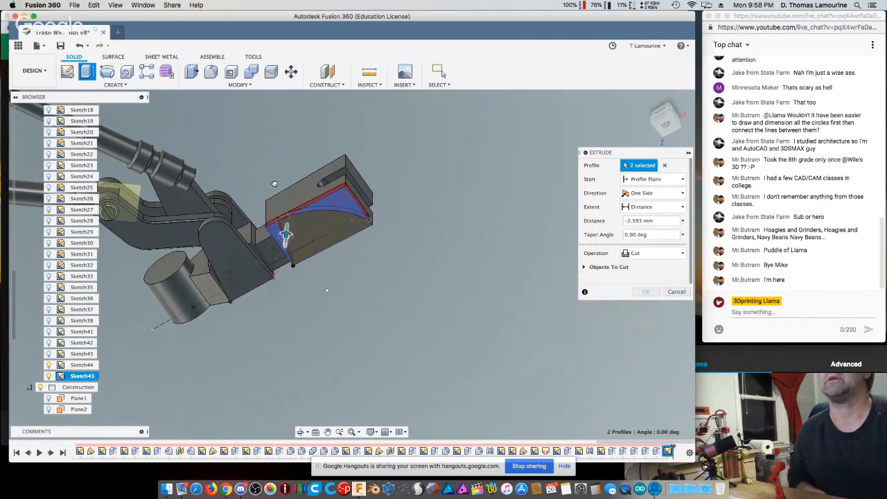
drag(275, 184, 275, 164)
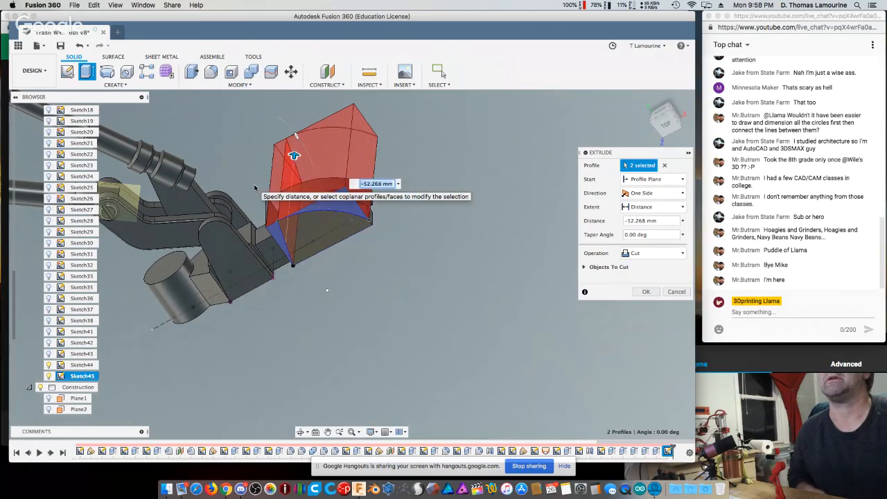
key(Return)
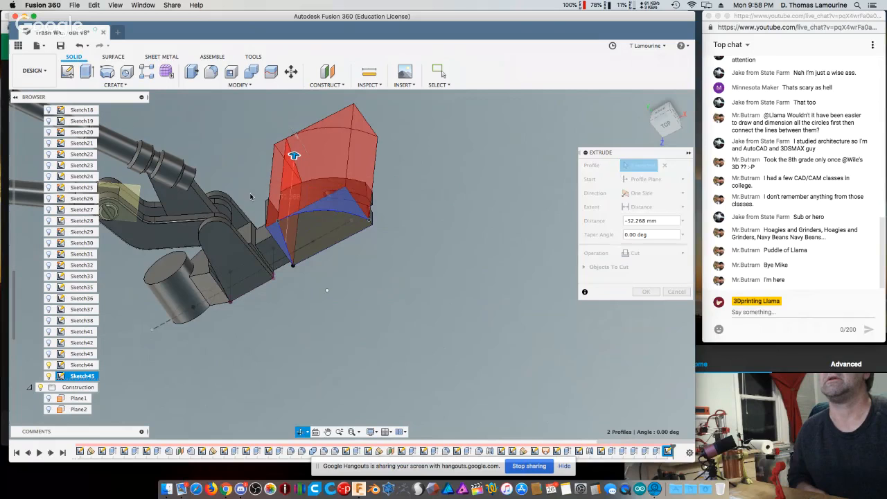
shift+middle_drag(251, 197, 254, 221)
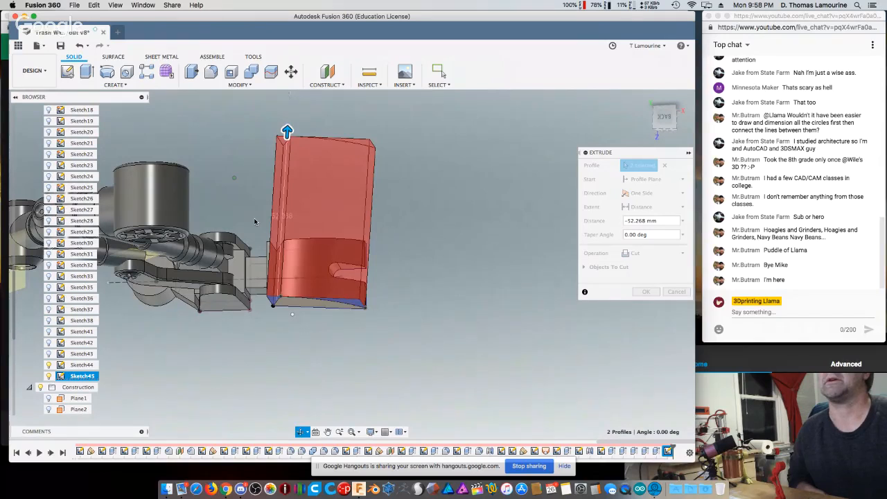
click(670, 294)
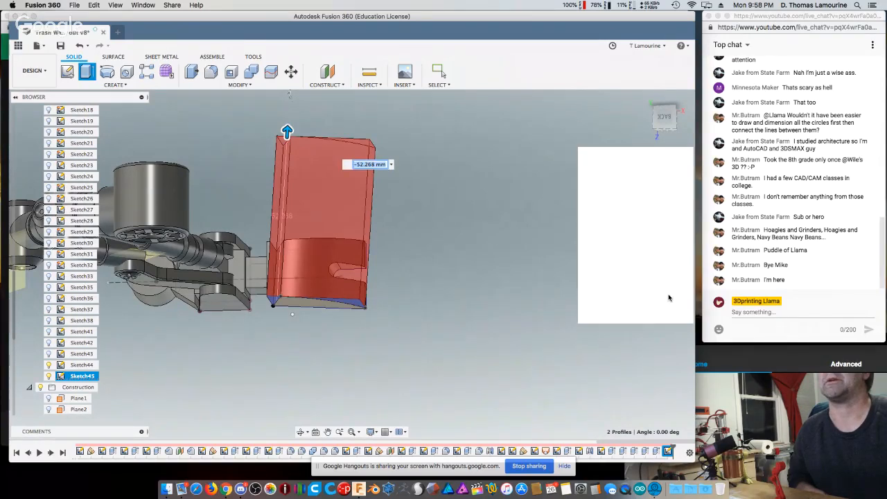
- Undo the arc, the slanted line and the sketch on the block's side face
key(super+z)
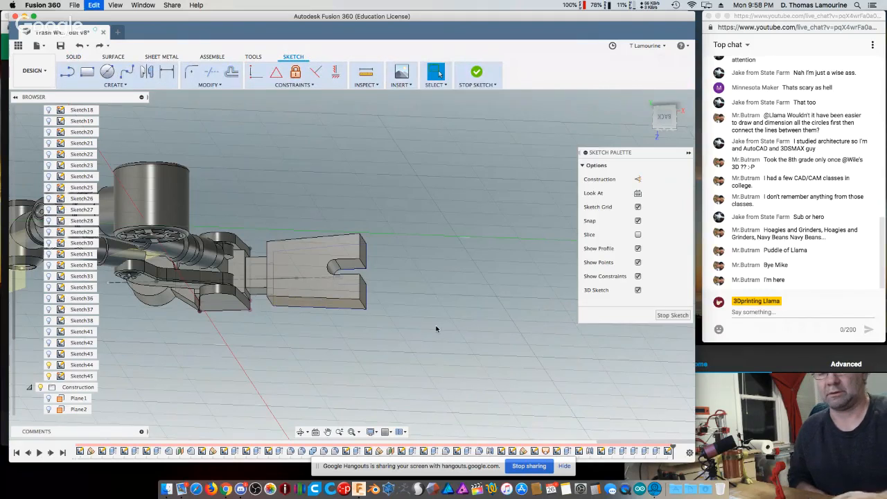
key(super+z)
key(super+z)
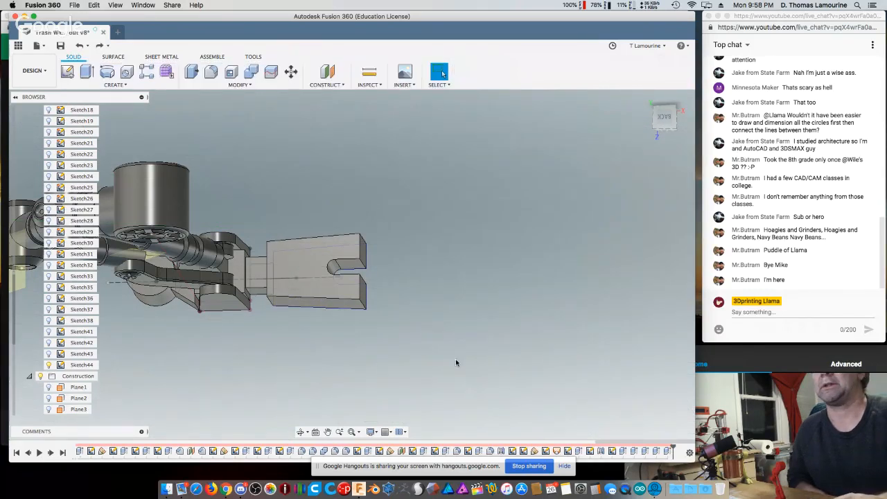
- Bring the robot arm back to the home view and save the design
shift+middle_drag(456, 363, 239, 374)
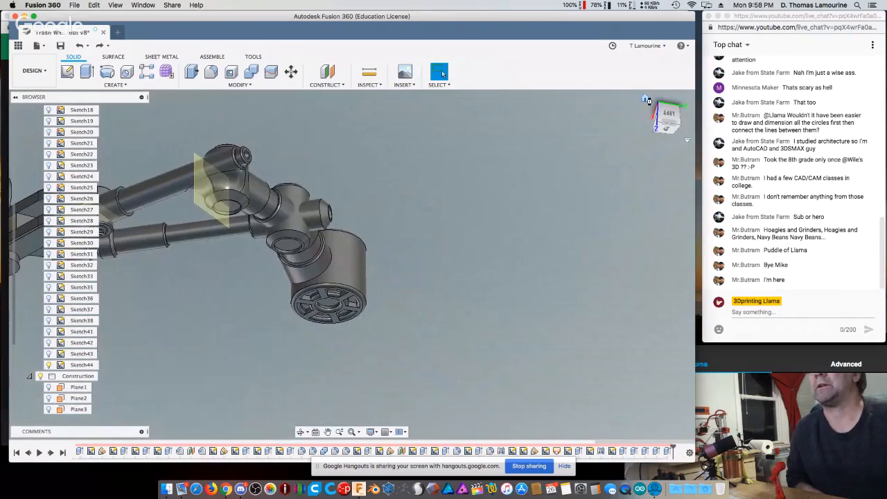
click(644, 100)
mouse_move(405, 297)
shift+middle_down()
mouse_move(404, 353)
mouse_move(407, 299)
shift+middle_up()
scroll(408, 300, down, 3)
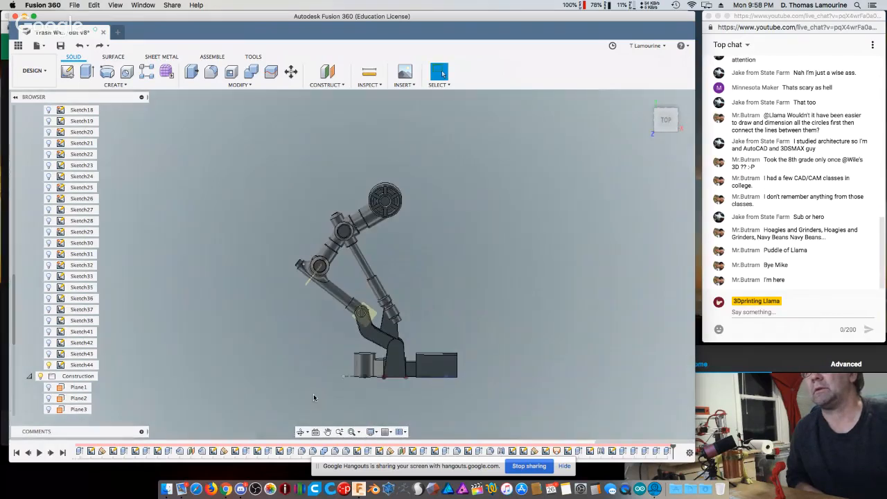
scroll(395, 405, up, 3)
scroll(396, 408, up, 2)
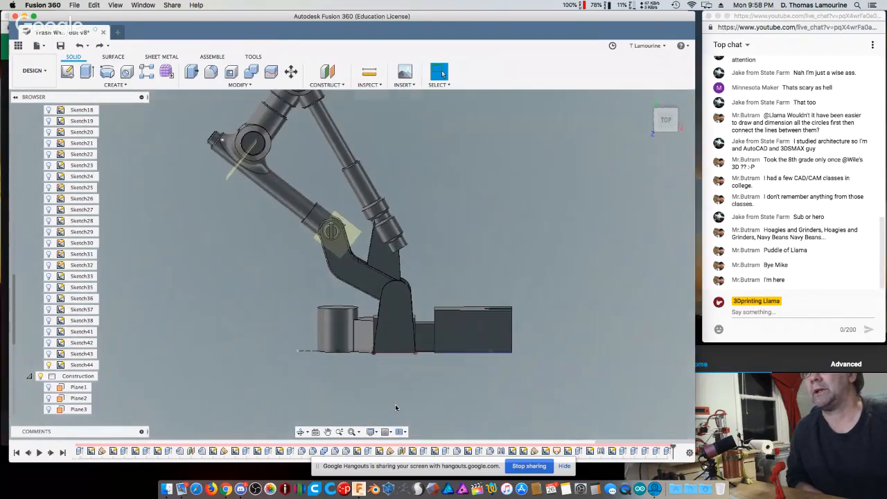
key(super+s)
key(Return)
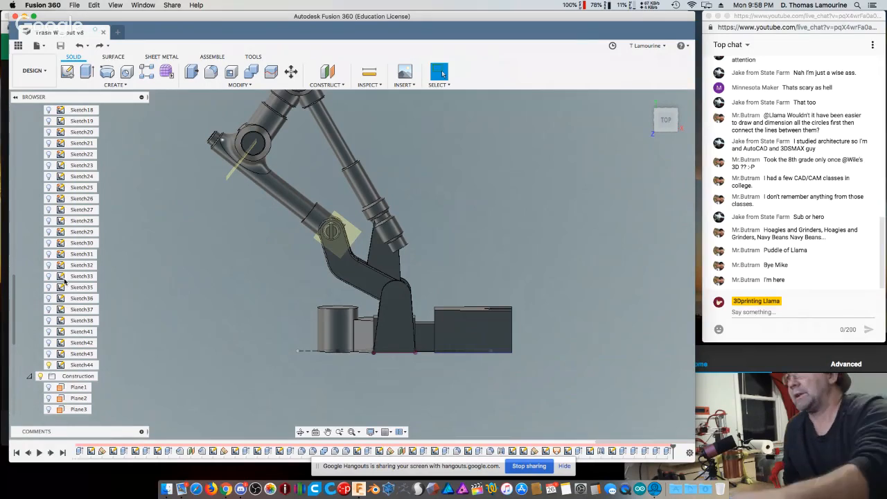
- Switch to the Google Hangouts window in Chrome and turn off the screen share
click(223, 492)
right_click(223, 492)
click(223, 492)
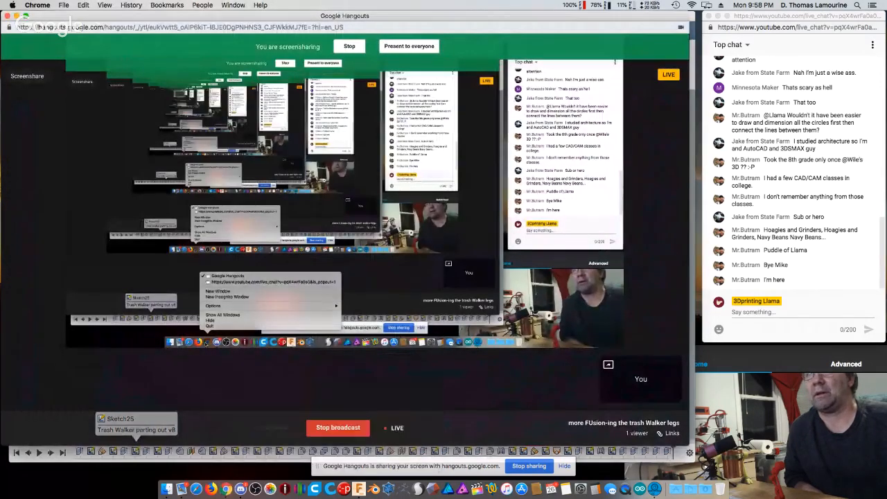
mouse_move(21, 80)
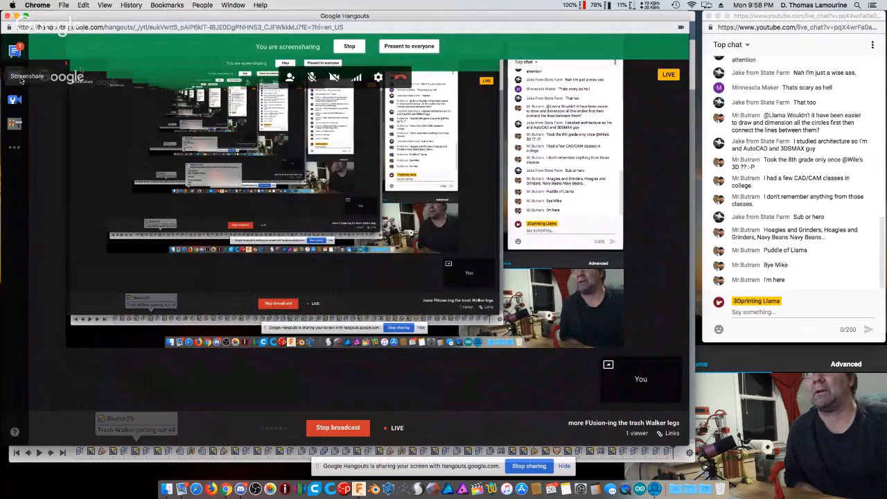
click(21, 79)
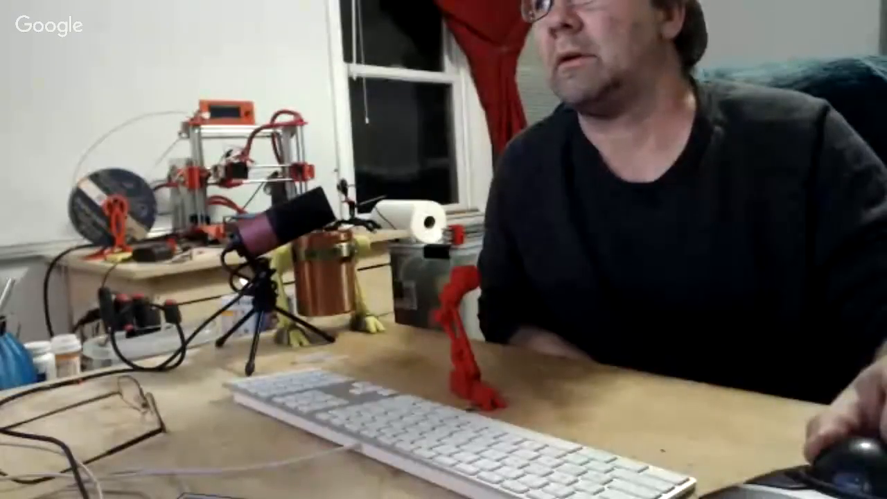